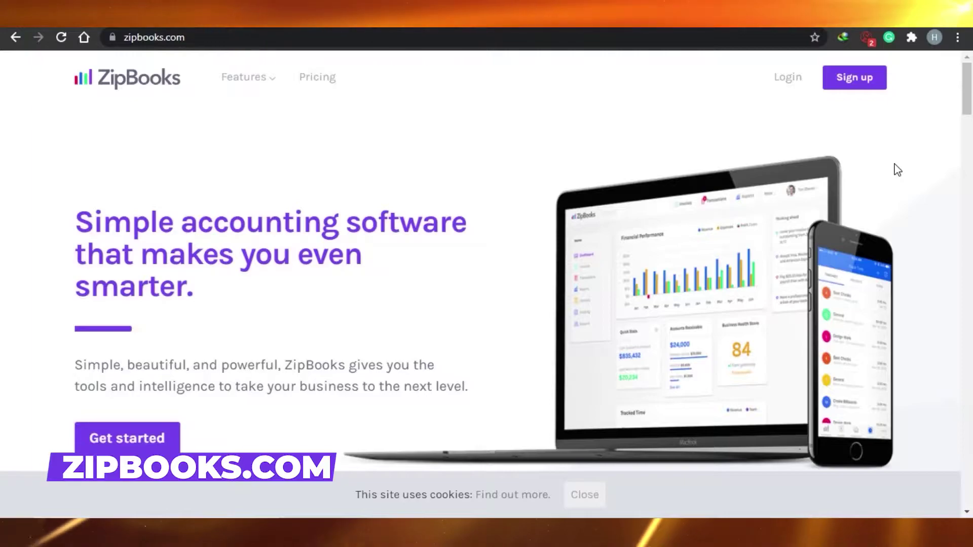
Step: Open the ZipBooks pricing page and scroll to the Starter, Smarter, Sophisticated and Accountant plans
click(860, 90)
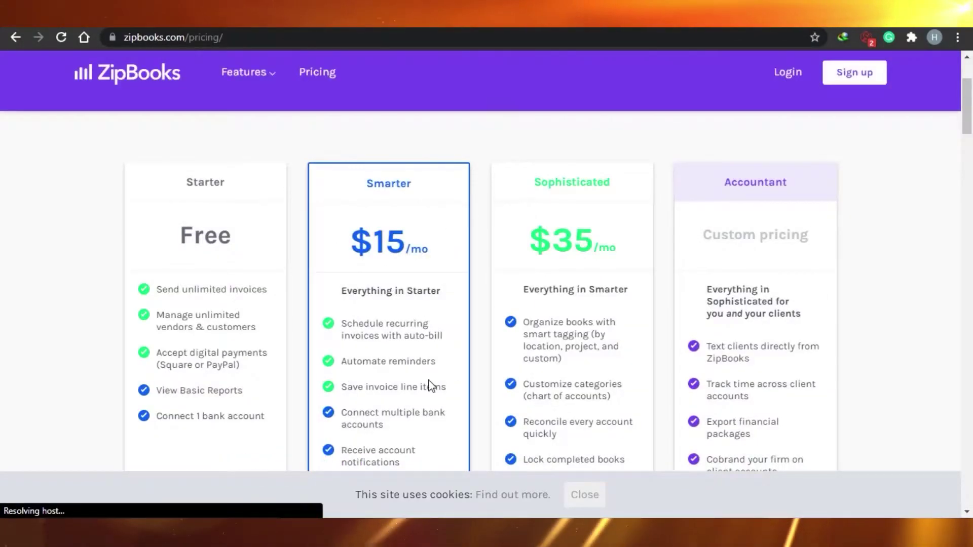
drag(968, 130, 969, 160)
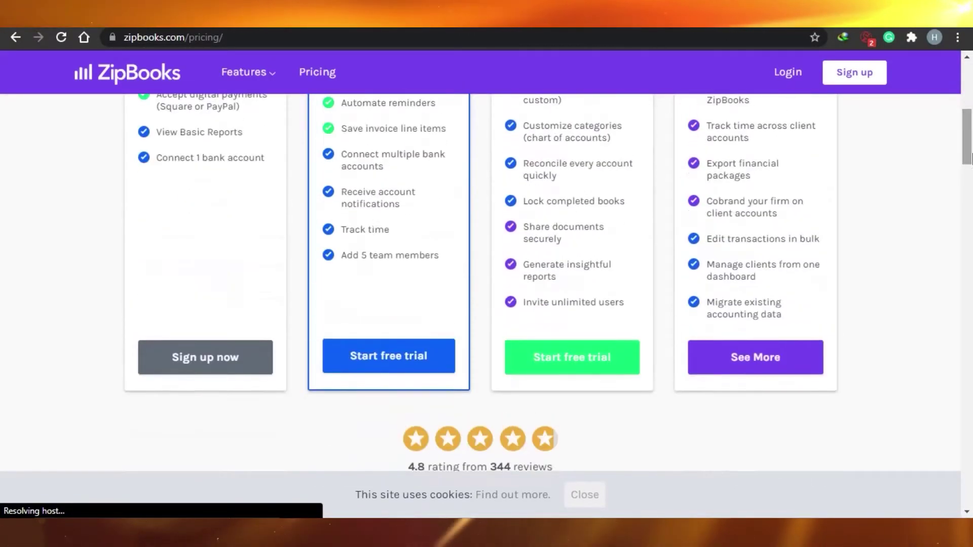
Step: Sign up for the free Starter plan as How to Digital with an e-mail address and password
click(202, 359)
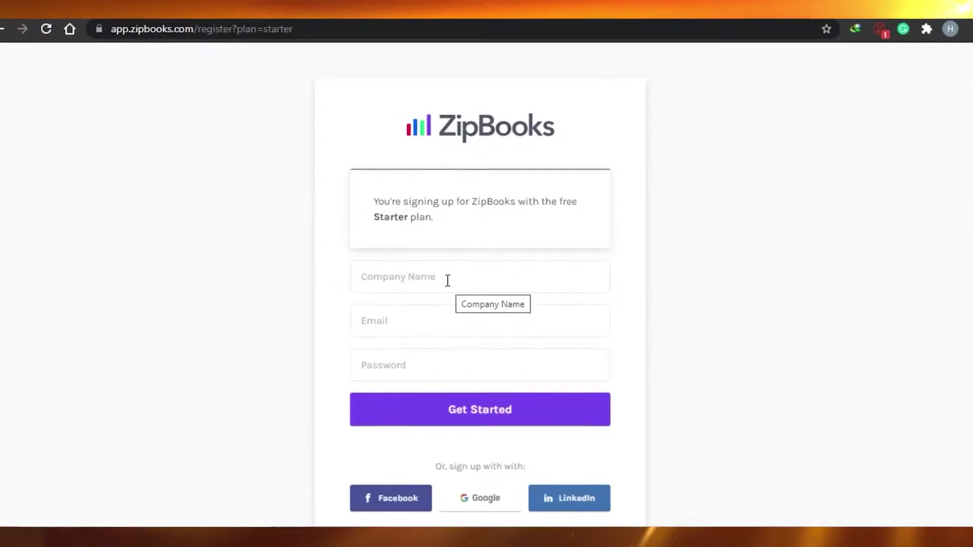
click(447, 281)
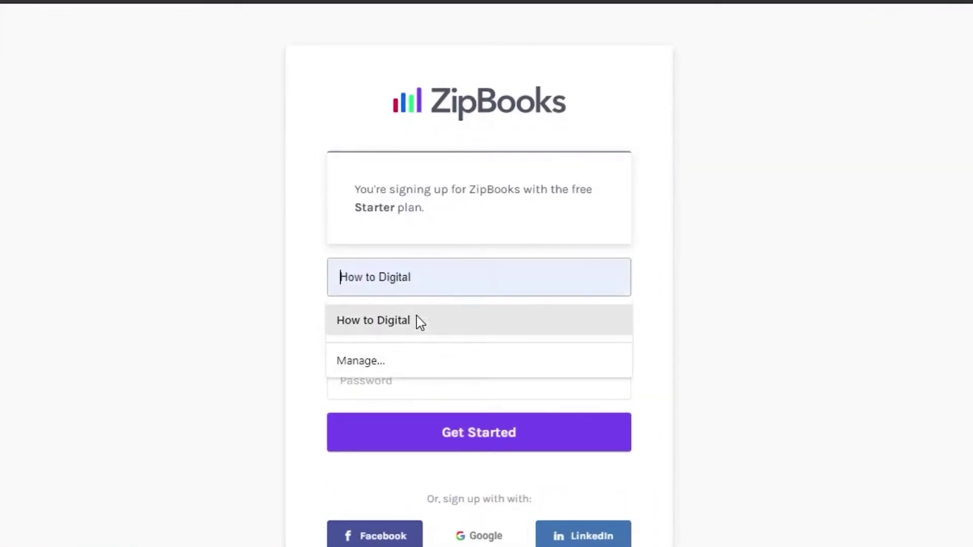
click(416, 320)
click(398, 338)
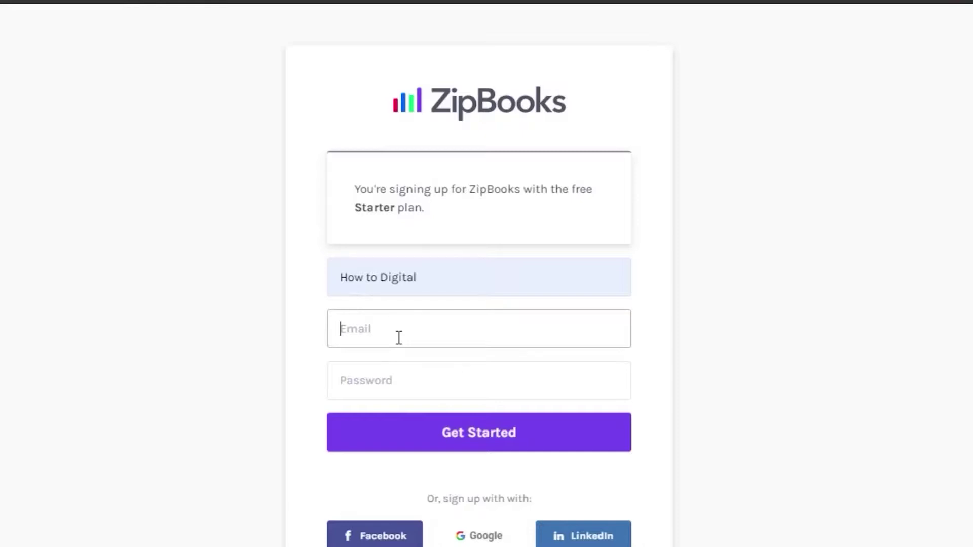
click(398, 385)
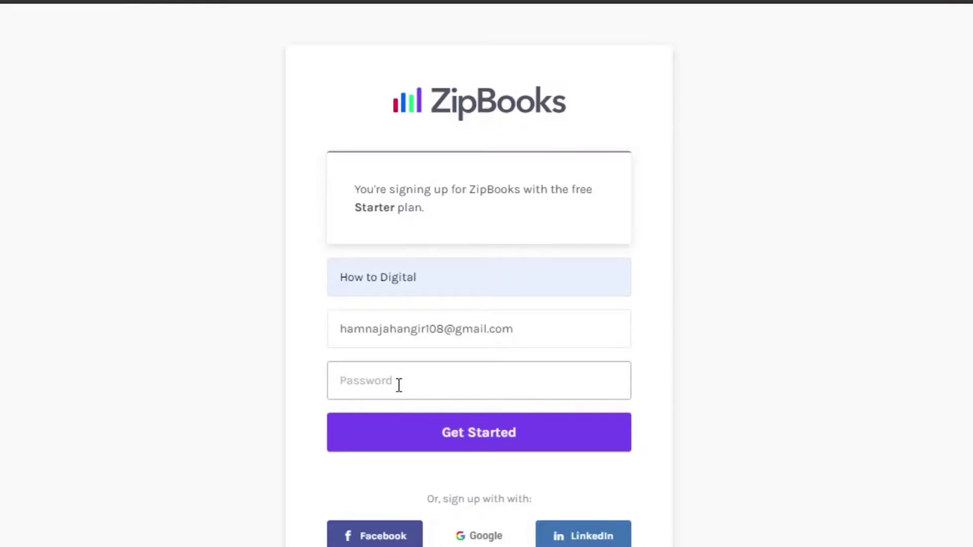
click(541, 431)
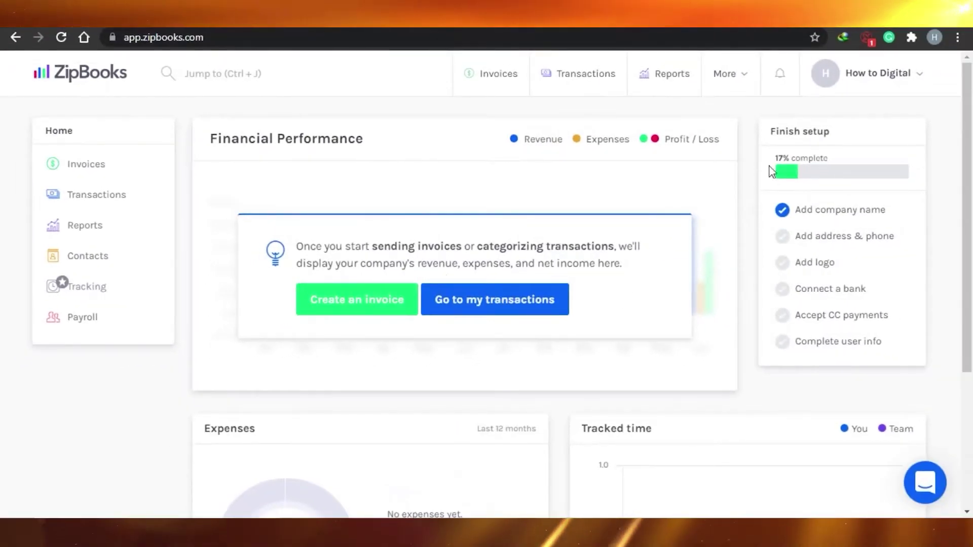
scroll(456, 228, down, 4)
scroll(304, 243, up, 4)
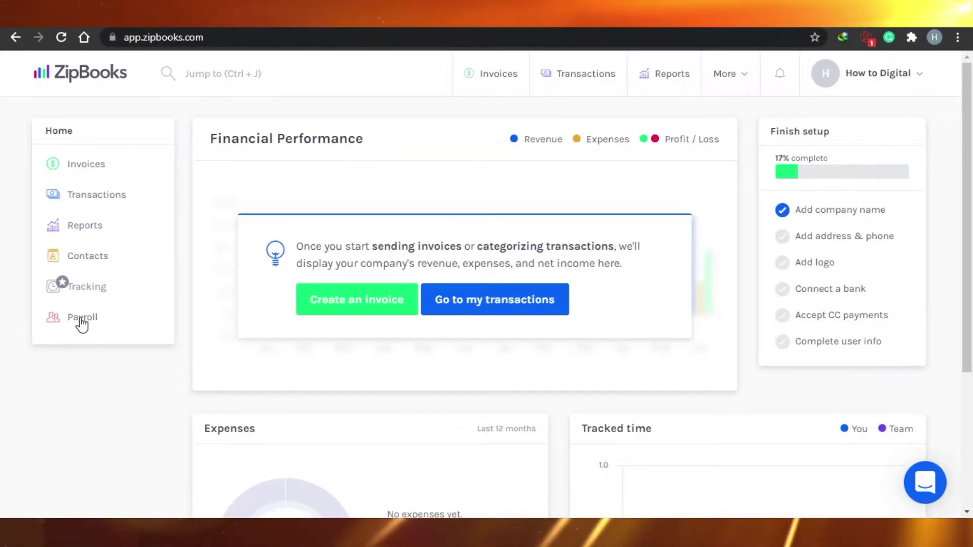
scroll(972, 334, down, 4)
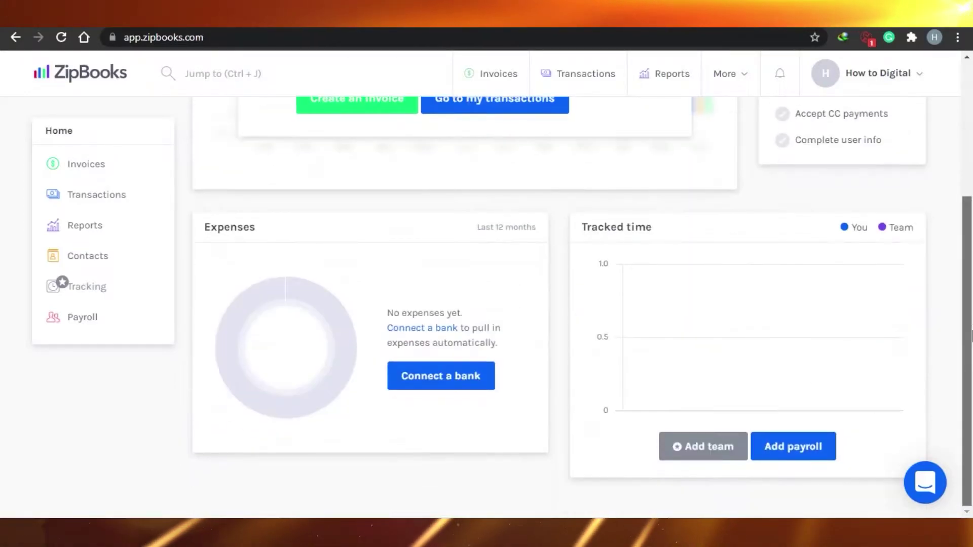
scroll(971, 334, up, 4)
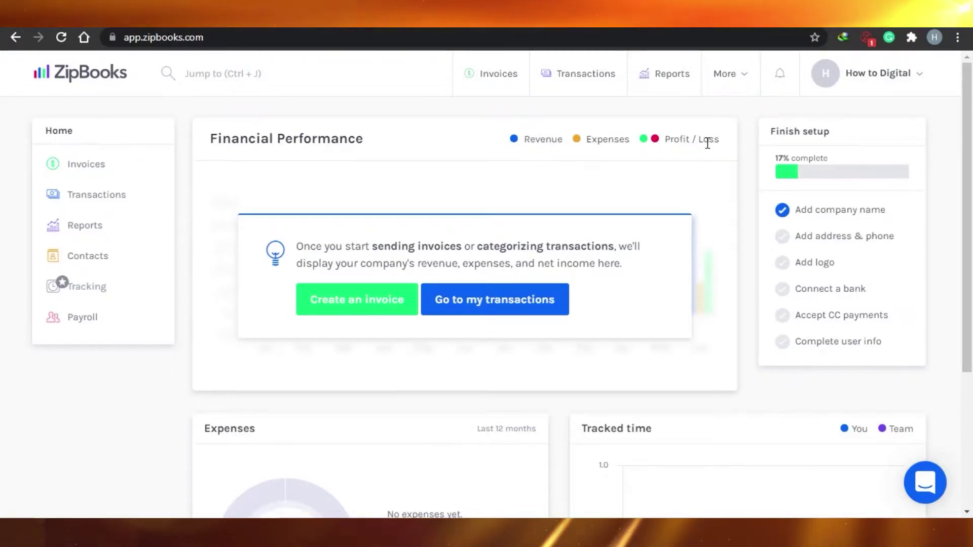
scroll(971, 264, down, 3)
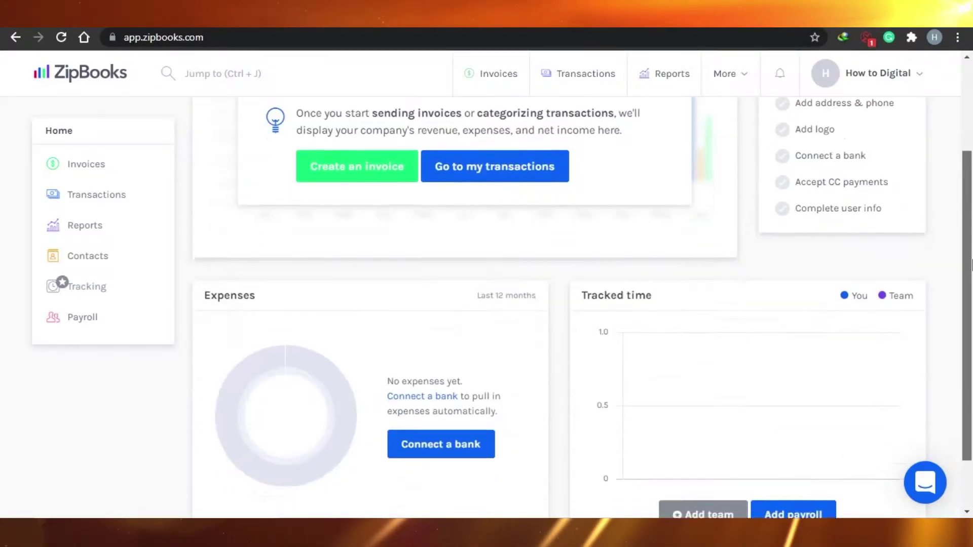
scroll(971, 264, down, 2)
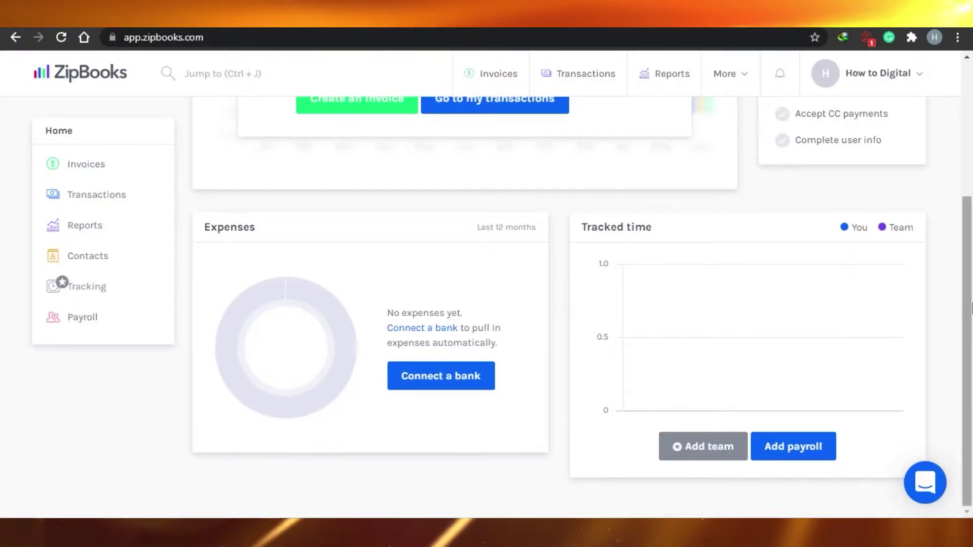
scroll(972, 308, up, 5)
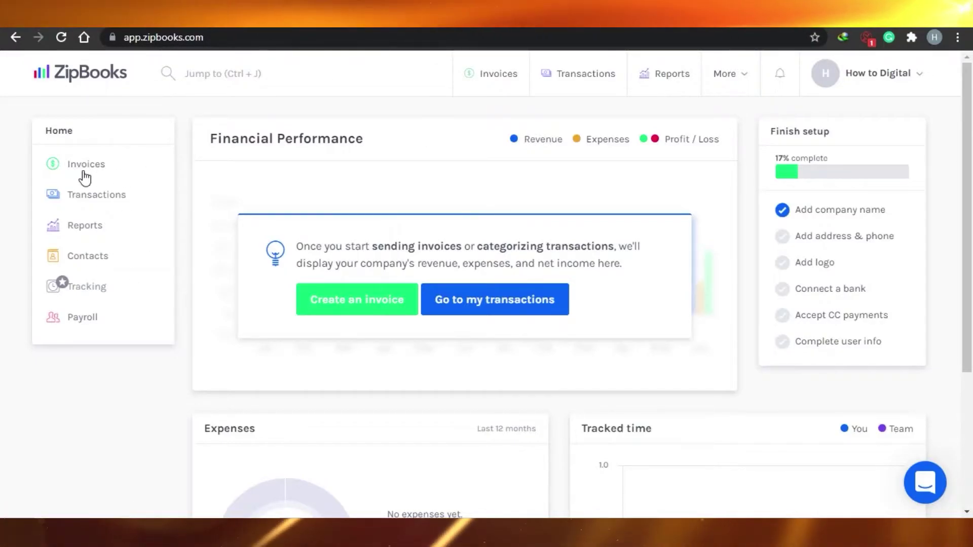
Step: Go to Transactions, then open the Company details page under More > Account
click(96, 201)
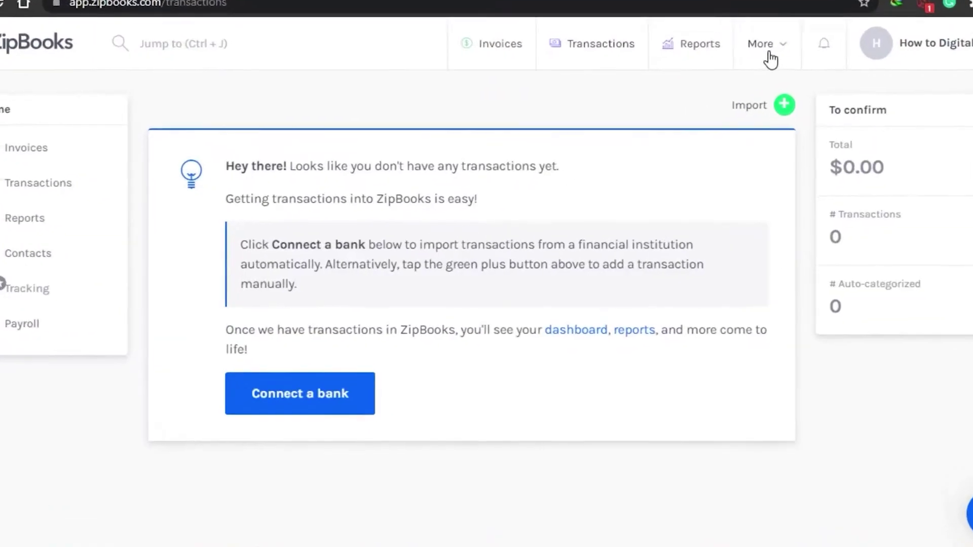
click(728, 76)
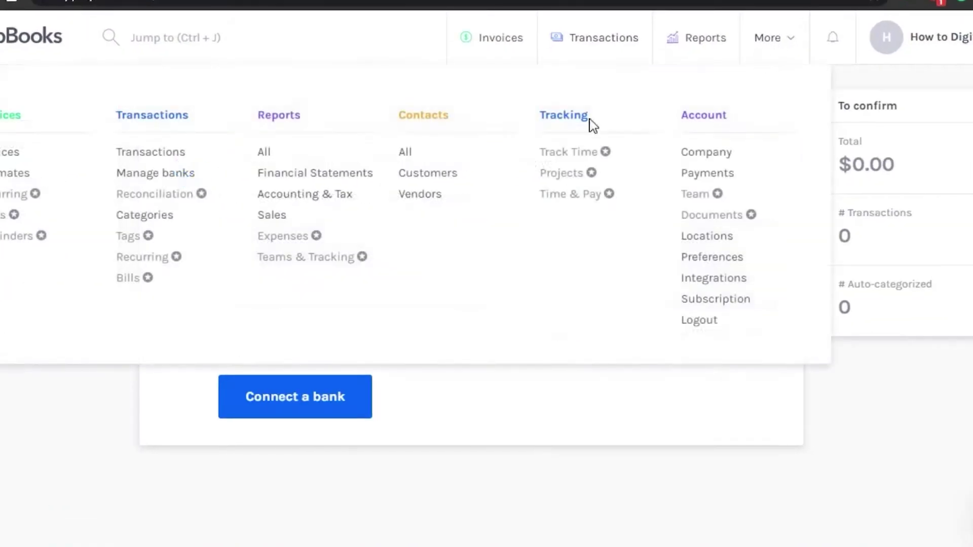
click(706, 115)
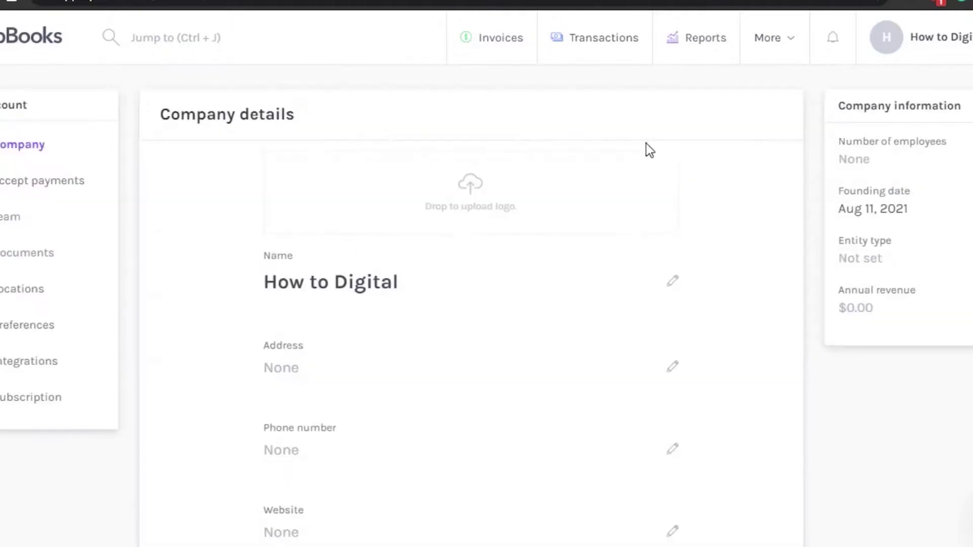
scroll(471, 304, down, 1)
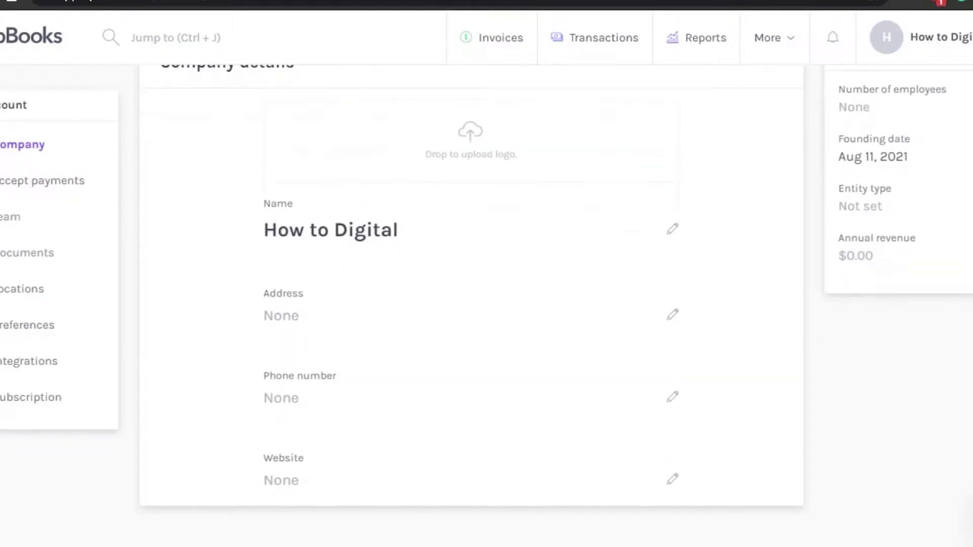
scroll(471, 304, up, 1)
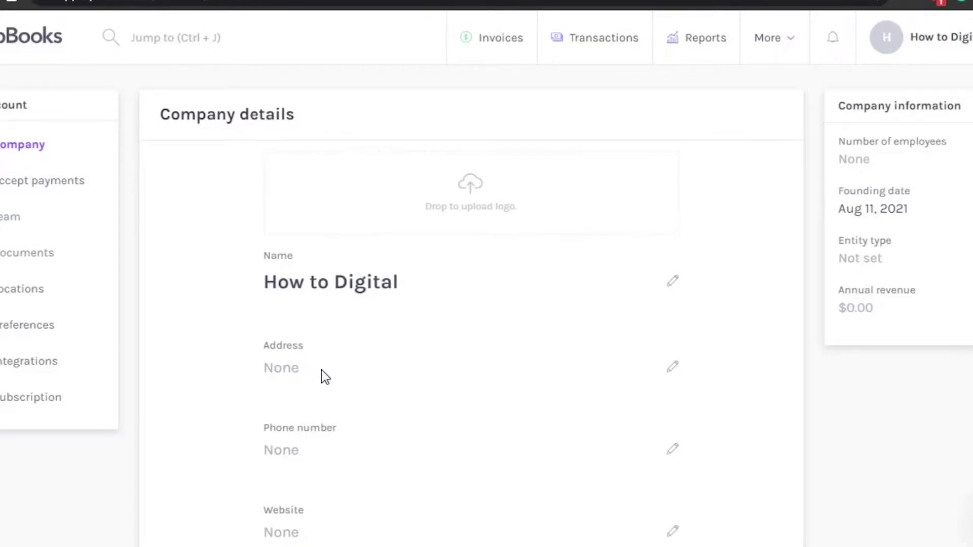
Step: Edit and save the company street address, city and zip code
click(672, 368)
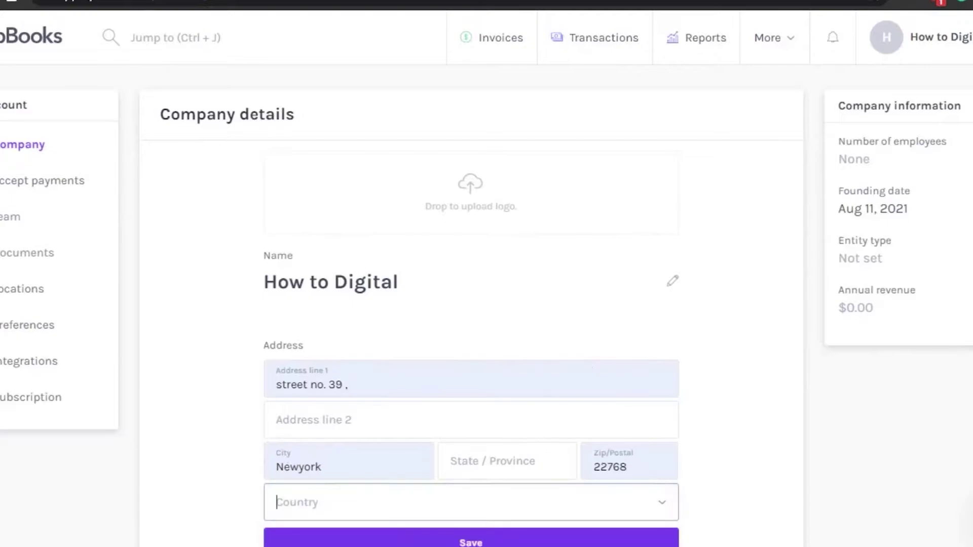
scroll(471, 304, down, 3)
click(564, 407)
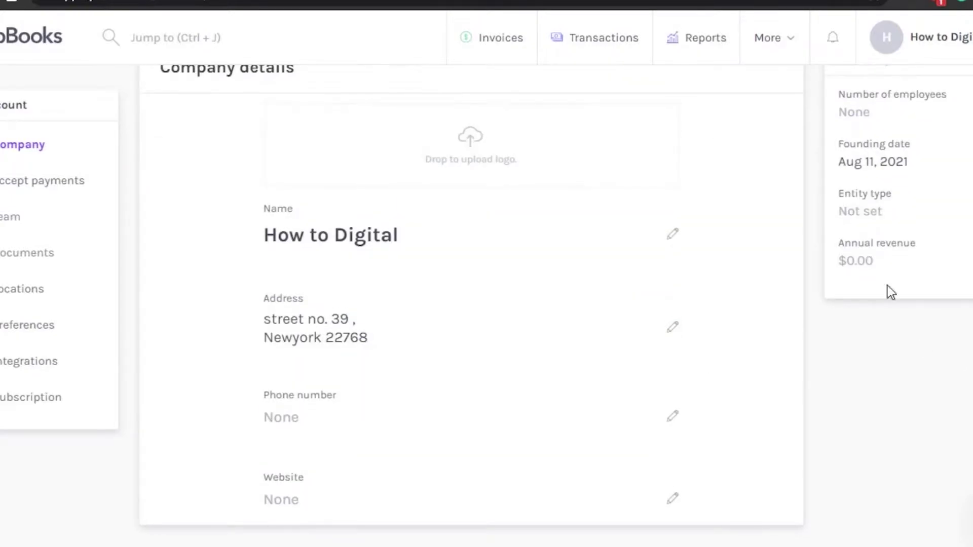
Step: Save the company phone number, leaving the website field empty
click(670, 418)
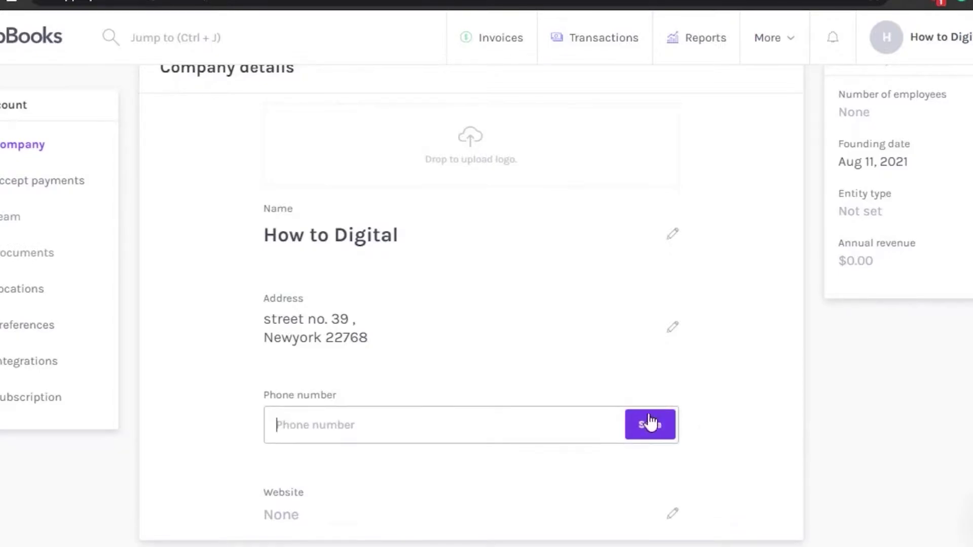
text(0999999999)
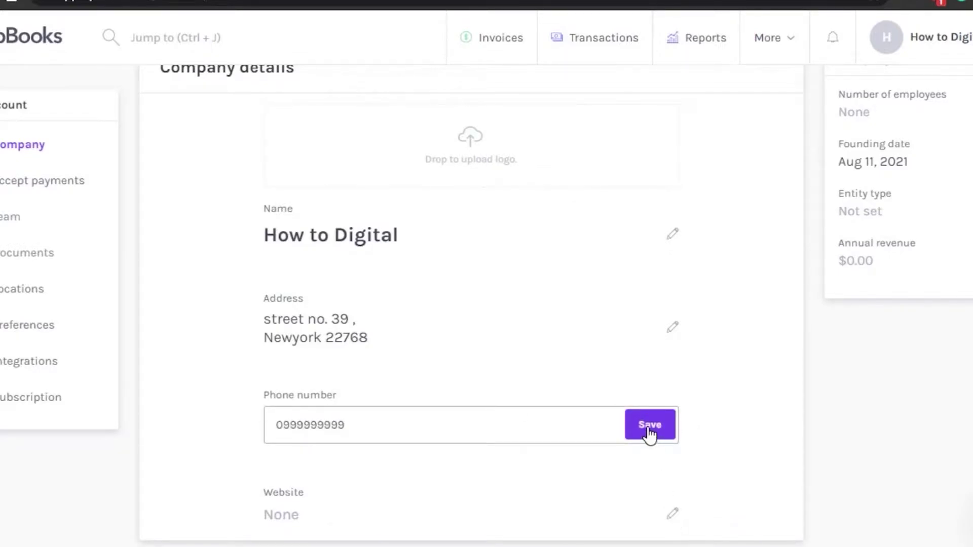
click(649, 430)
click(673, 501)
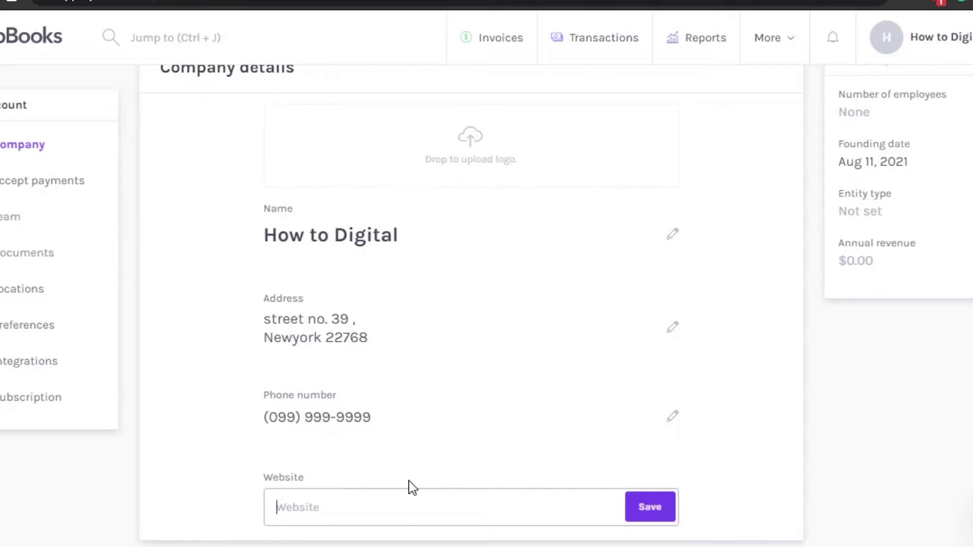
click(650, 508)
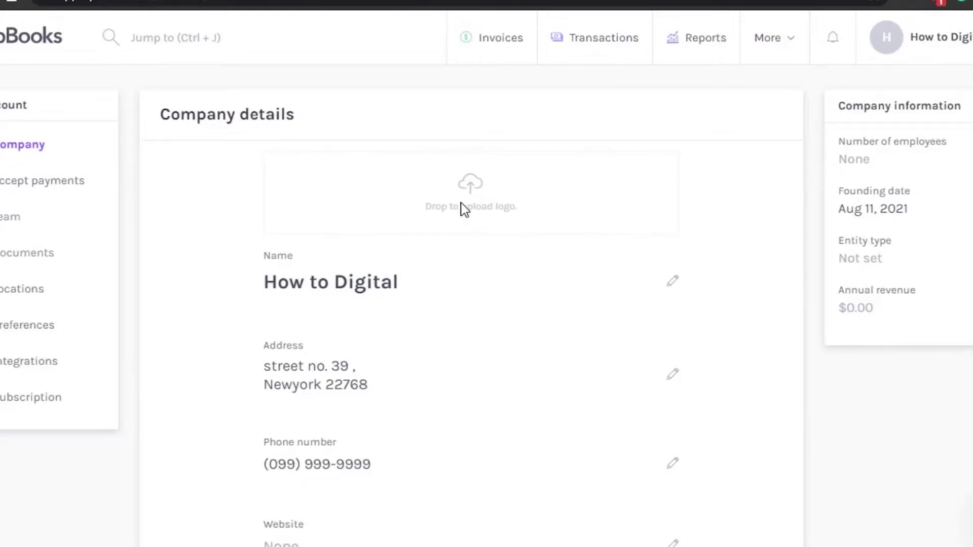
Step: Upload the pink image from Pictures > Saved Pictures as the company logo
click(470, 186)
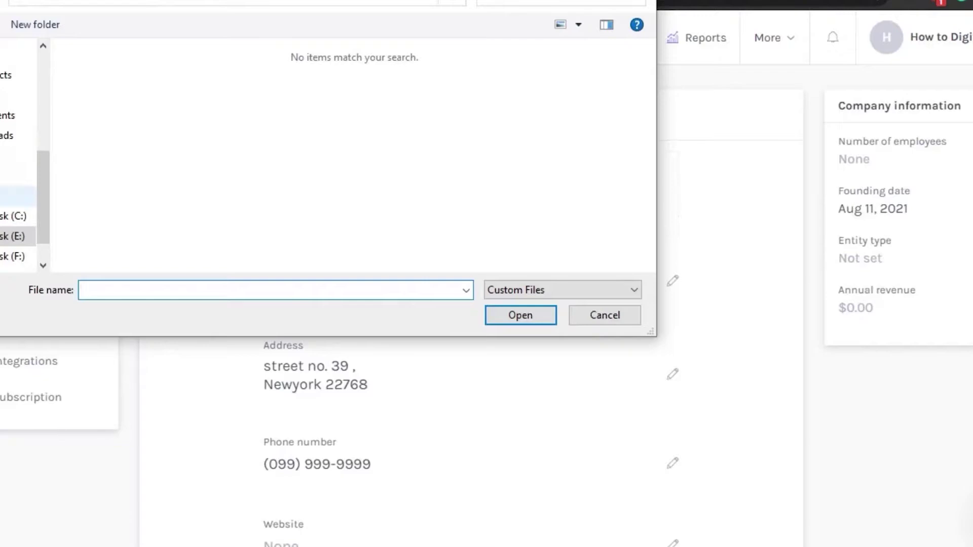
click(18, 175)
double_click(460, 124)
double_click(299, 229)
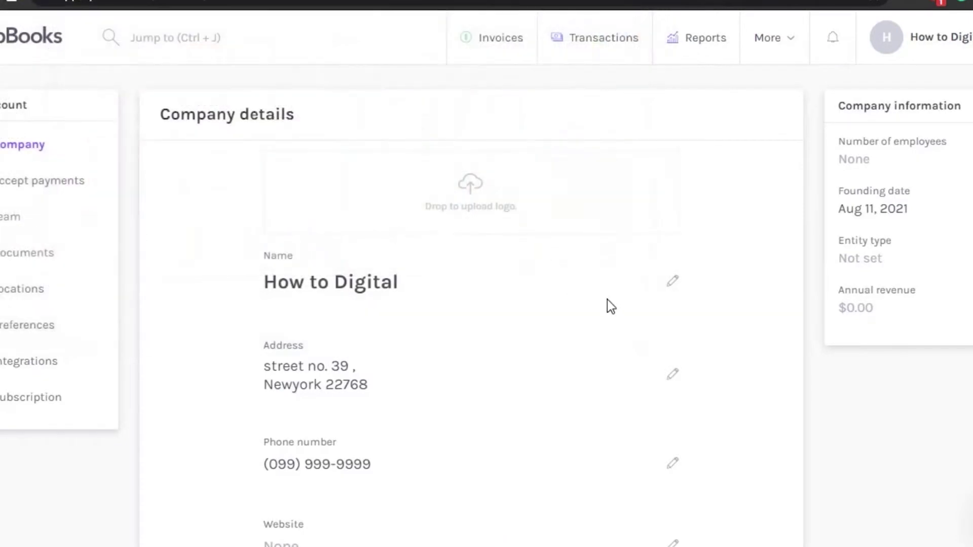
scroll(571, 174, down, 1)
scroll(471, 304, up, 1)
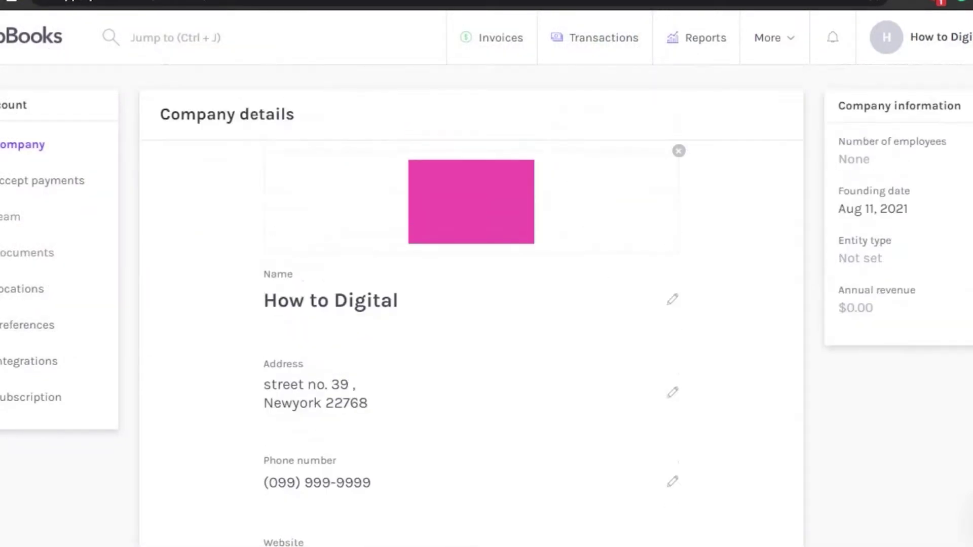
scroll(471, 304, down, 1)
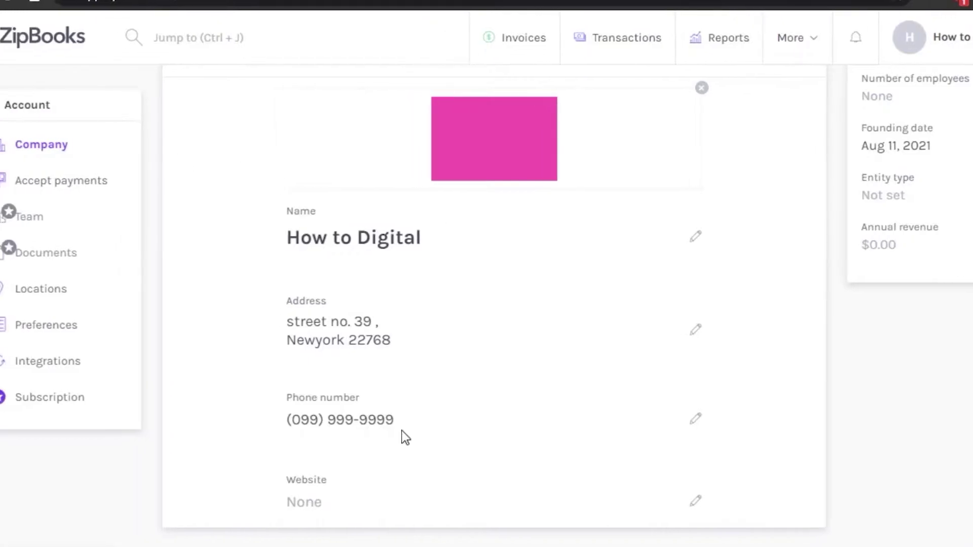
Step: Open the Accept payments settings listing Square, PayPal, Stripe and LawPay
click(87, 183)
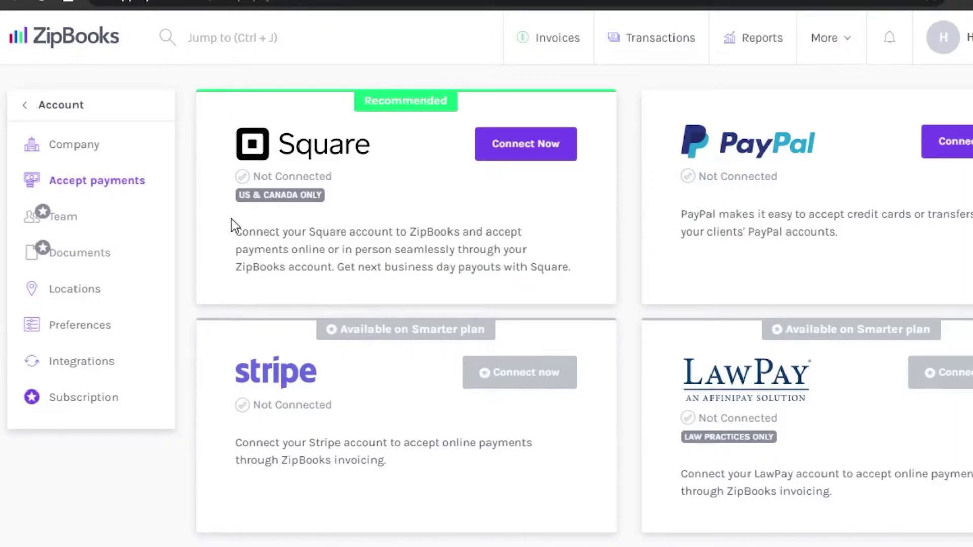
Step: On the Team page, invite a new member using the autofilled e-mail and details
click(59, 221)
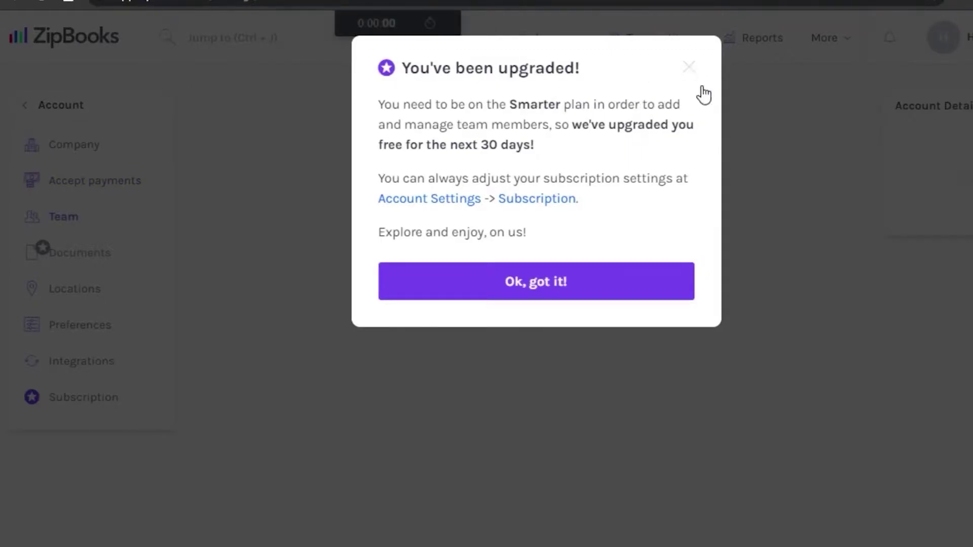
click(690, 71)
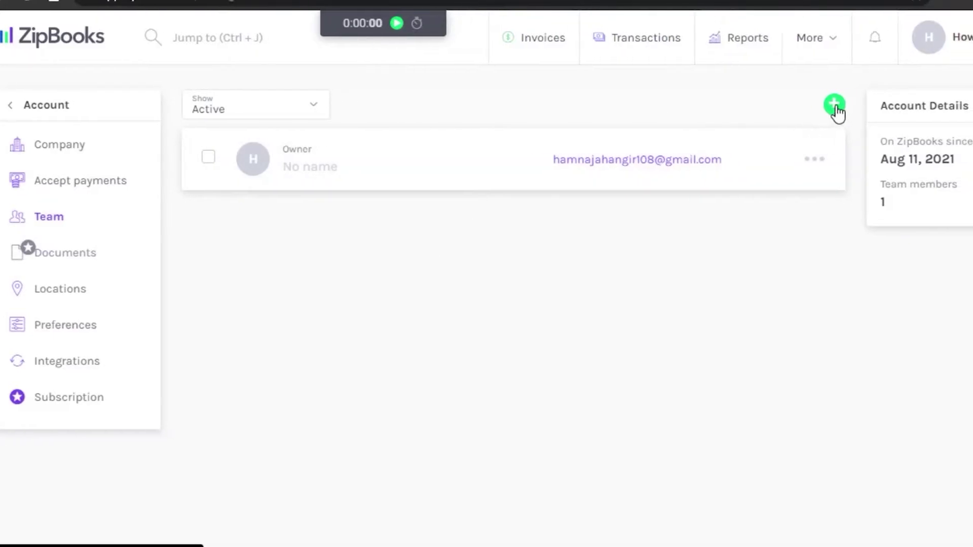
click(726, 108)
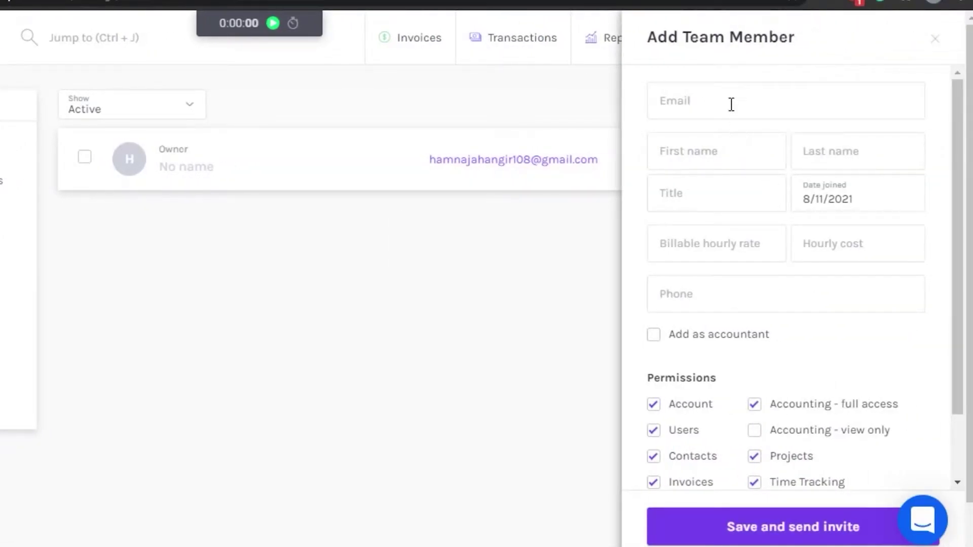
click(731, 100)
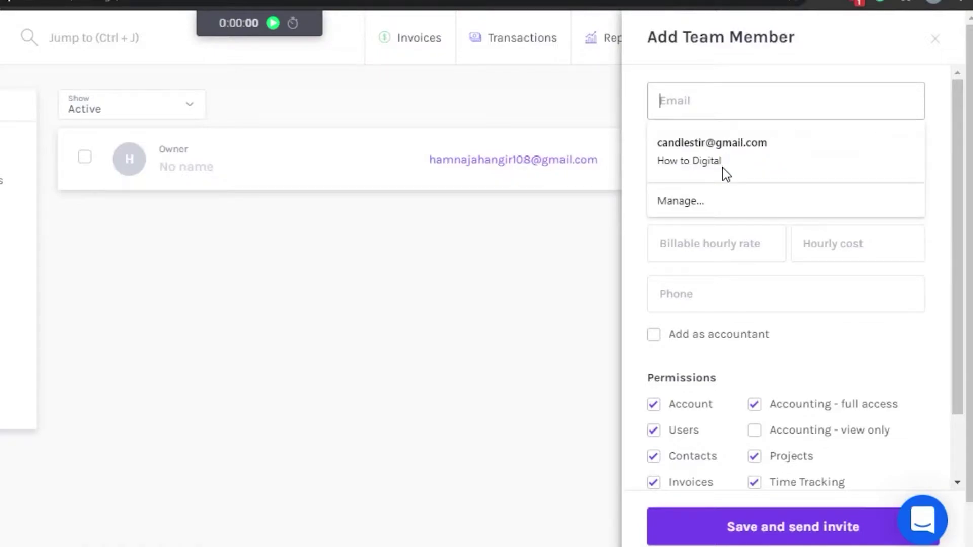
click(695, 152)
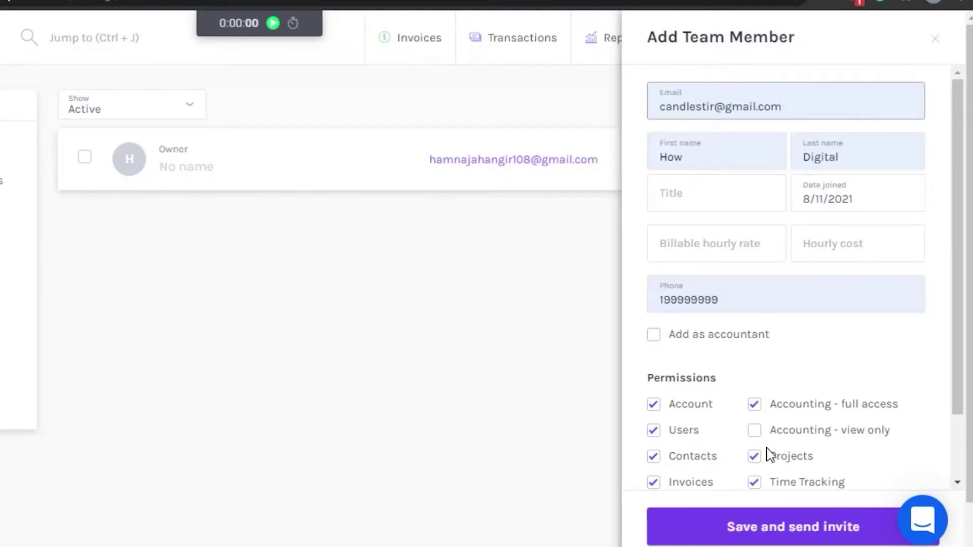
click(779, 530)
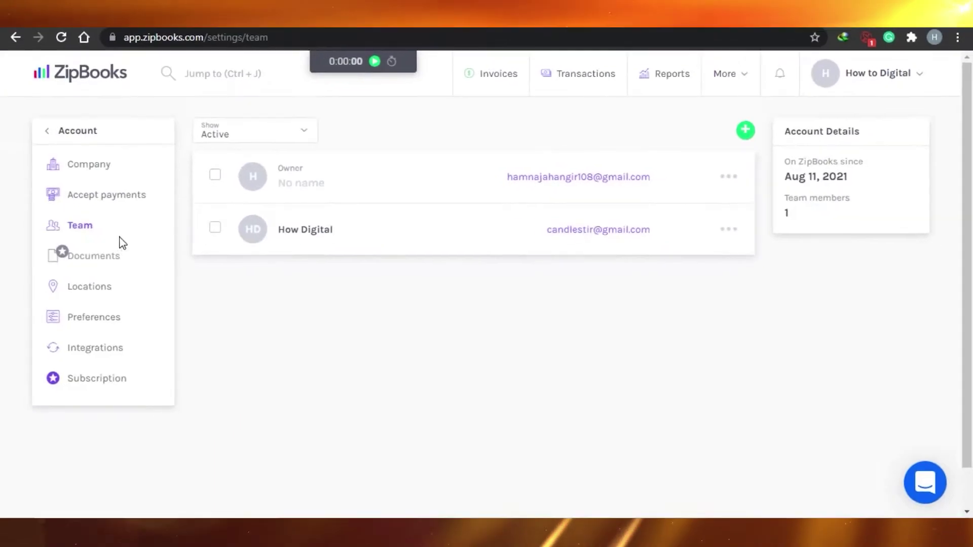
Step: Get past the Documents upgrade prompt to the Locations page showing the New York address
click(99, 257)
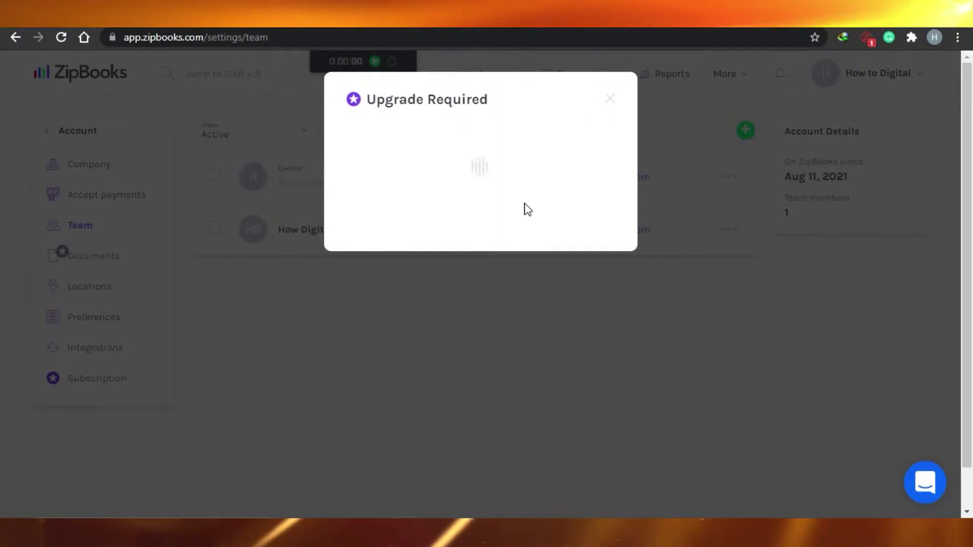
click(91, 297)
click(92, 296)
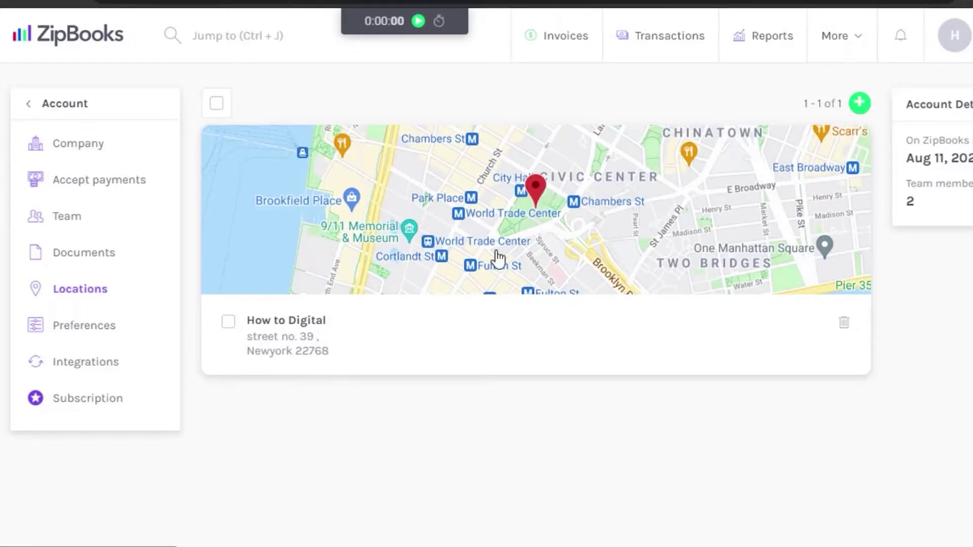
Step: Review Preferences: USD currency, Customers and Vendors naming, and the Accounting options
click(97, 327)
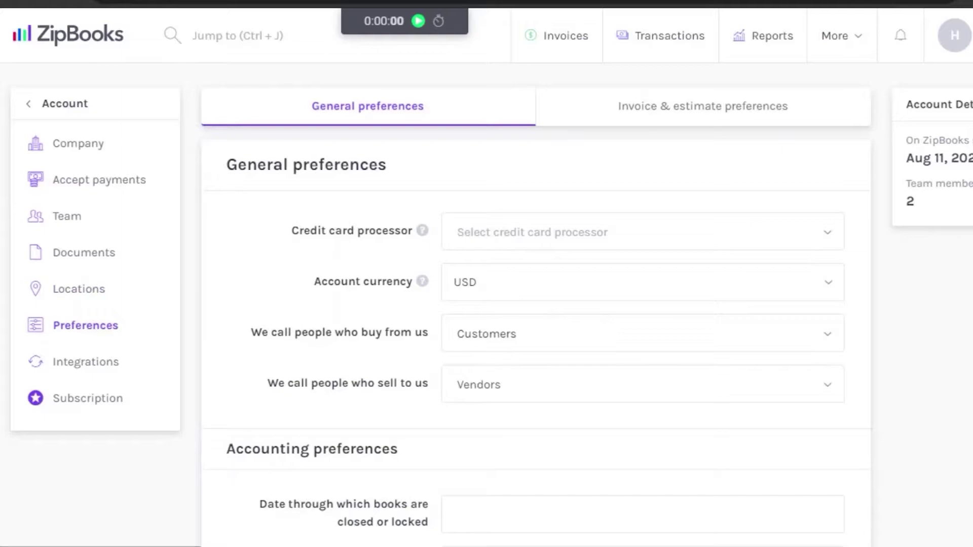
scroll(536, 304, down, 5)
scroll(536, 304, up, 5)
scroll(271, 298, down, 5)
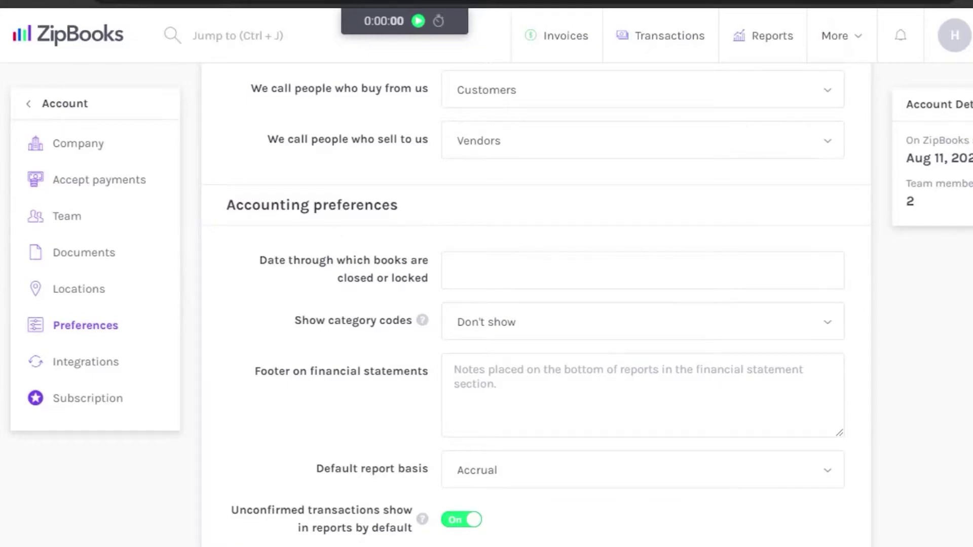
scroll(537, 303, down, 3)
scroll(537, 303, up, 4)
scroll(537, 303, down, 6)
scroll(536, 303, up, 7)
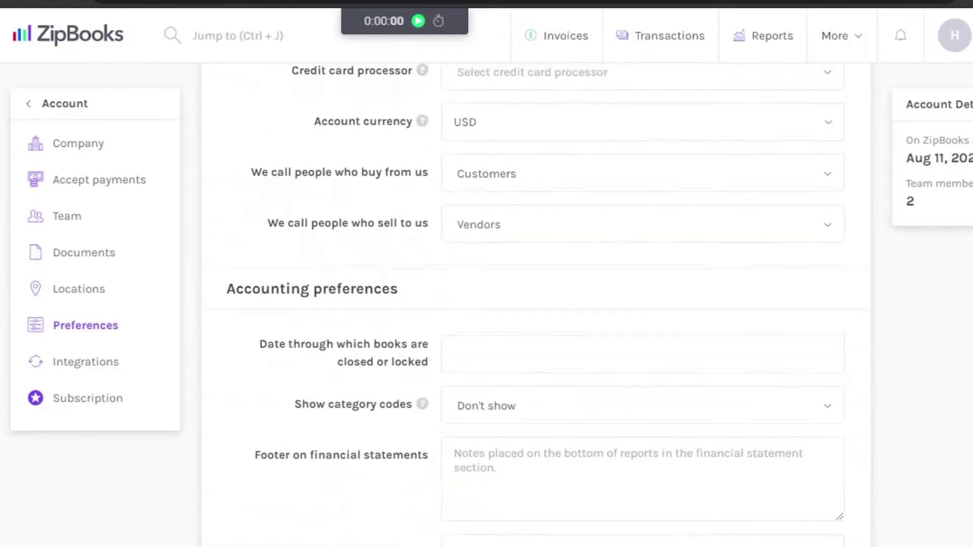
scroll(535, 304, down, 3)
scroll(536, 304, up, 6)
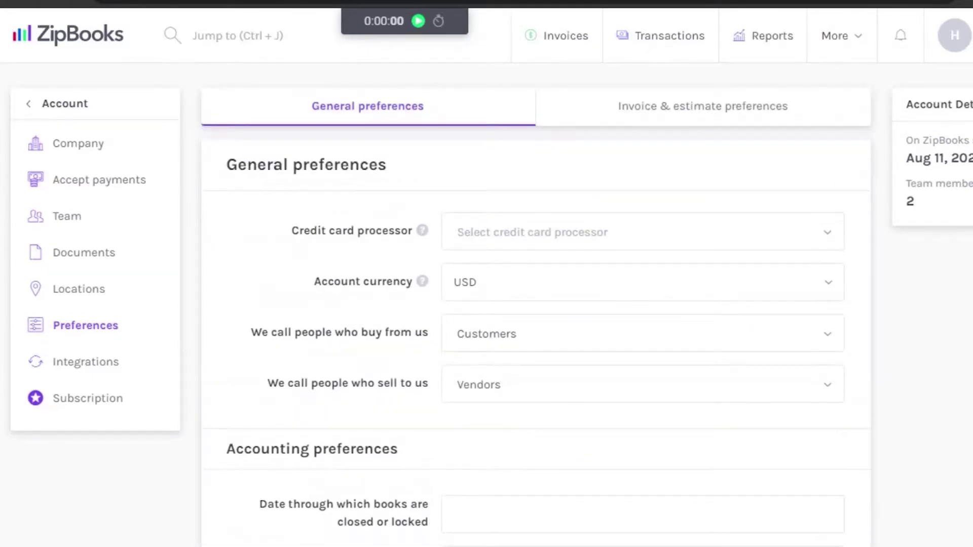
Step: Visit Integrations, then Subscription showing the Sophisticated $35/mo plan with trial ending September 10
click(73, 371)
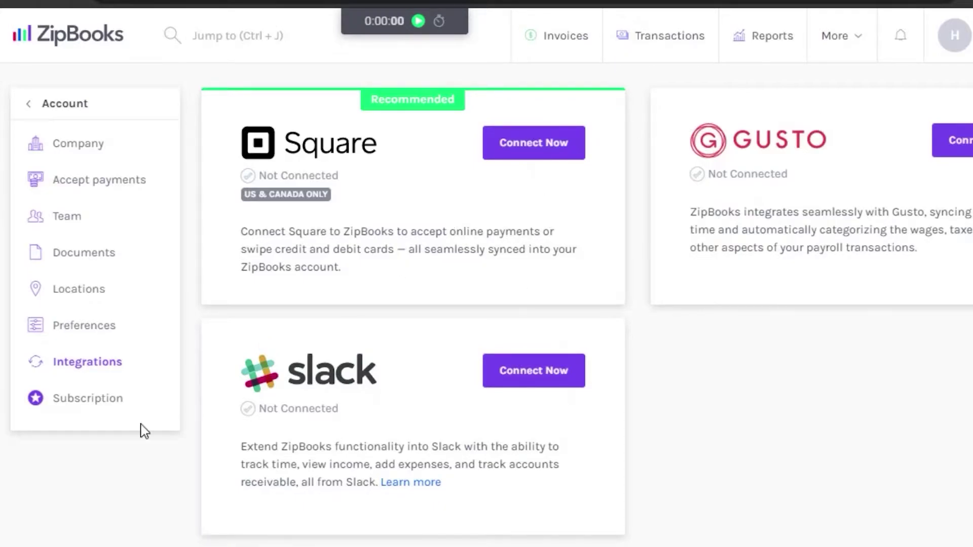
click(104, 407)
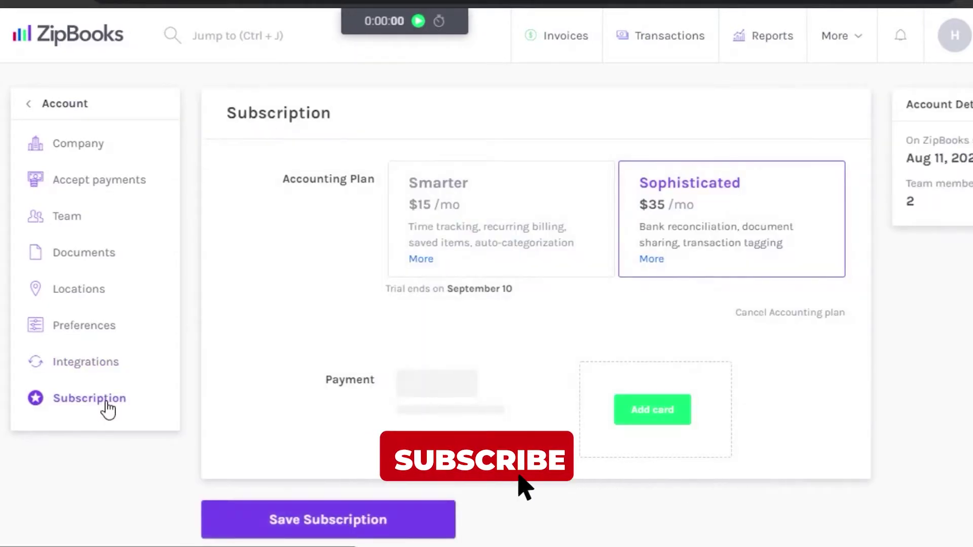
scroll(804, 306, down, 1)
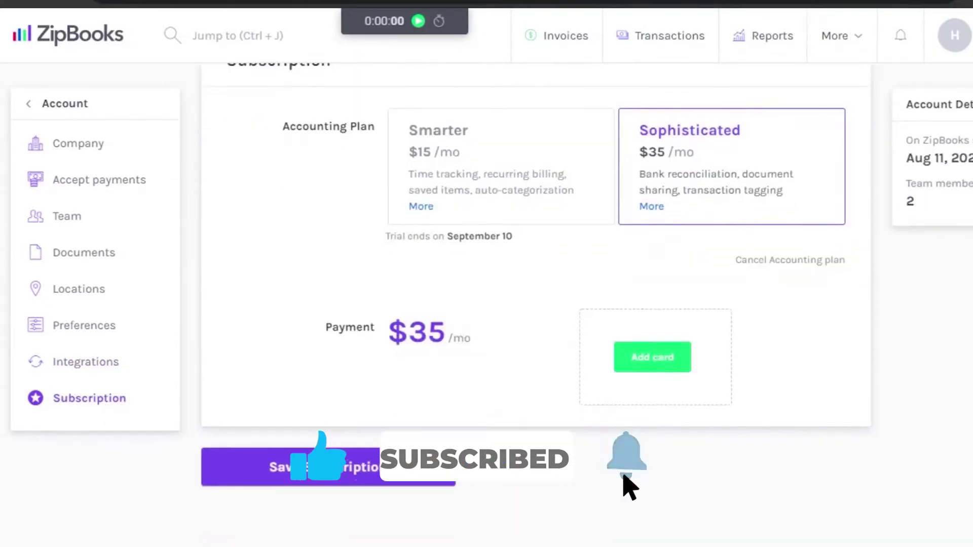
scroll(425, 423, up, 1)
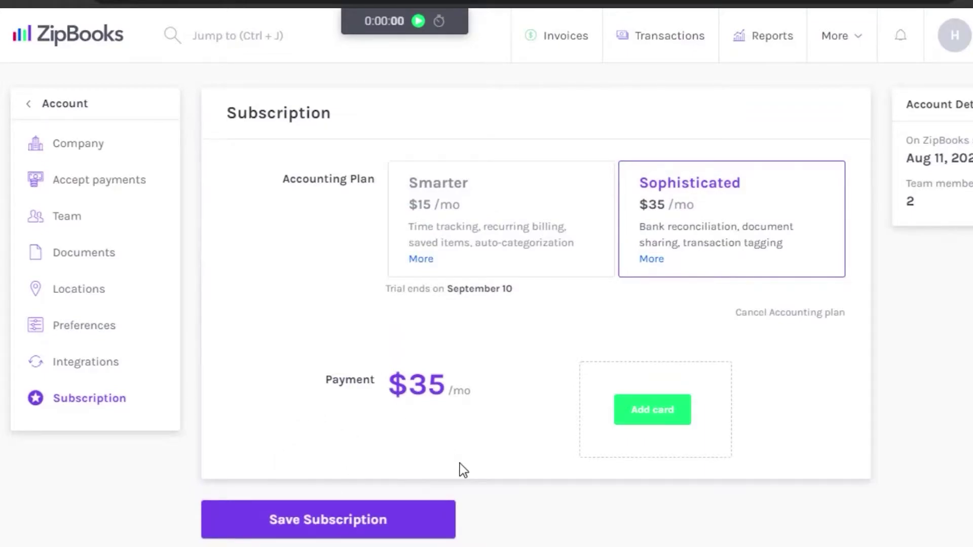
click(836, 35)
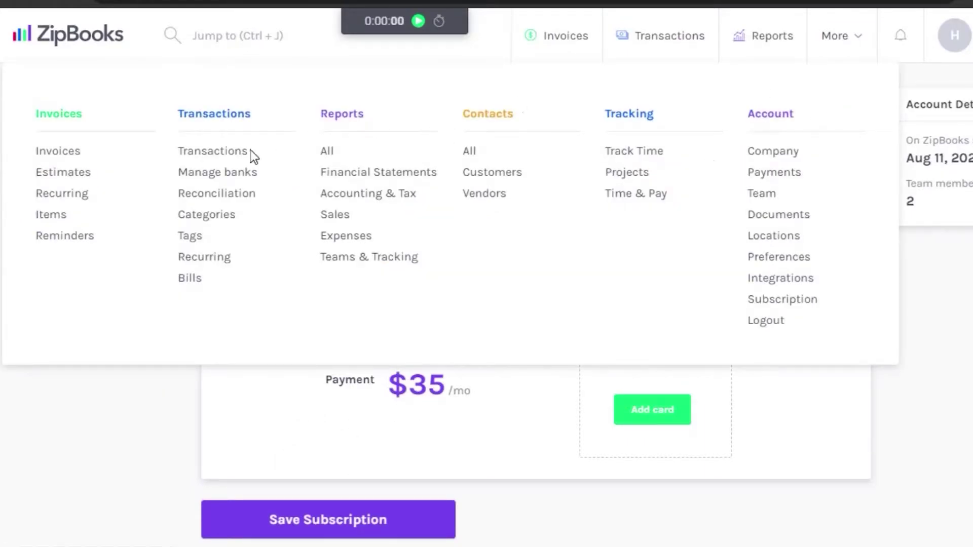
Step: Go to Transactions, dismiss the verify-email prompt from Connect a bank, and view the empty Sales list
click(218, 121)
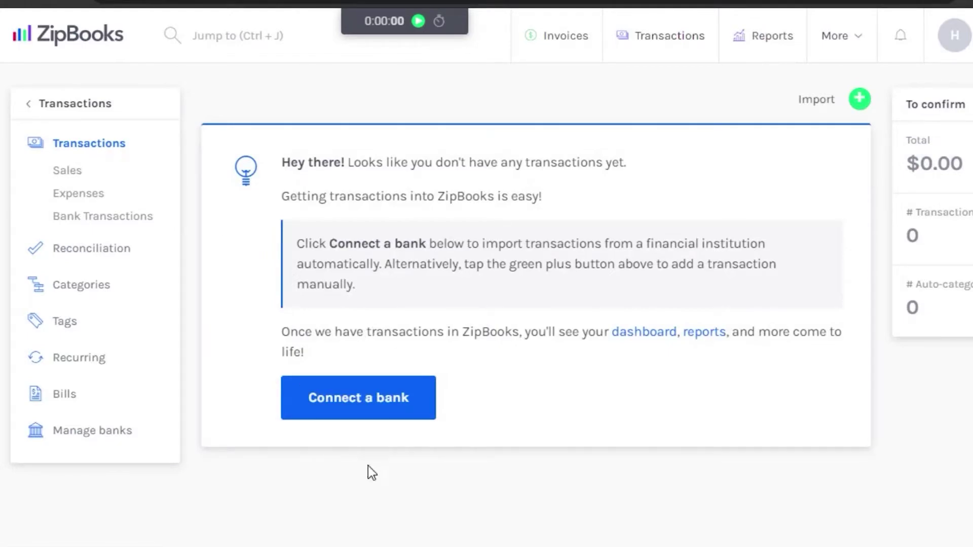
click(377, 405)
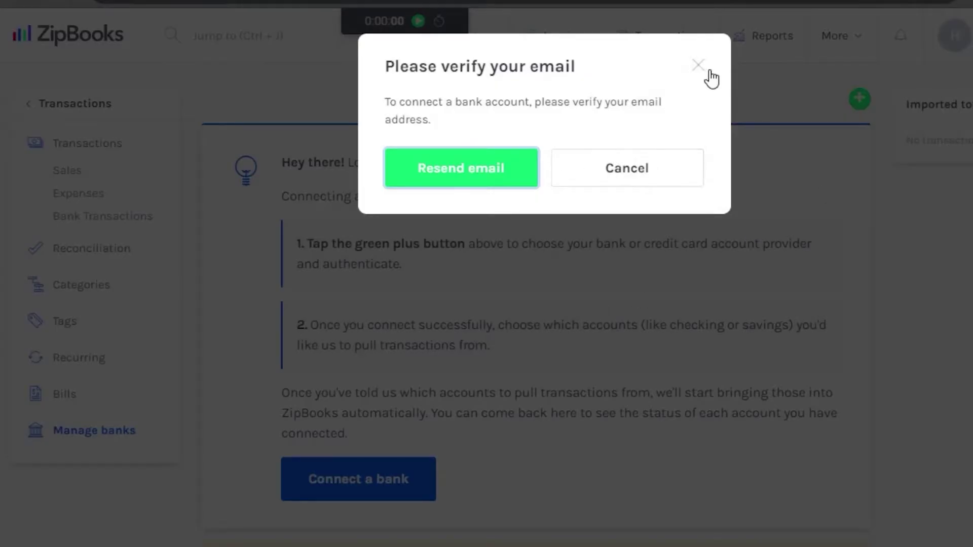
click(698, 65)
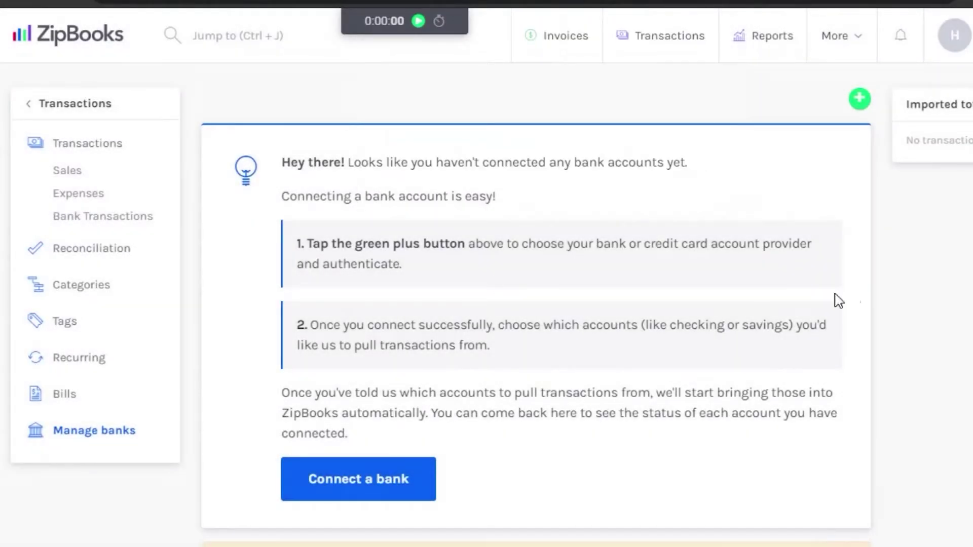
scroll(839, 301, down, 2)
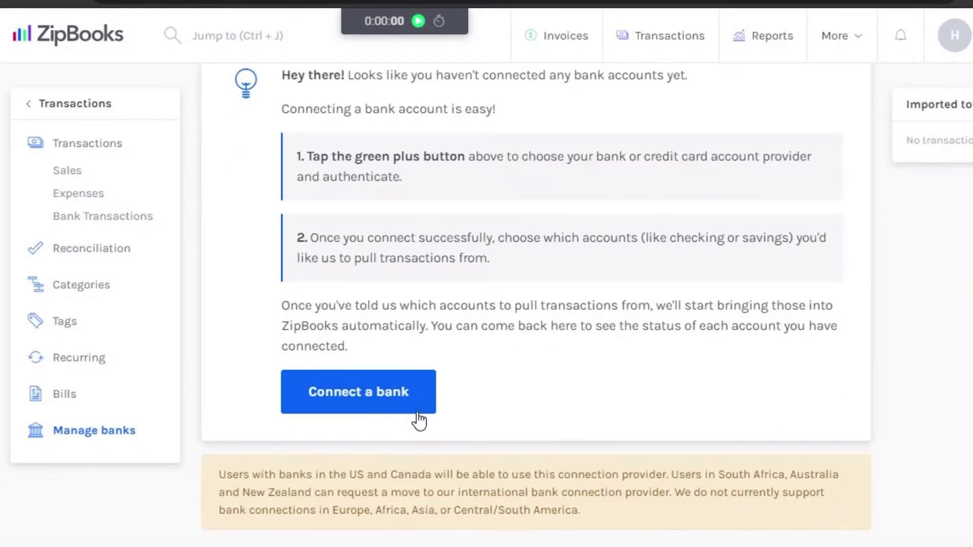
click(65, 175)
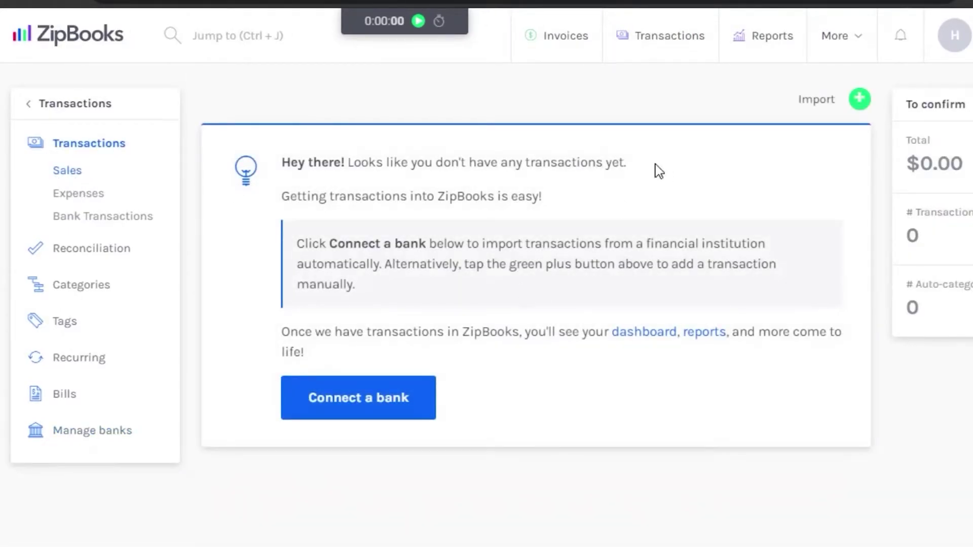
Step: Start a manual sale transaction named Book1 with category Cash
click(860, 99)
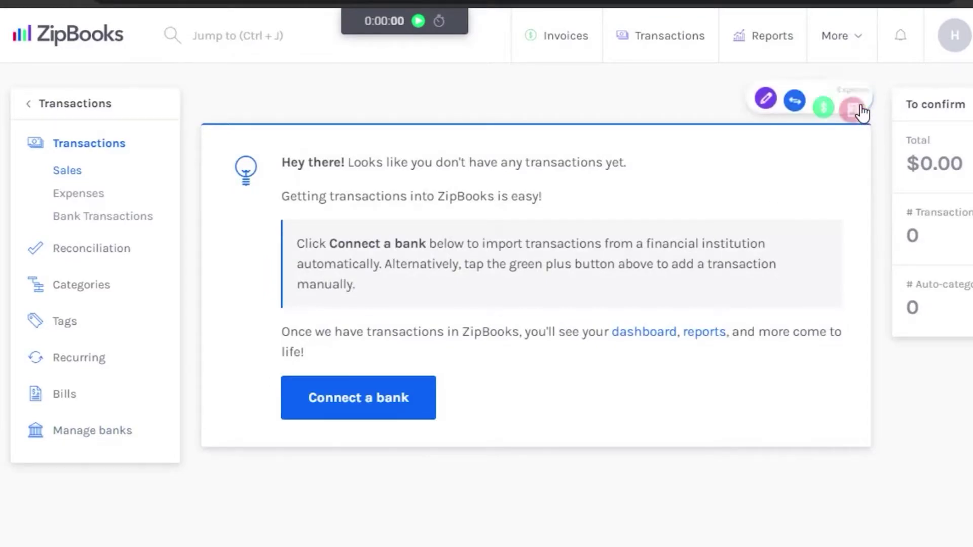
click(765, 96)
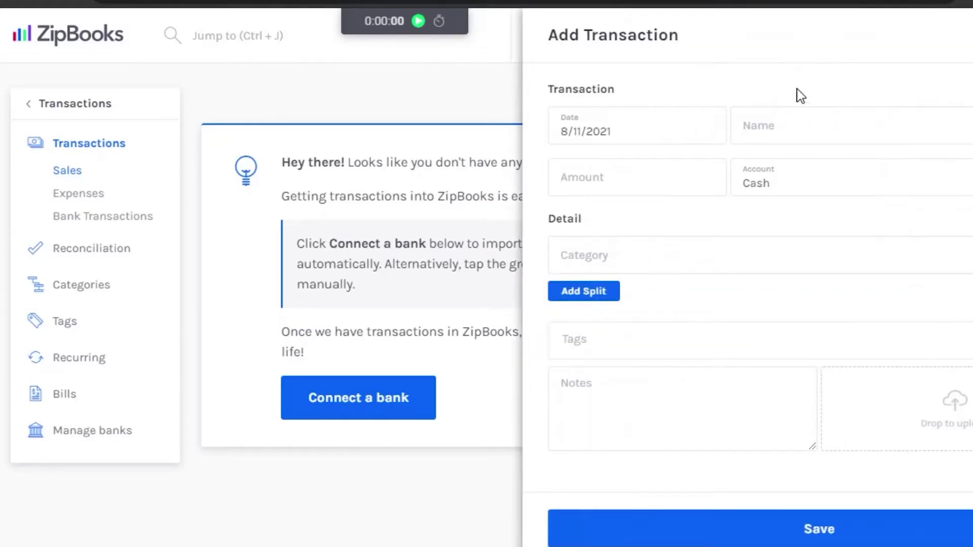
click(795, 137)
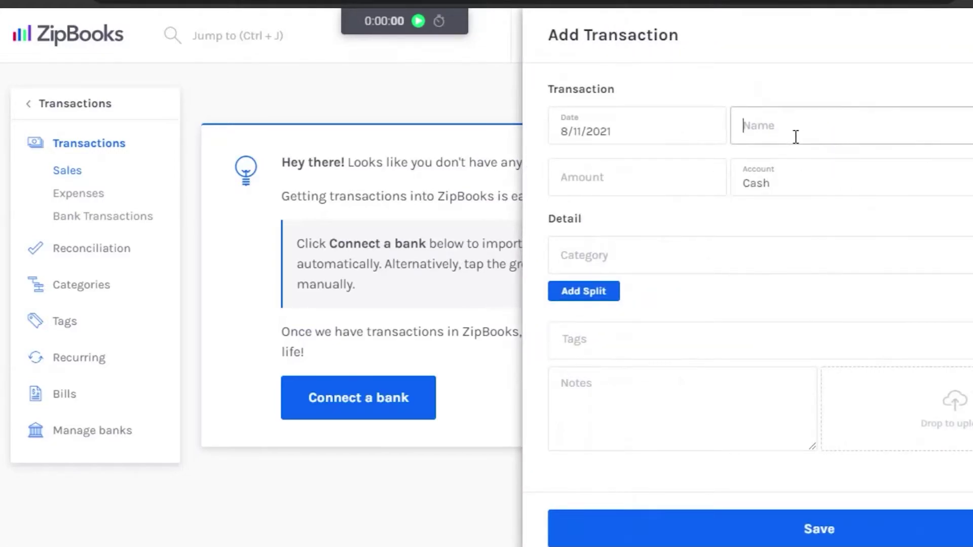
text(Book1)
click(691, 261)
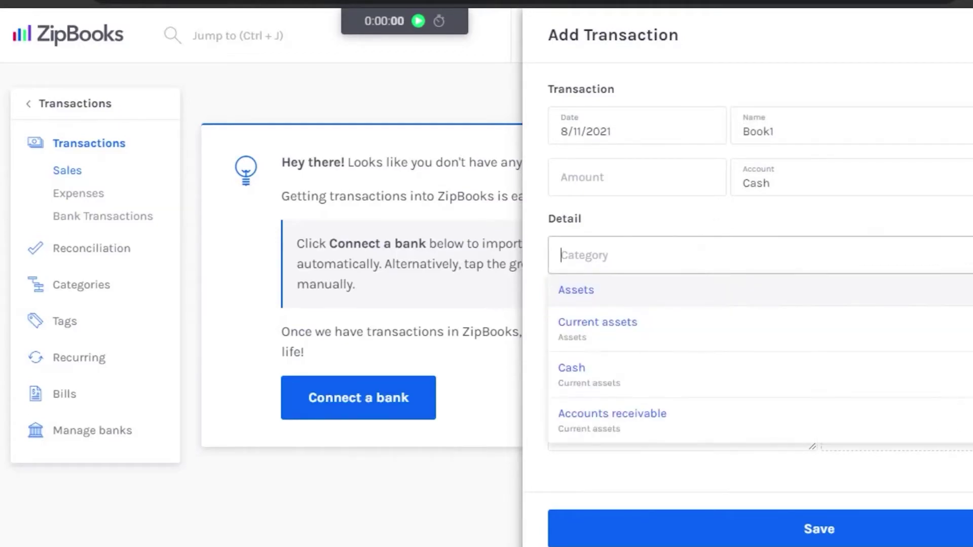
scroll(619, 373, down, 6)
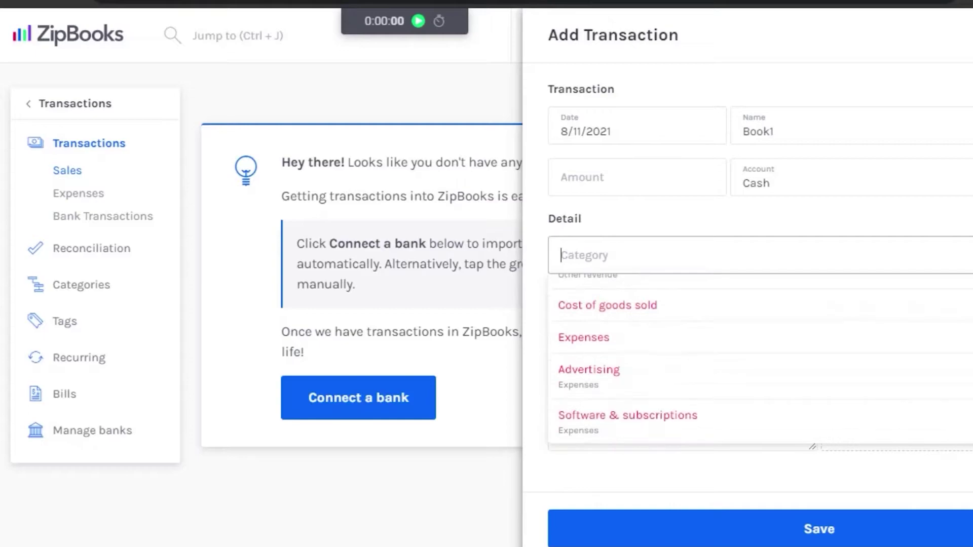
scroll(619, 374, up, 6)
click(618, 373)
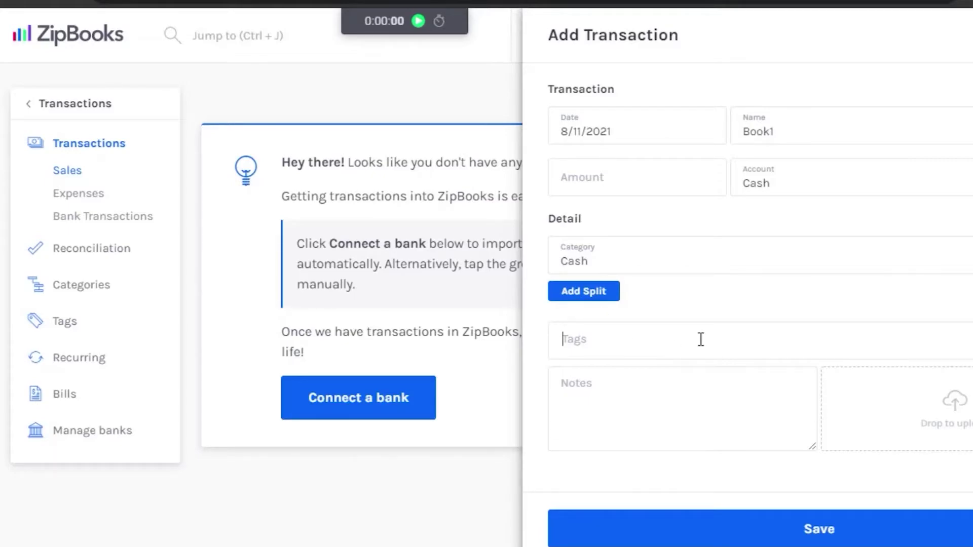
Step: Create a Business Unit tag named 'book', apply it, and save the Book1 sale
text(book)
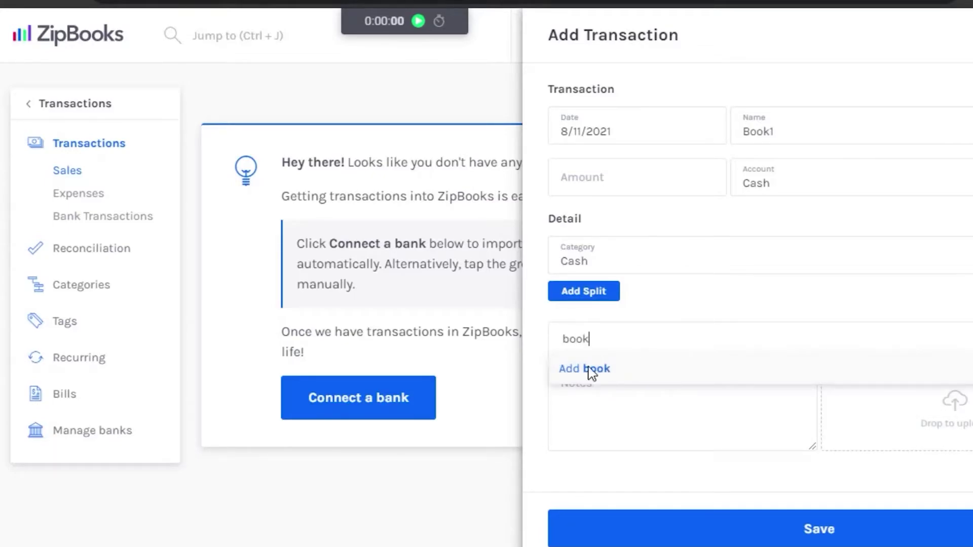
click(589, 373)
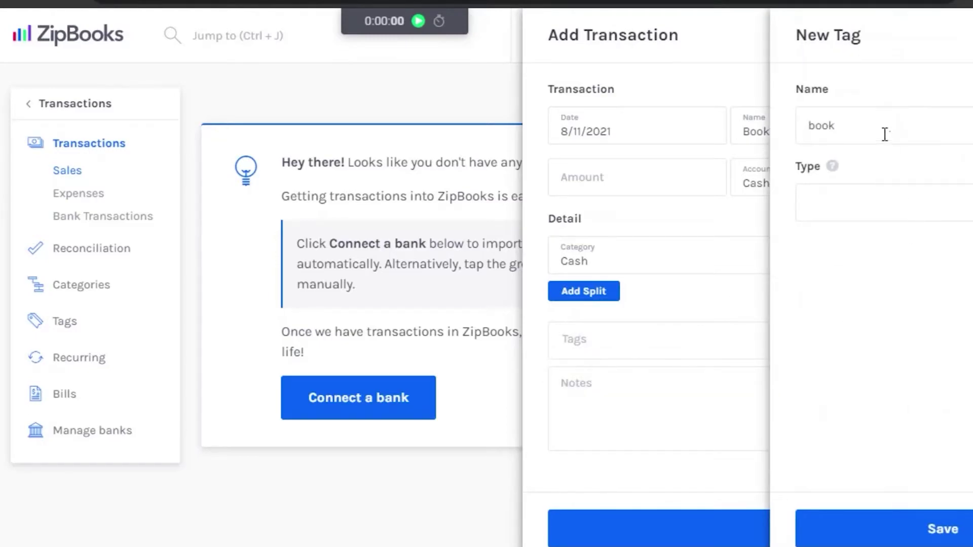
click(879, 197)
click(885, 305)
key(Return)
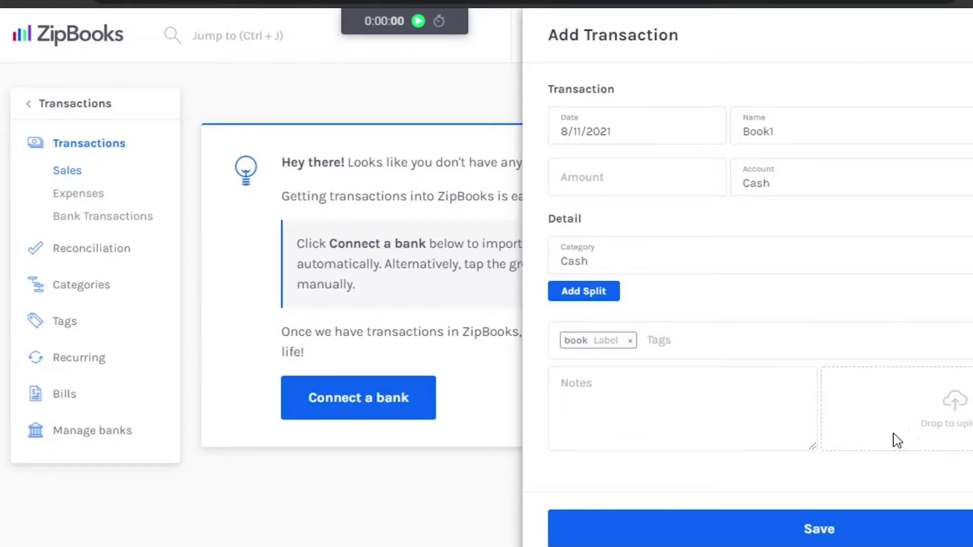
click(851, 531)
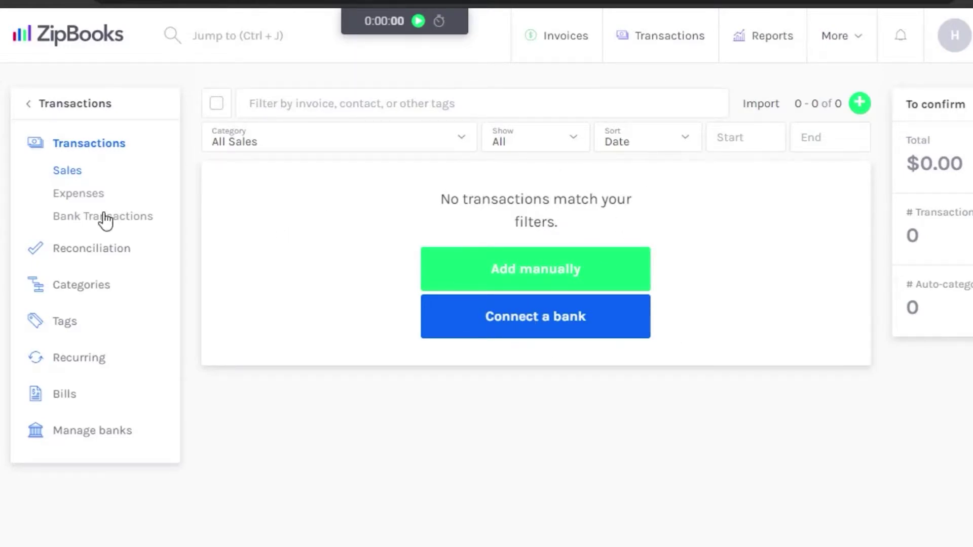
Step: Switch to the Expenses list and expand the green + add-transaction actions
click(64, 203)
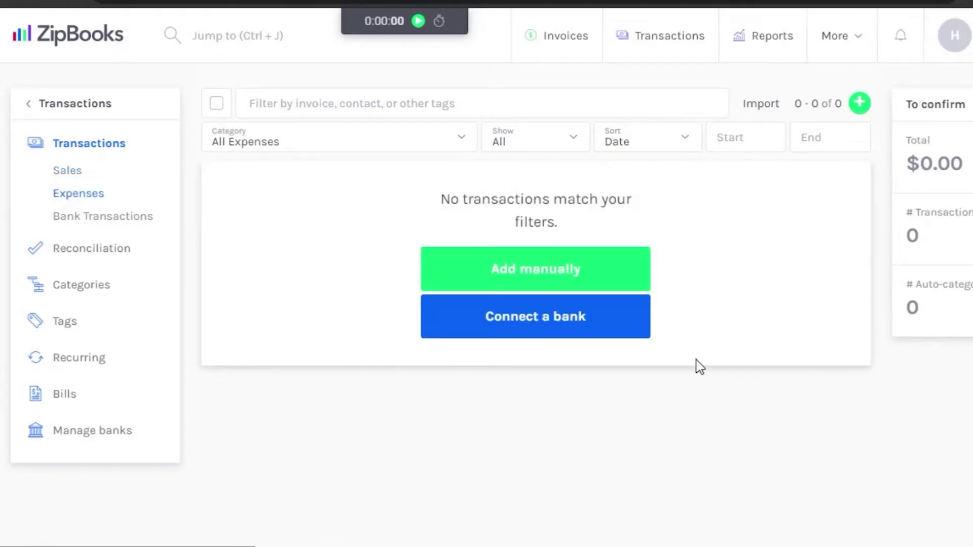
click(857, 108)
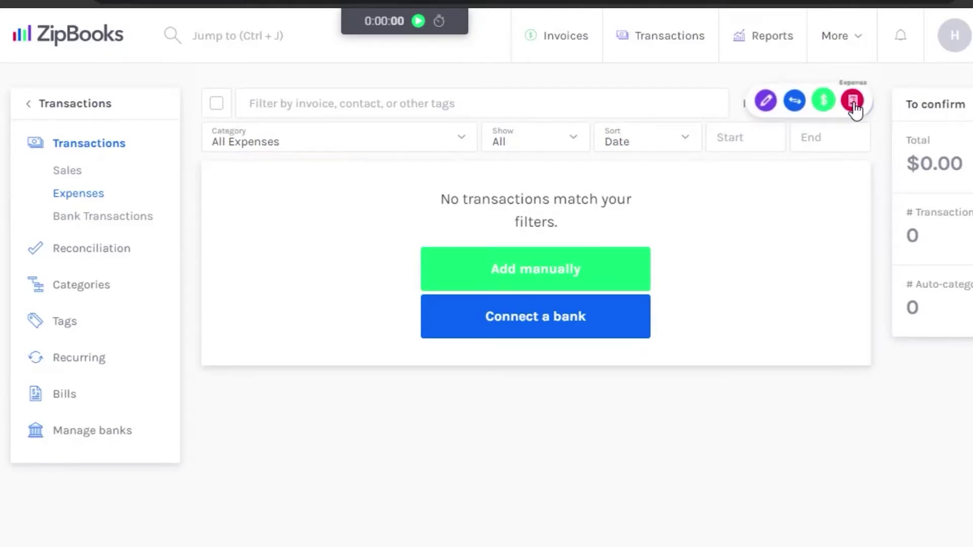
Step: Start a transfer of 50 from the Cash account to the Cash account
click(795, 100)
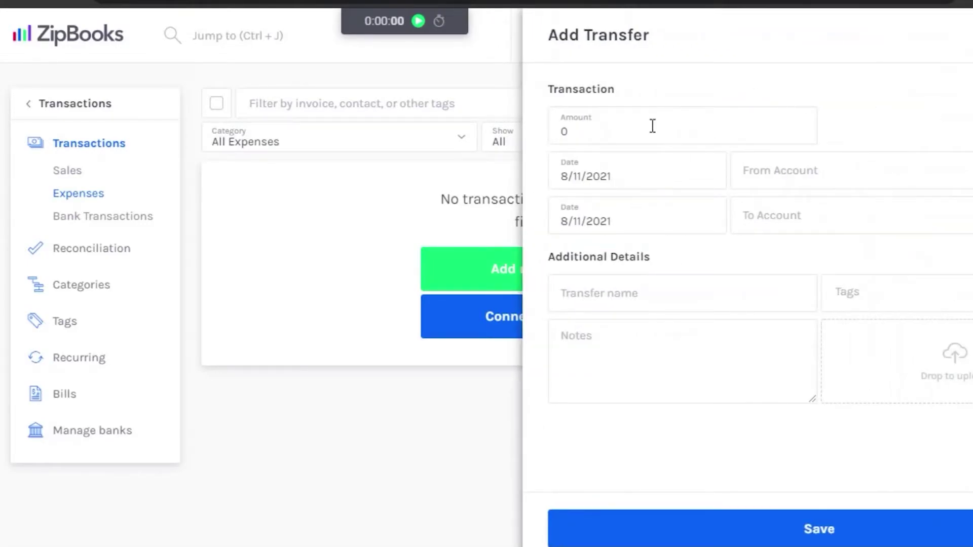
click(649, 125)
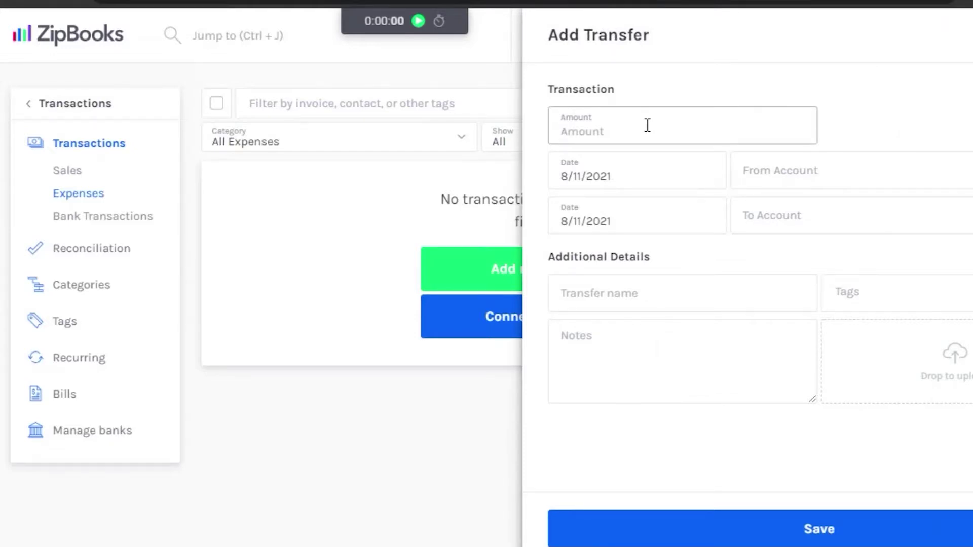
text(50)
click(868, 173)
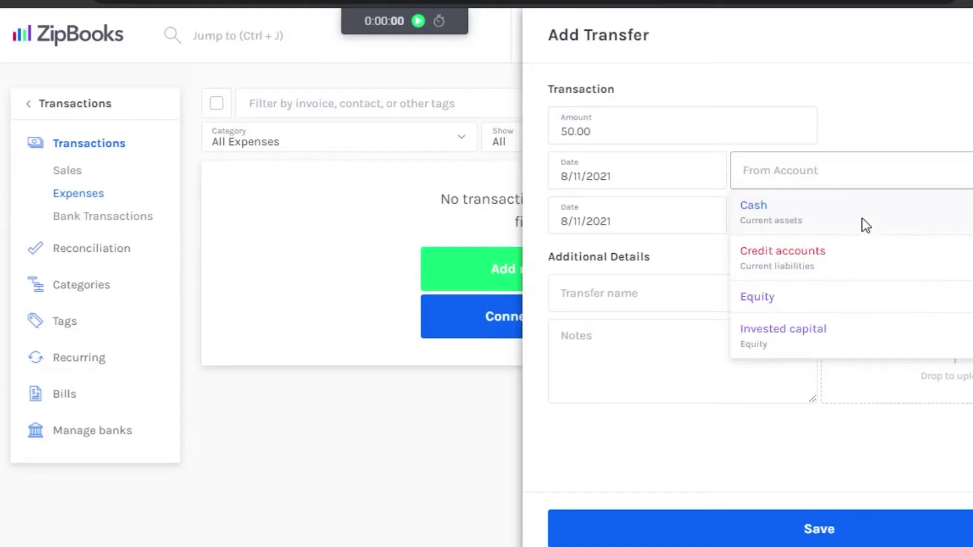
click(865, 225)
click(841, 218)
click(799, 269)
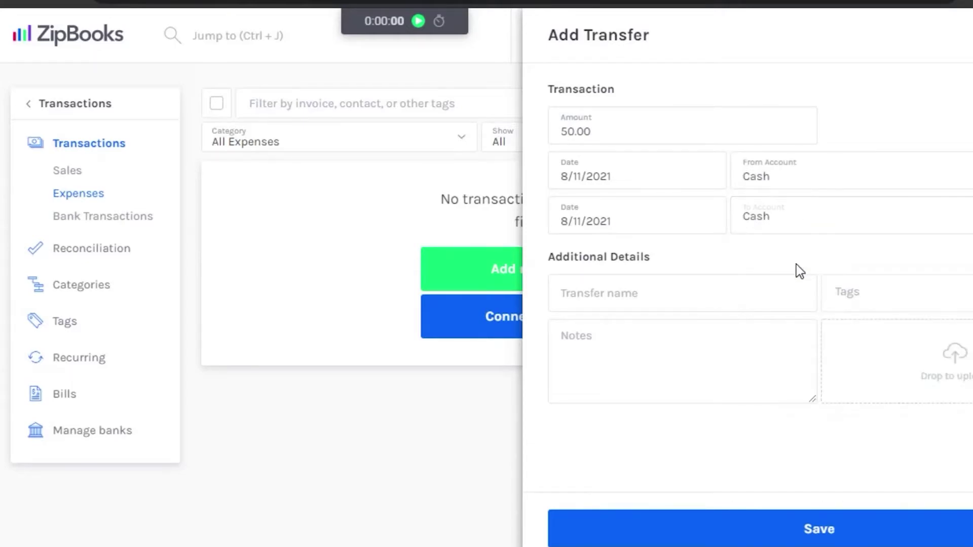
click(968, 172)
click(659, 297)
Step: Name the transfer 'transfer', tag it book, and save it
click(655, 295)
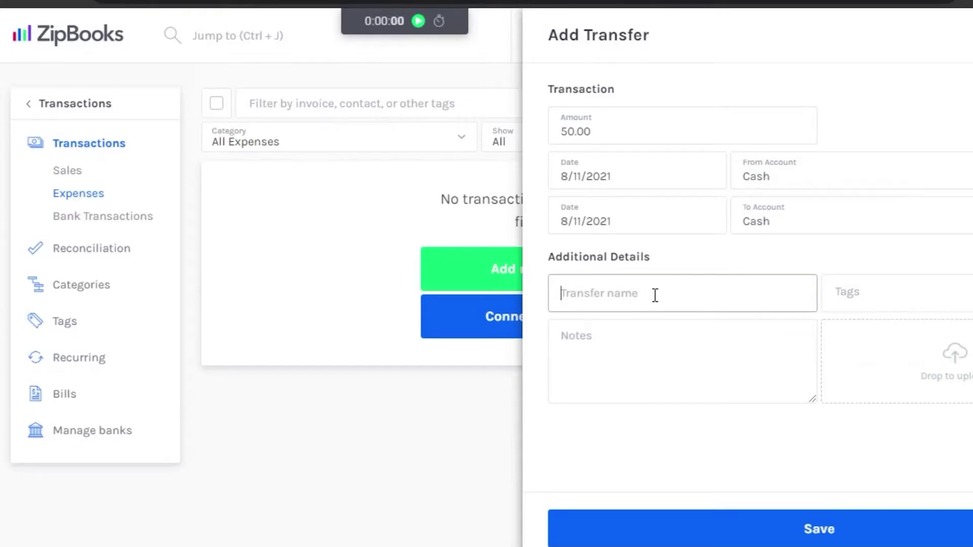
text(transfer)
click(918, 307)
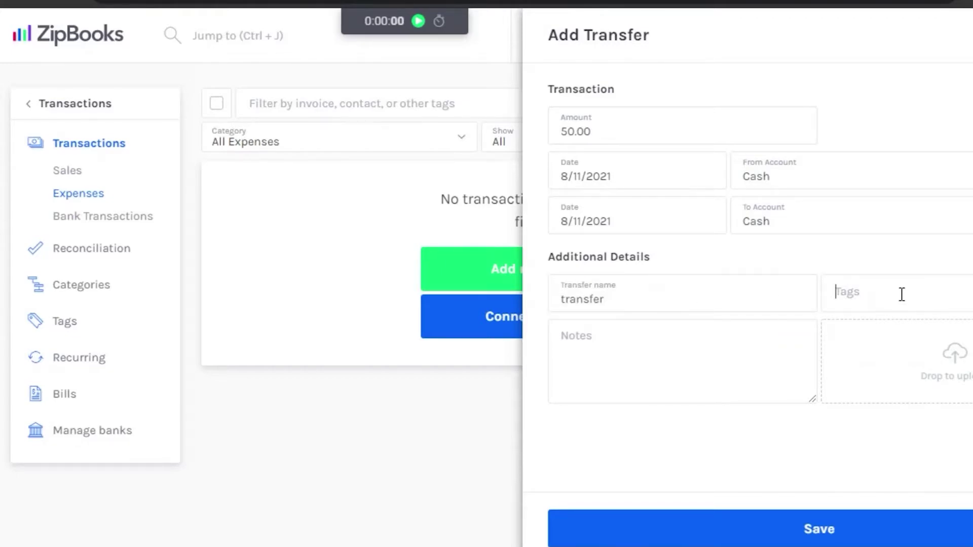
text(book)
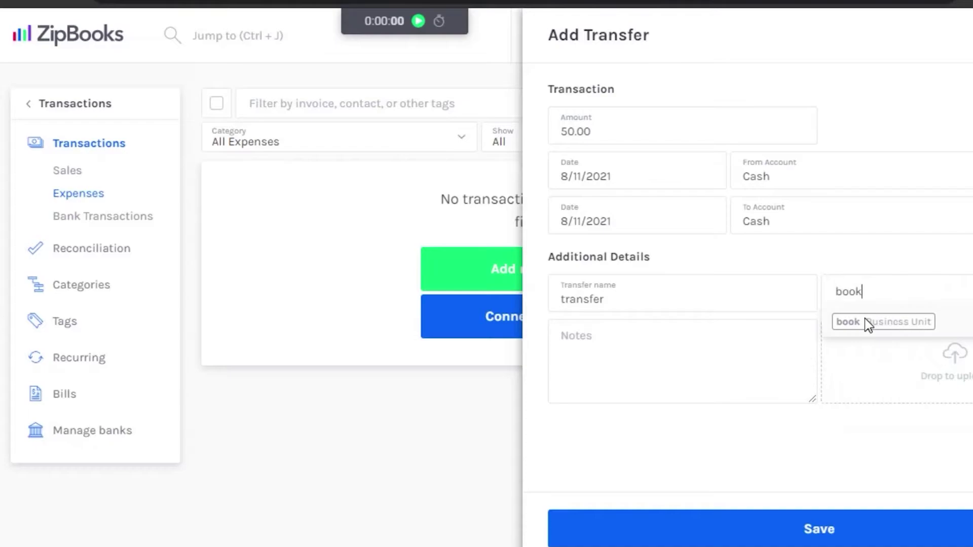
click(864, 320)
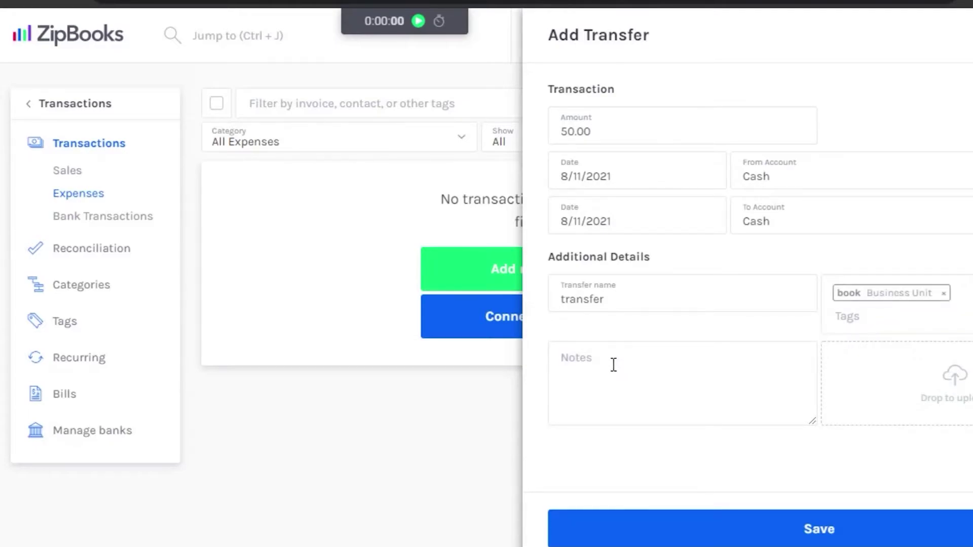
click(817, 535)
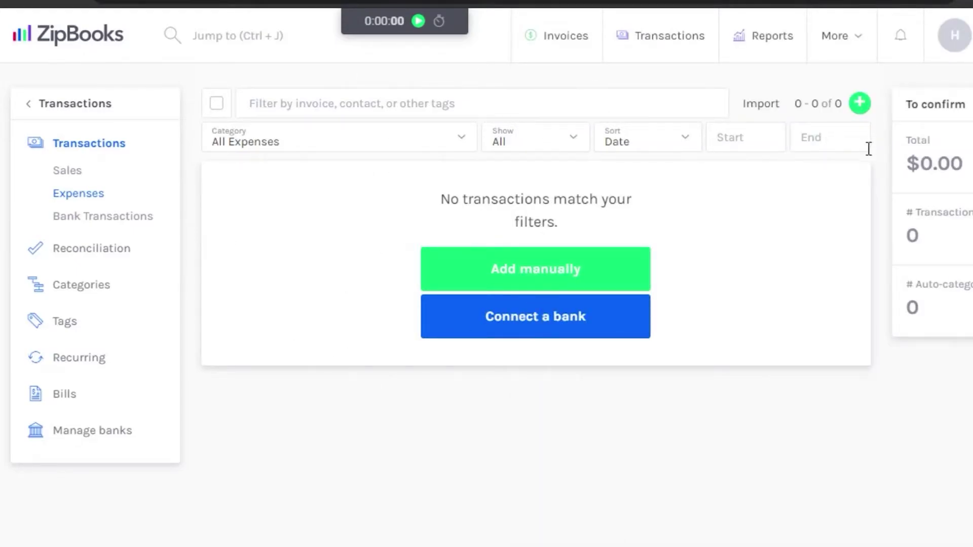
Step: Move from Bank Transactions to Reconciliation and start Connect a bank
click(133, 221)
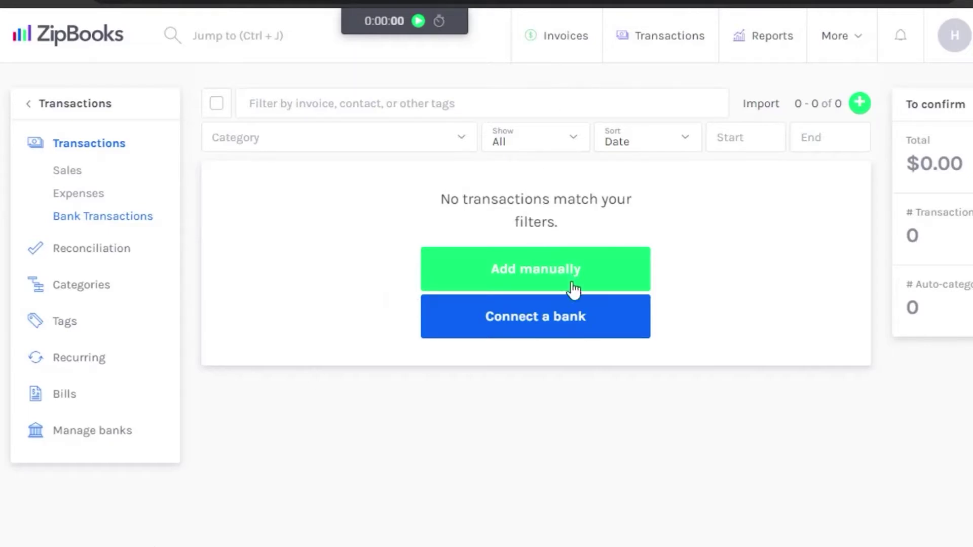
click(861, 104)
click(89, 250)
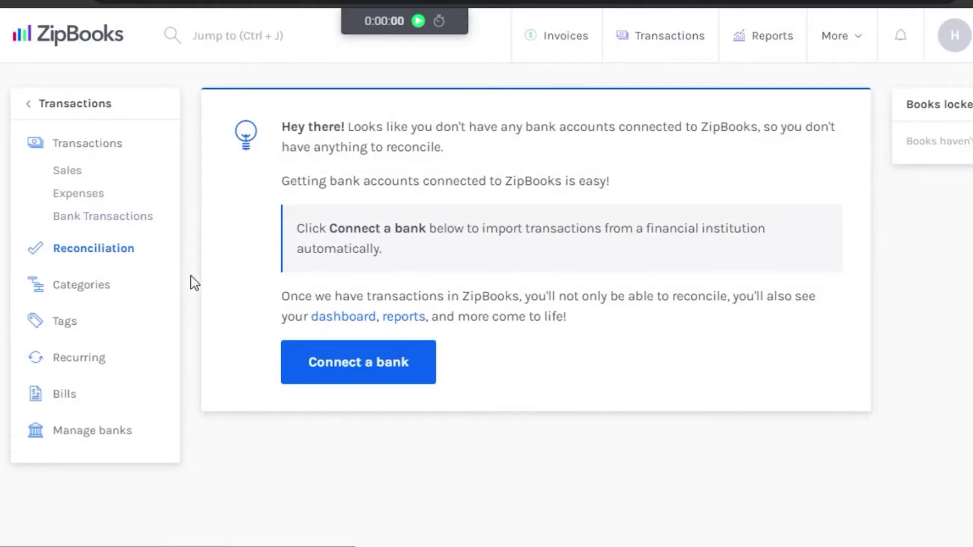
click(390, 366)
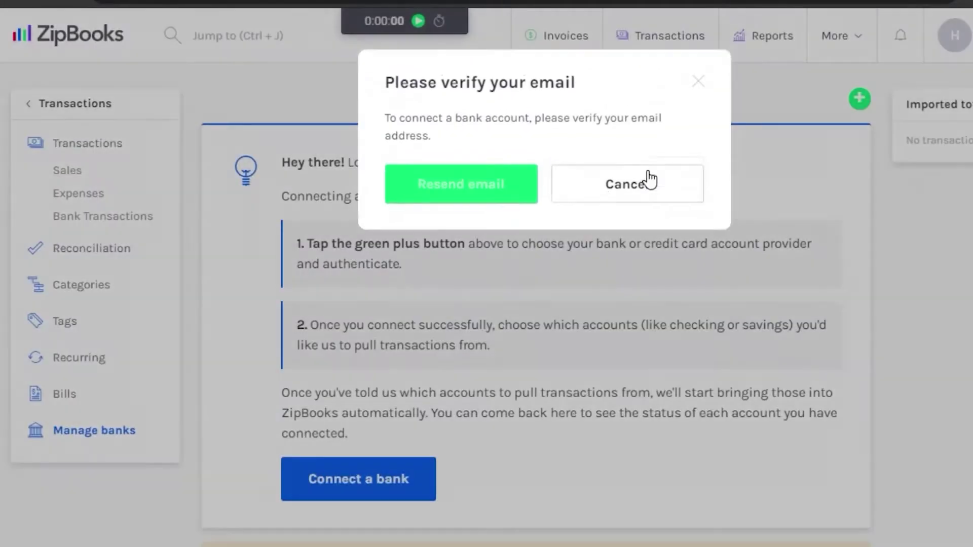
Step: Cancel the verify-email dialog and return via Reconciliation to the Manage banks page
click(648, 172)
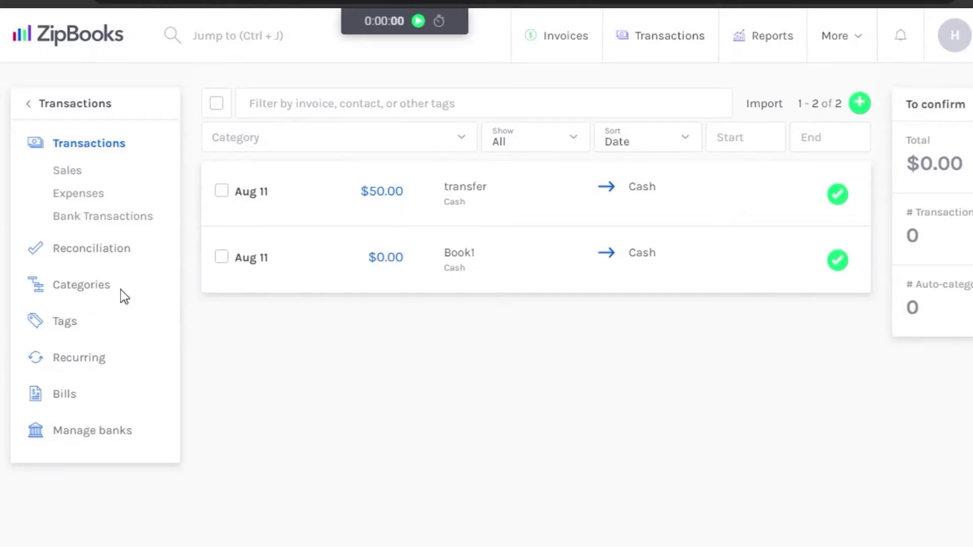
click(90, 257)
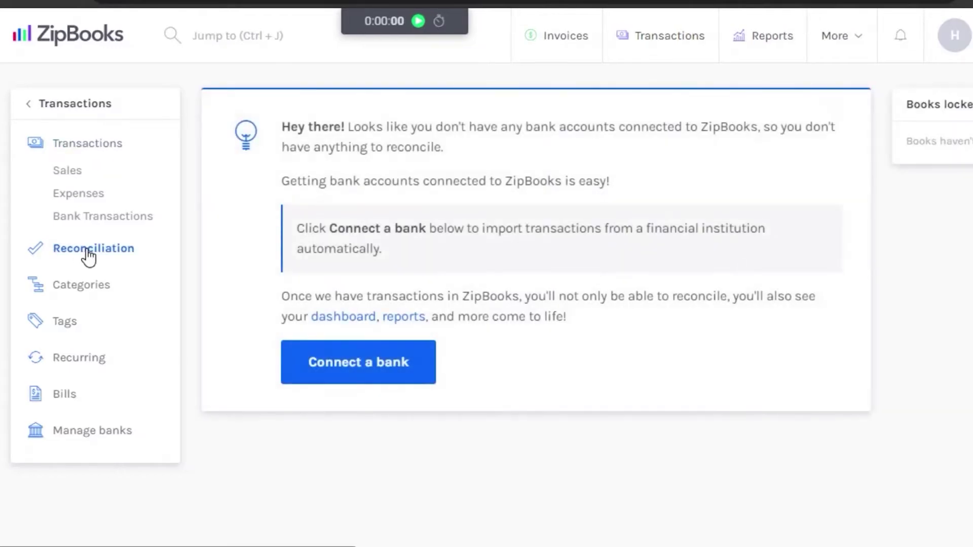
click(354, 360)
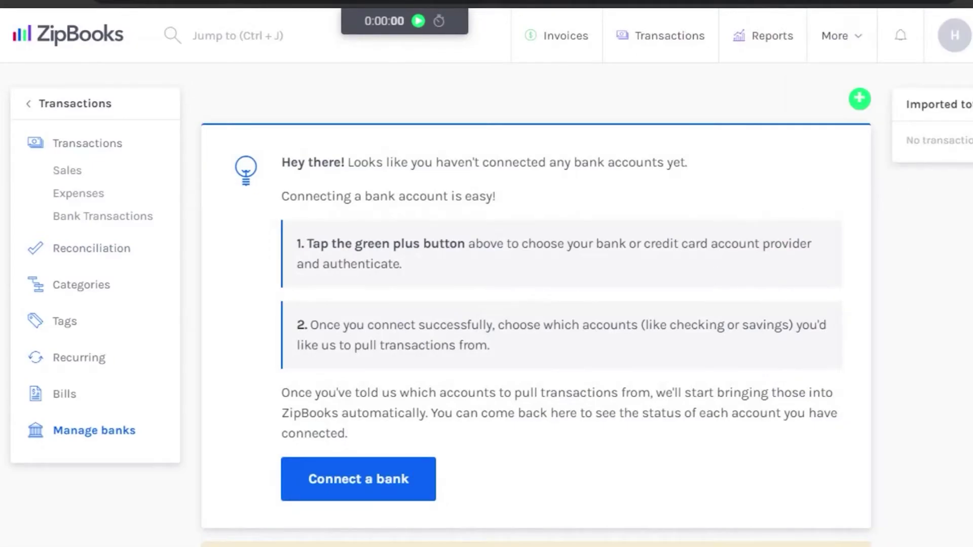
scroll(536, 324, down, 2)
scroll(536, 324, up, 2)
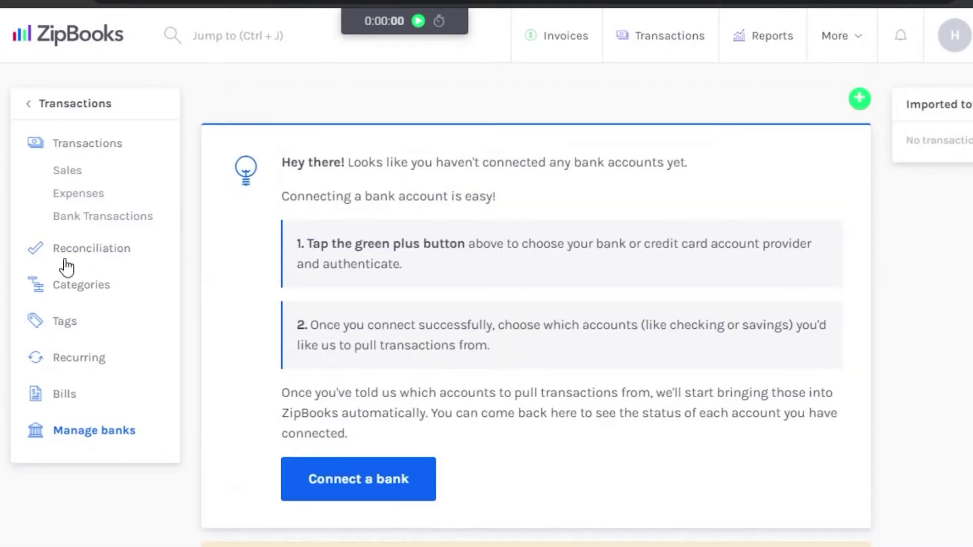
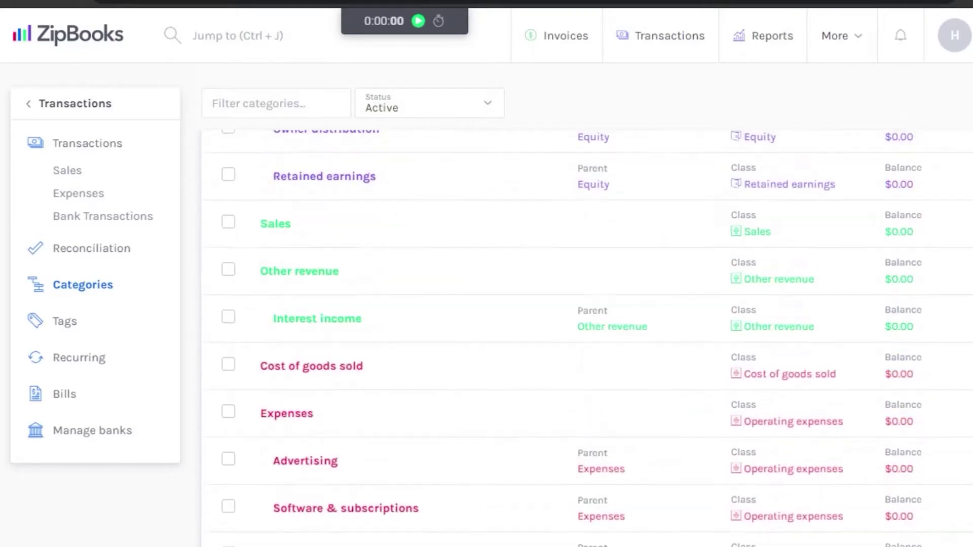
scroll(506, 364, up, 5)
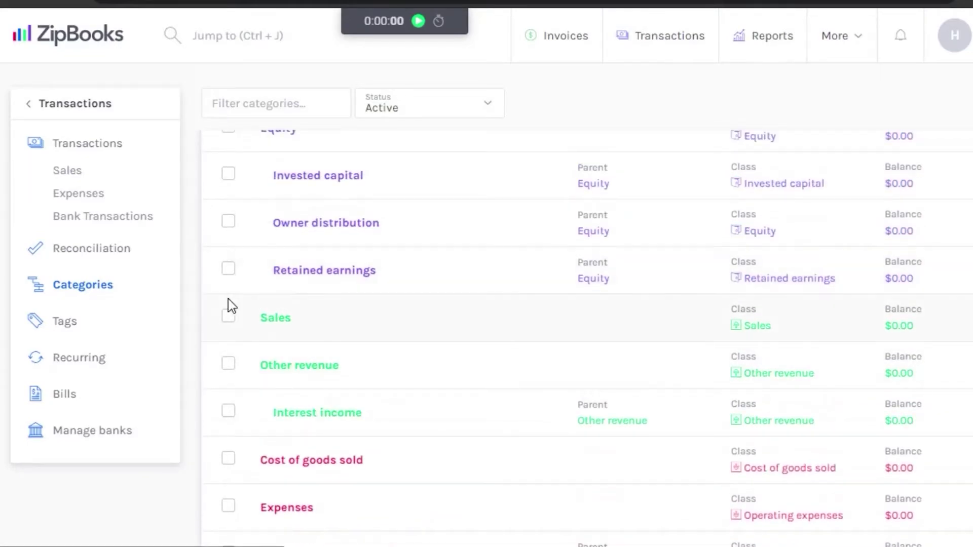
click(229, 316)
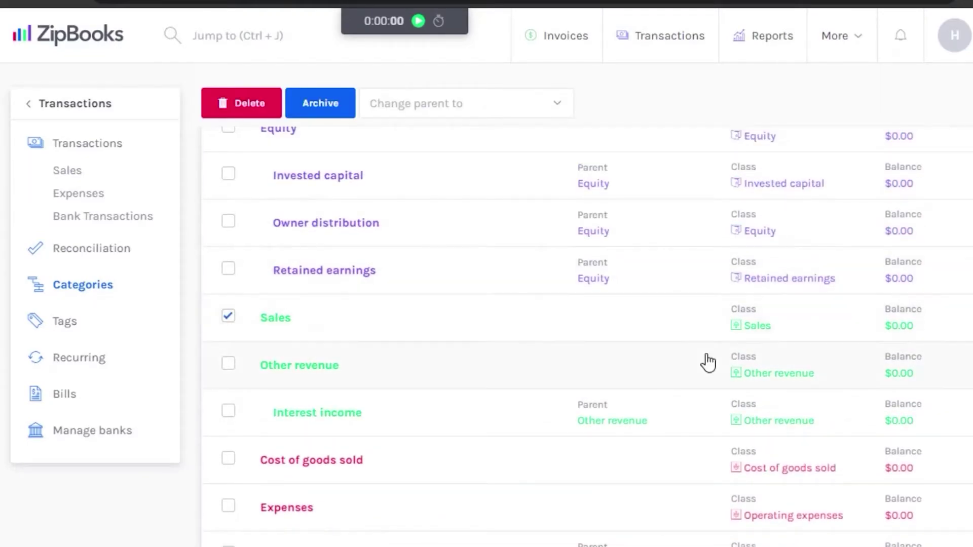
scroll(708, 362, up, 15)
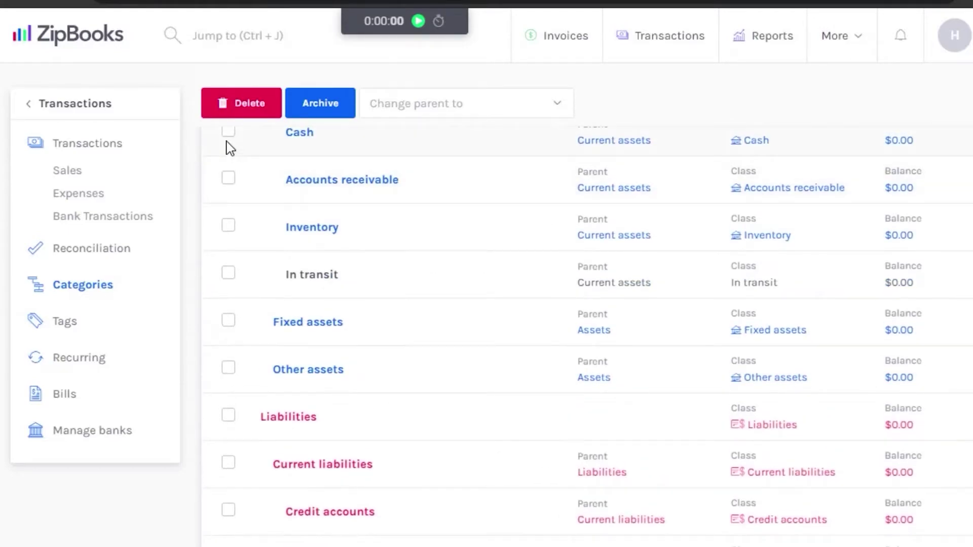
click(228, 131)
click(228, 416)
scroll(314, 394, down, 15)
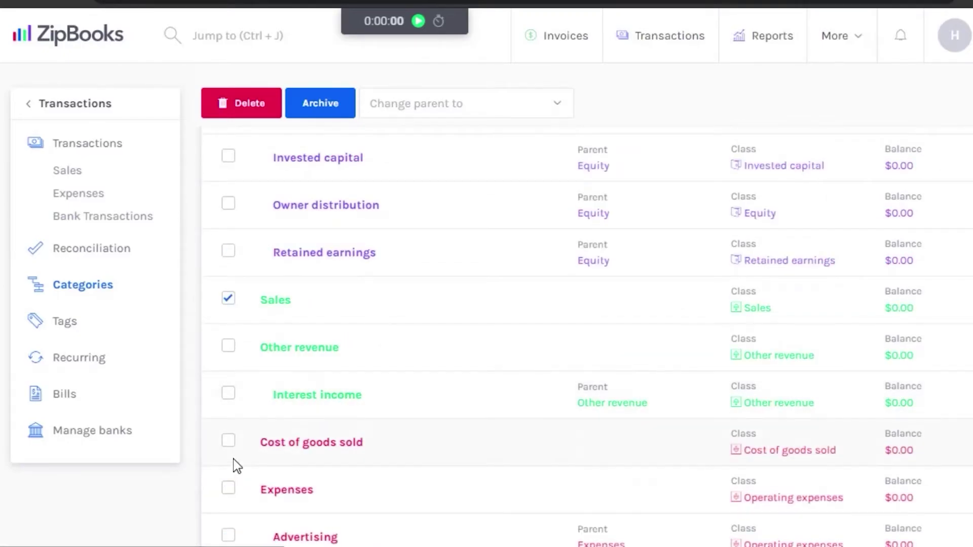
click(228, 488)
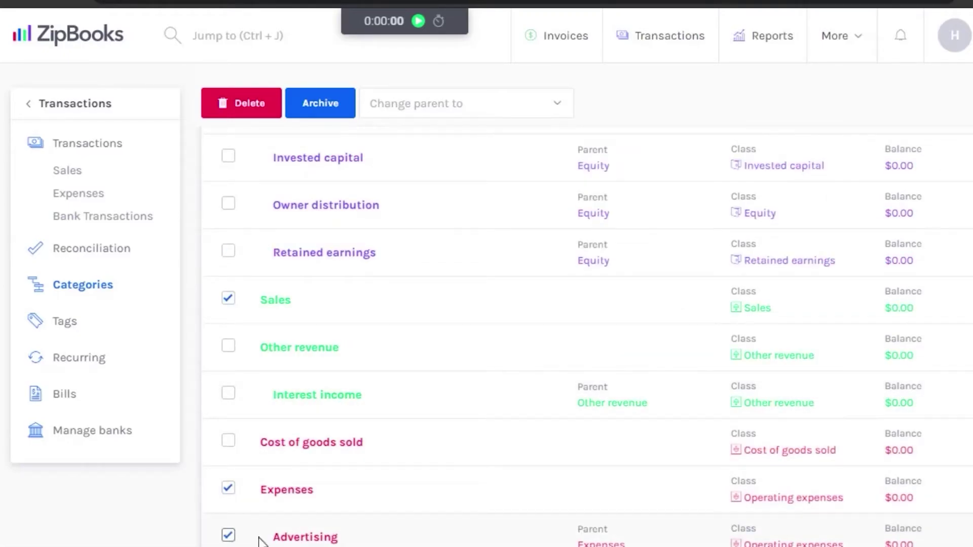
scroll(261, 537, down, 3)
scroll(261, 538, up, 8)
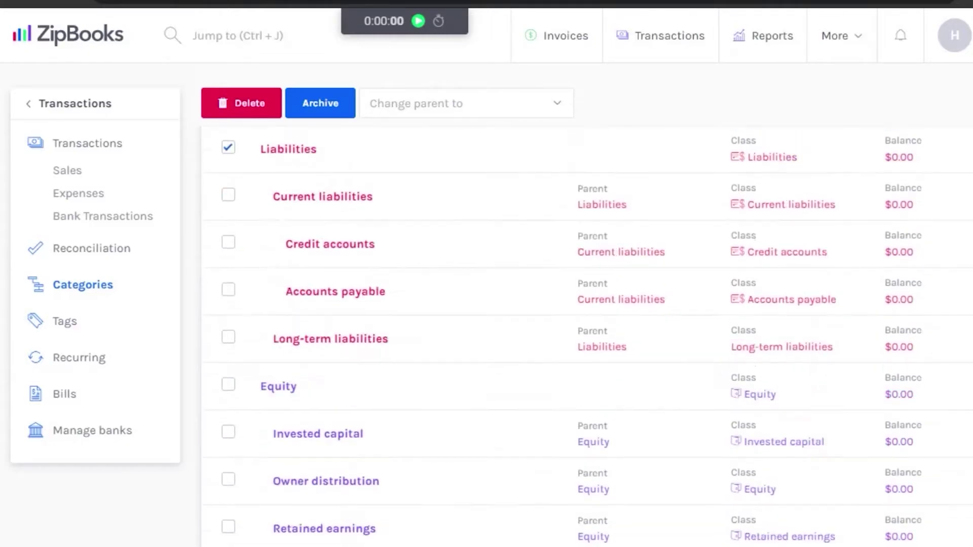
scroll(234, 454, down, 8)
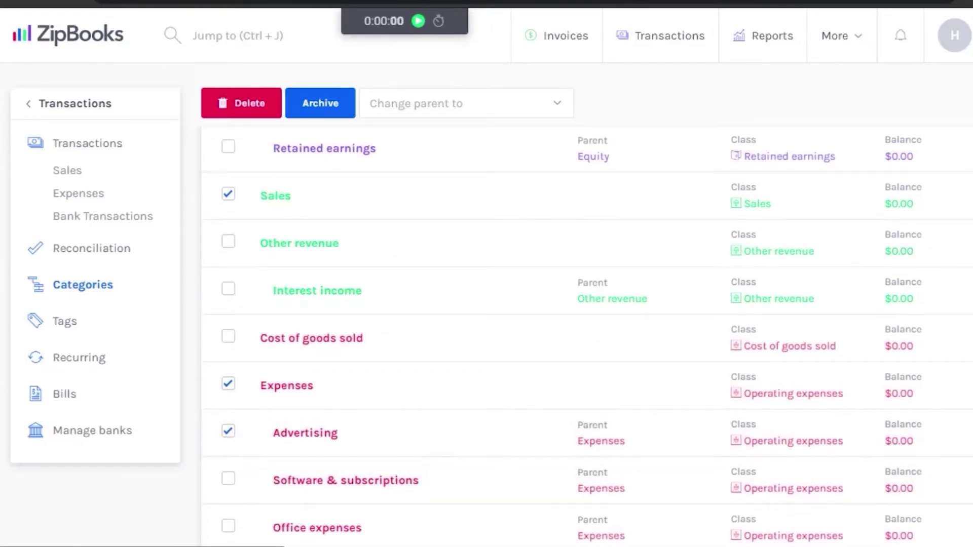
scroll(588, 334, up, 10)
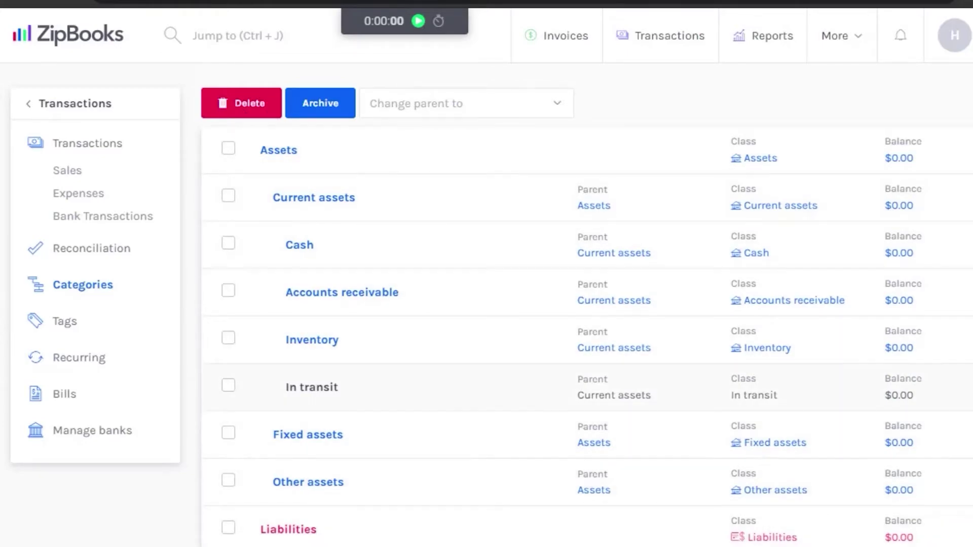
scroll(232, 537, down, 10)
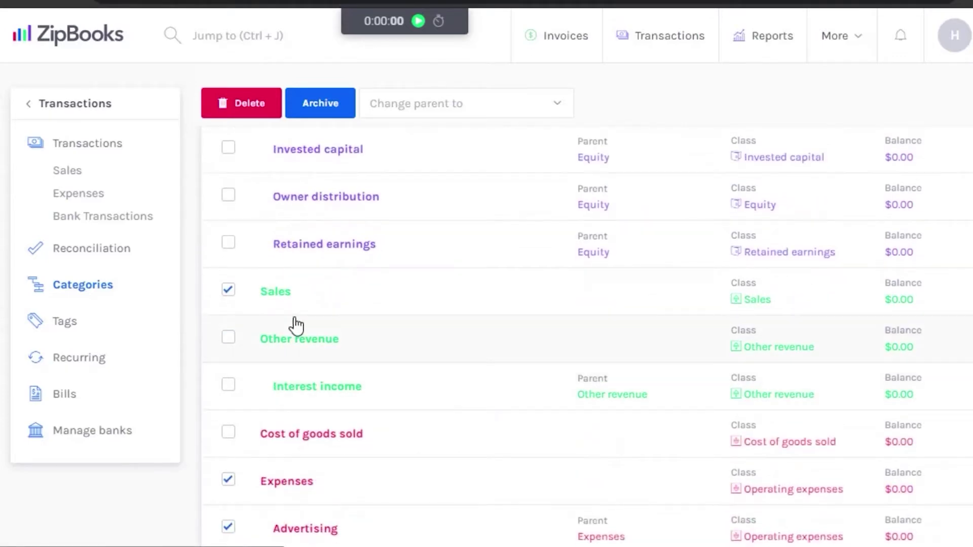
click(231, 291)
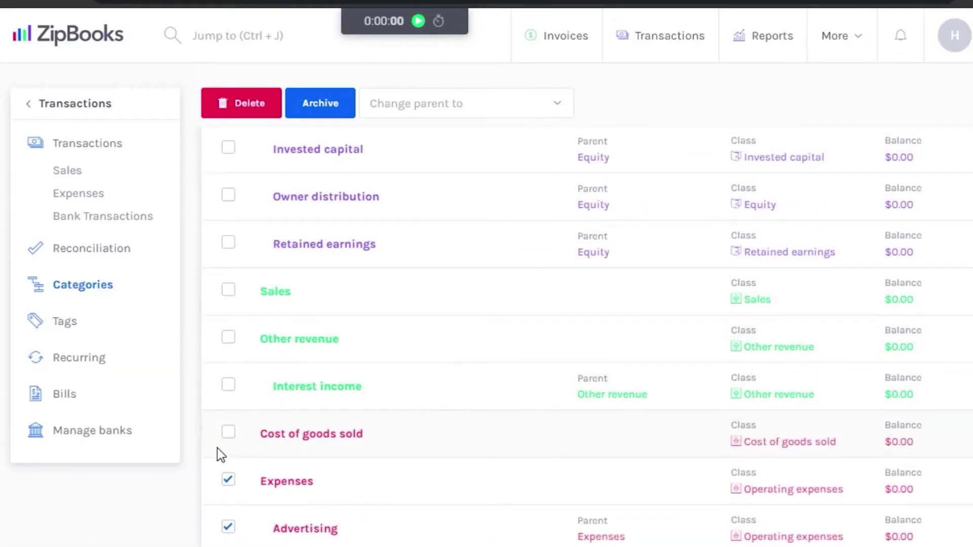
click(228, 480)
scroll(864, 521, up, 2)
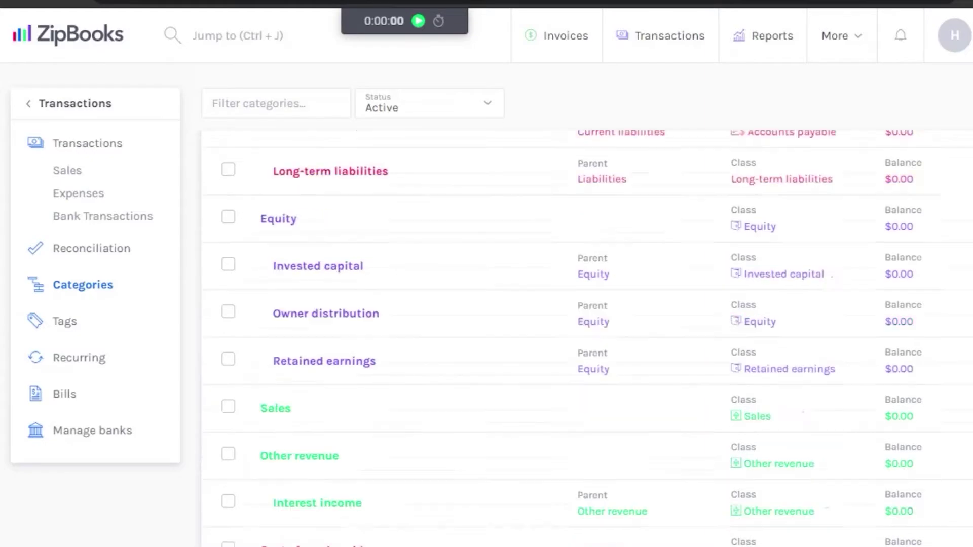
scroll(587, 338, up, 6)
scroll(586, 338, down, 8)
scroll(587, 337, up, 8)
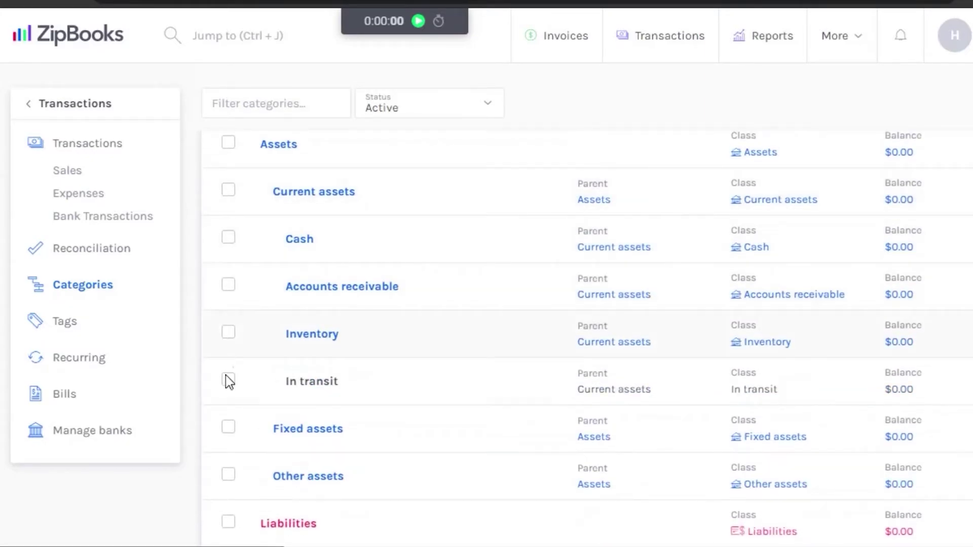
click(228, 285)
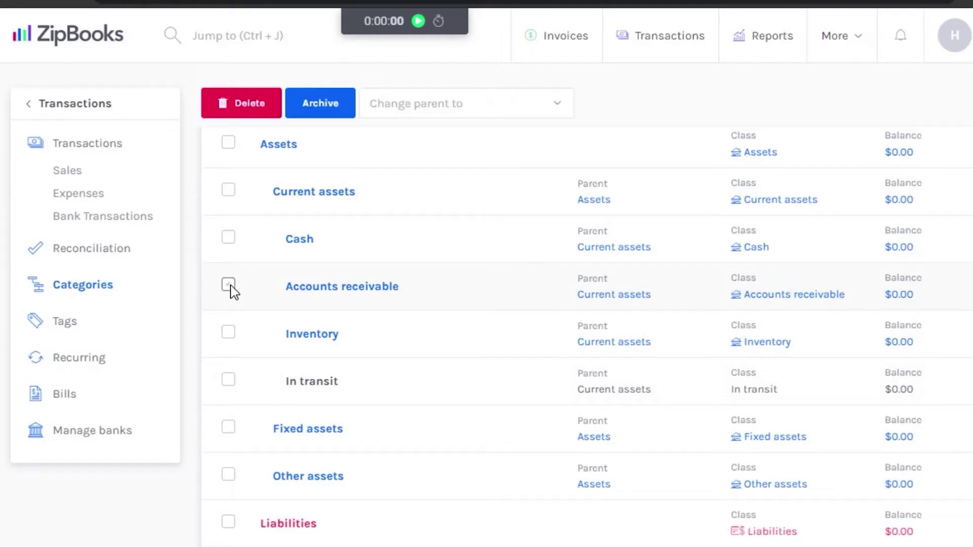
click(258, 104)
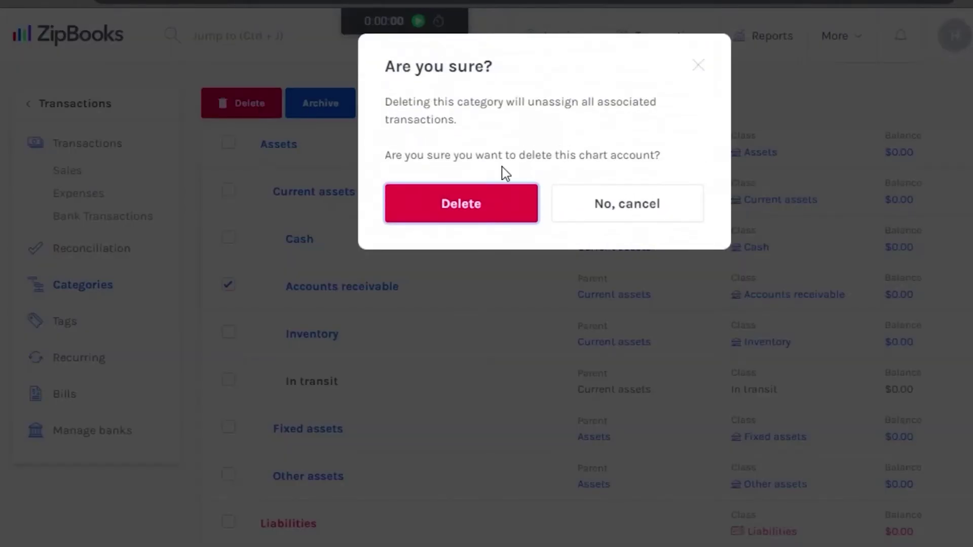
click(493, 209)
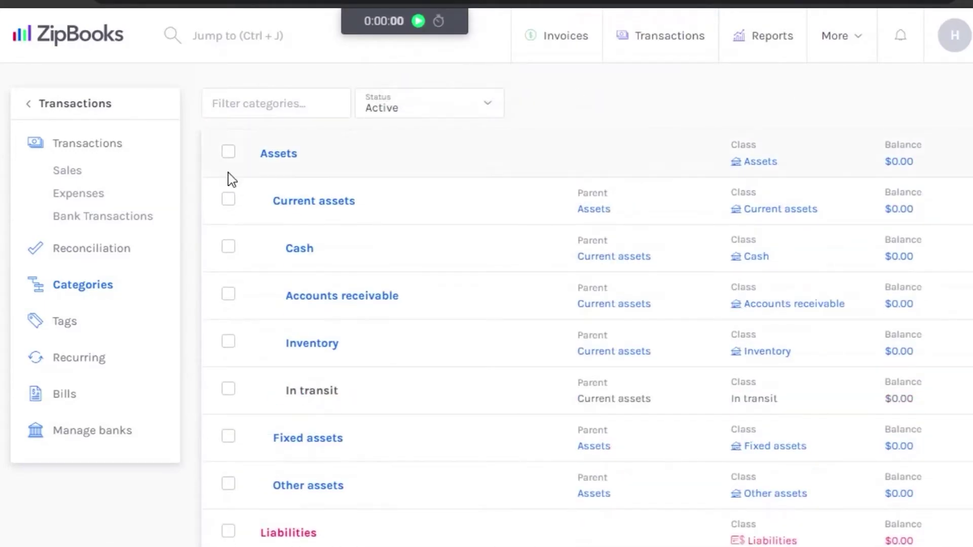
Step: Create a new tag named Video with type Business Unit
click(62, 324)
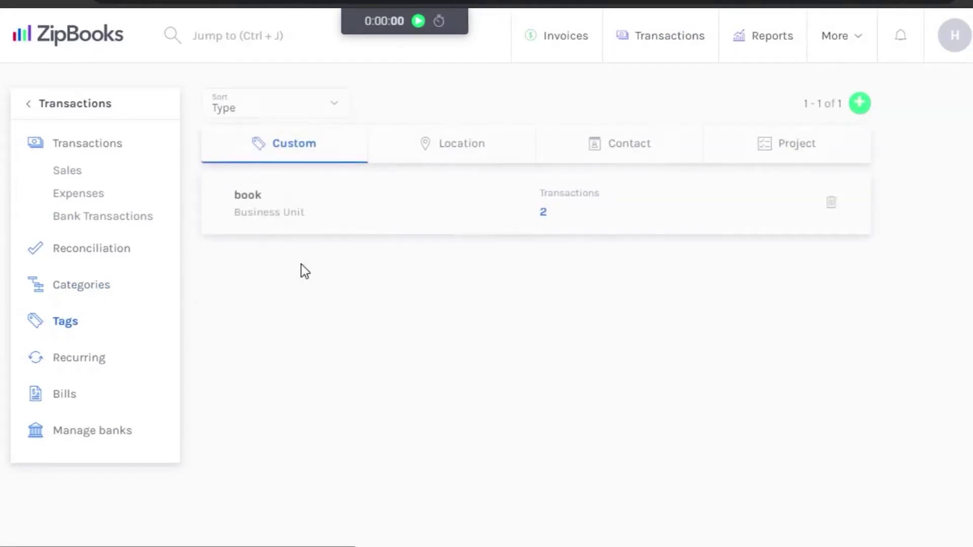
click(859, 107)
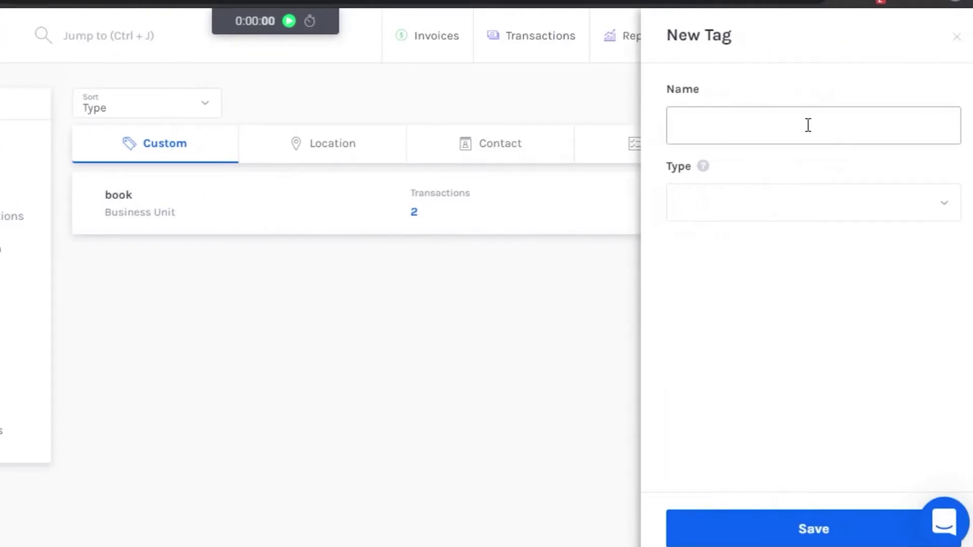
click(798, 205)
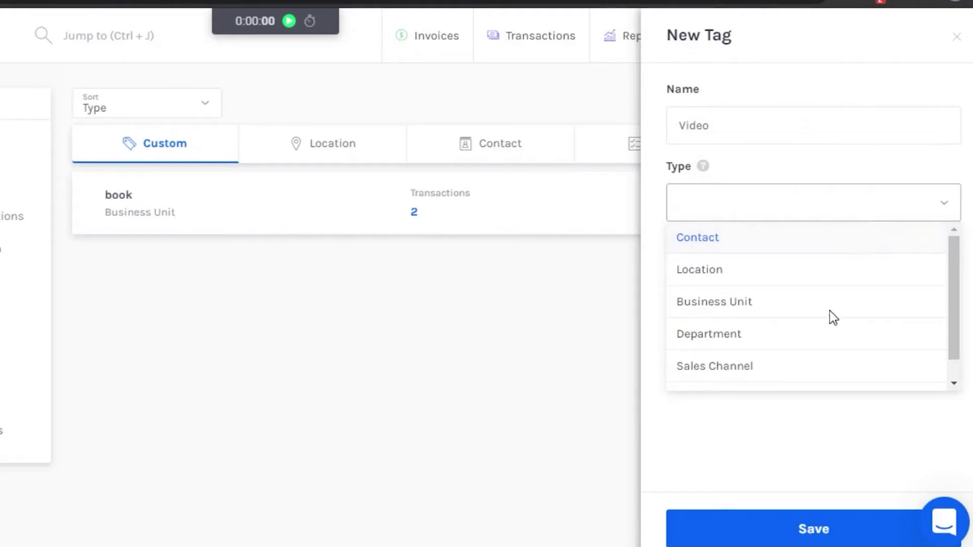
click(799, 301)
click(837, 525)
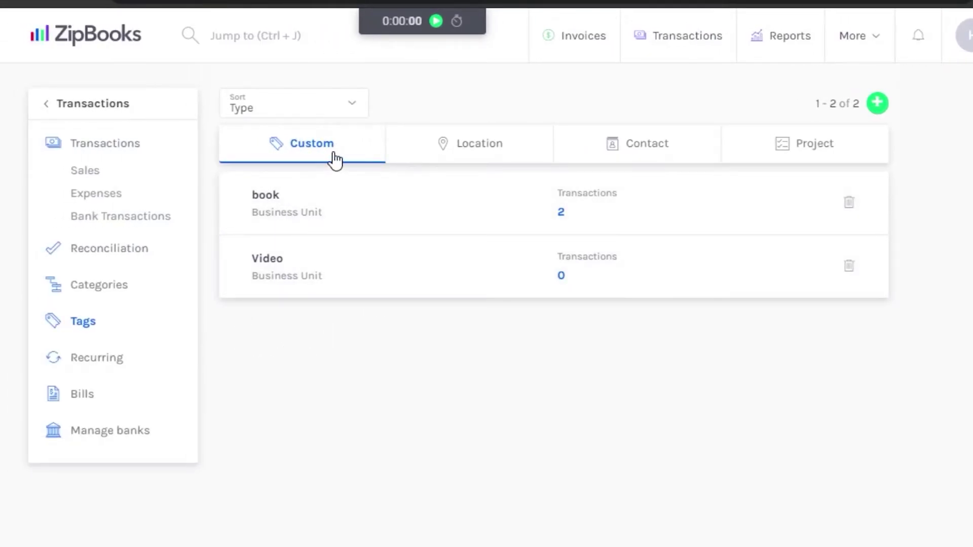
Step: Browse the Location, Contact and Project tag lists
click(476, 146)
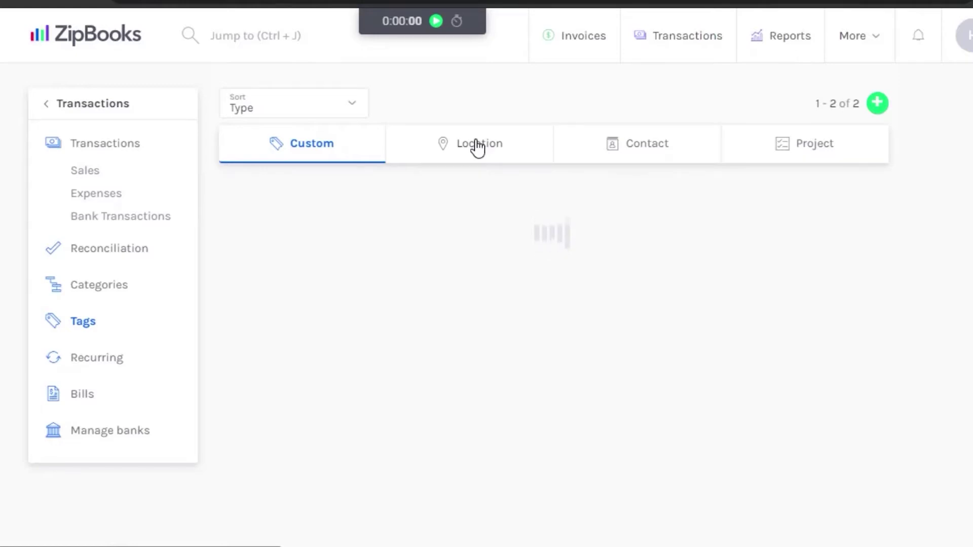
click(651, 153)
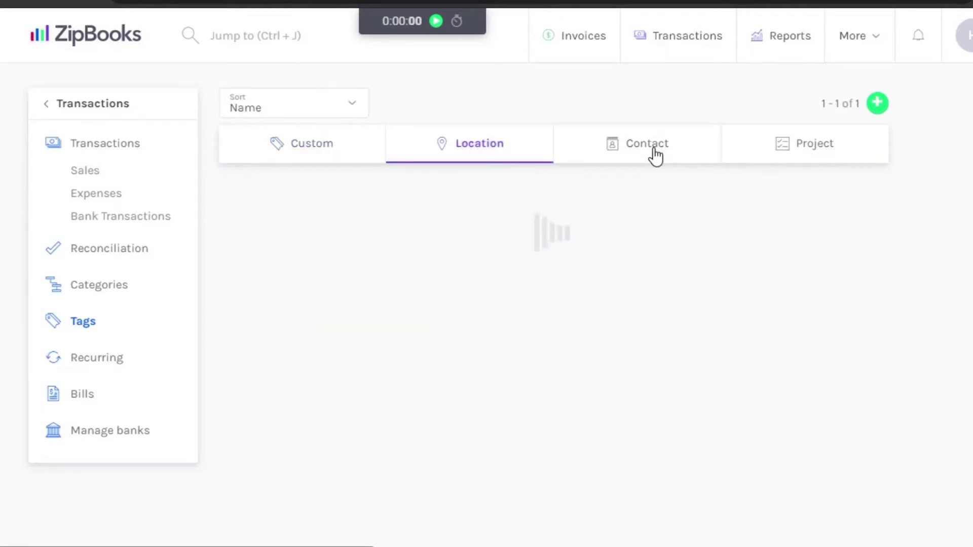
click(789, 153)
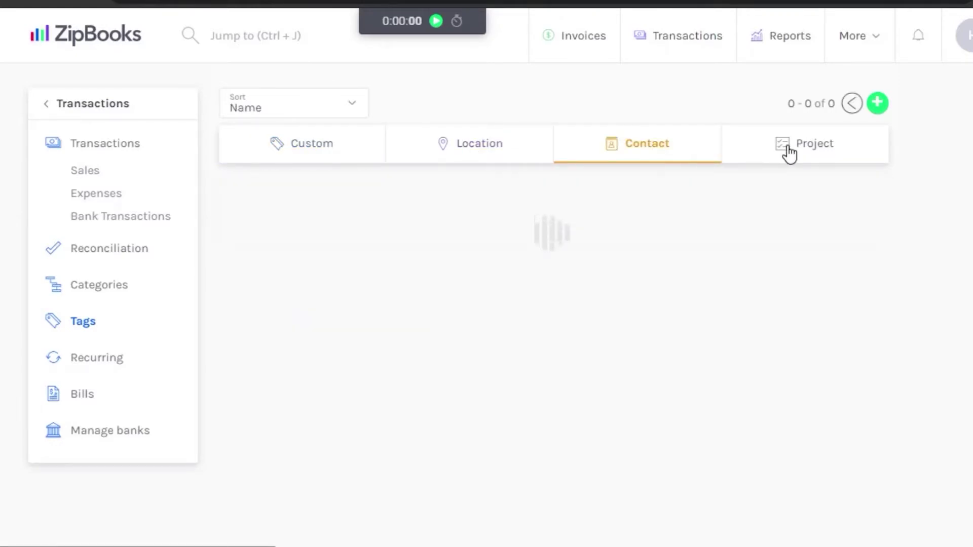
Step: On Recurring, start a recurring transaction with max 10 occurrences, then discard the draft
click(86, 360)
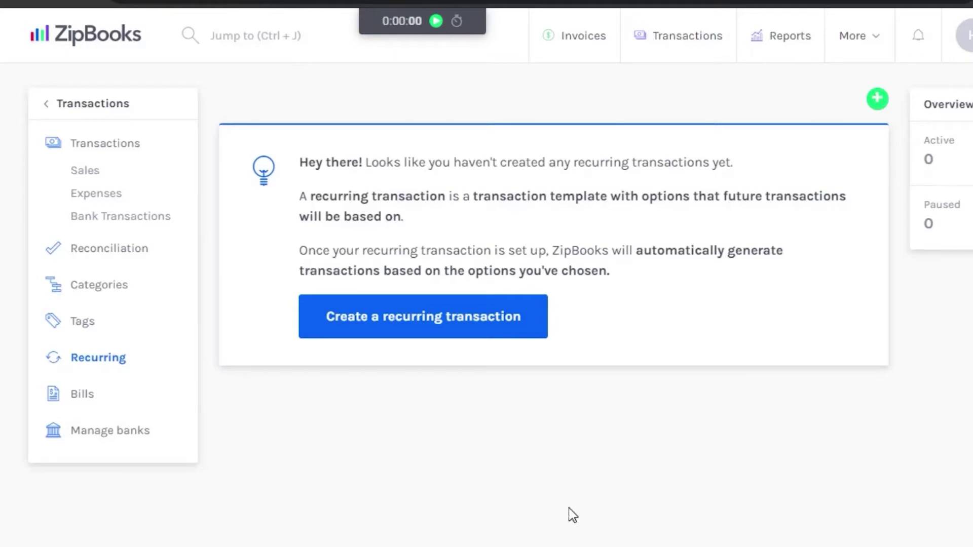
click(484, 326)
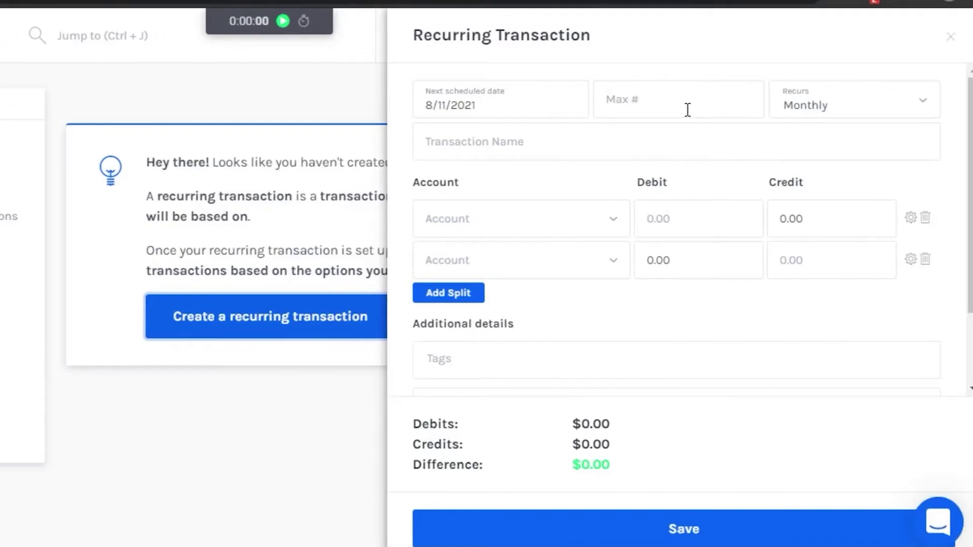
click(841, 109)
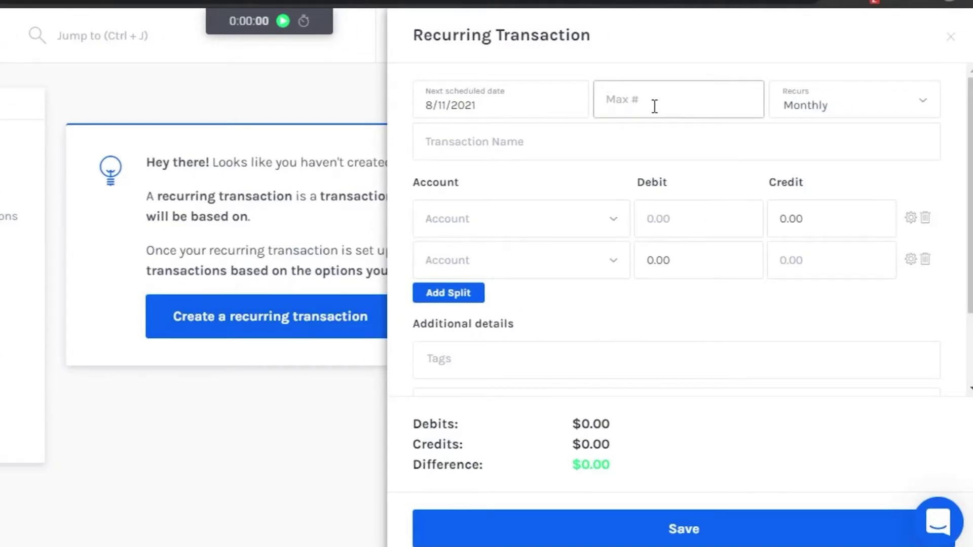
text(10)
click(885, 100)
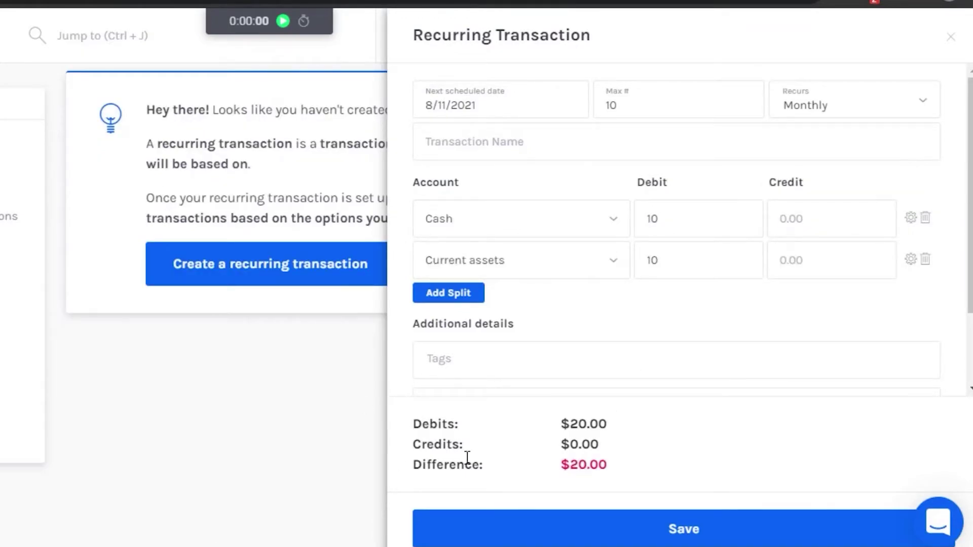
click(951, 38)
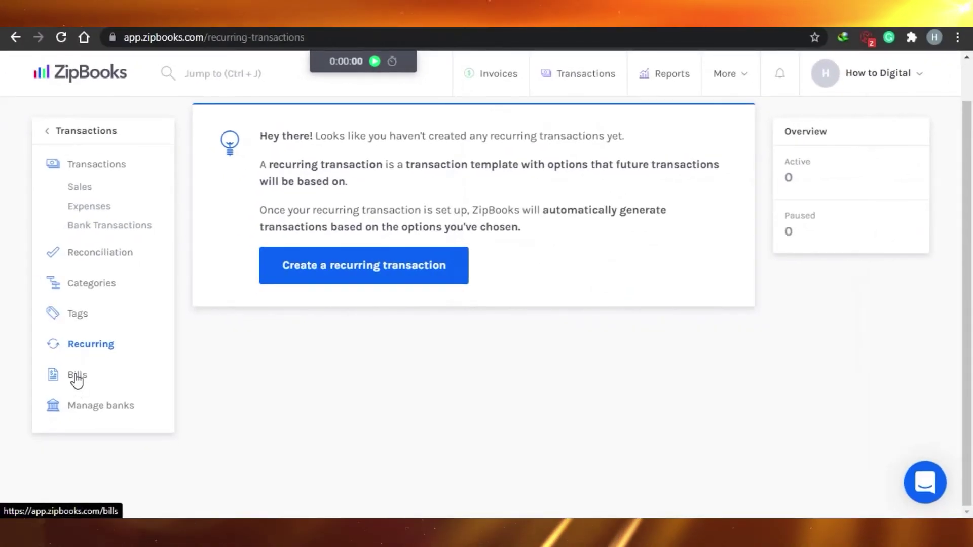
Step: Go to Bills and start a new blank bill, scrolling through its form
click(77, 377)
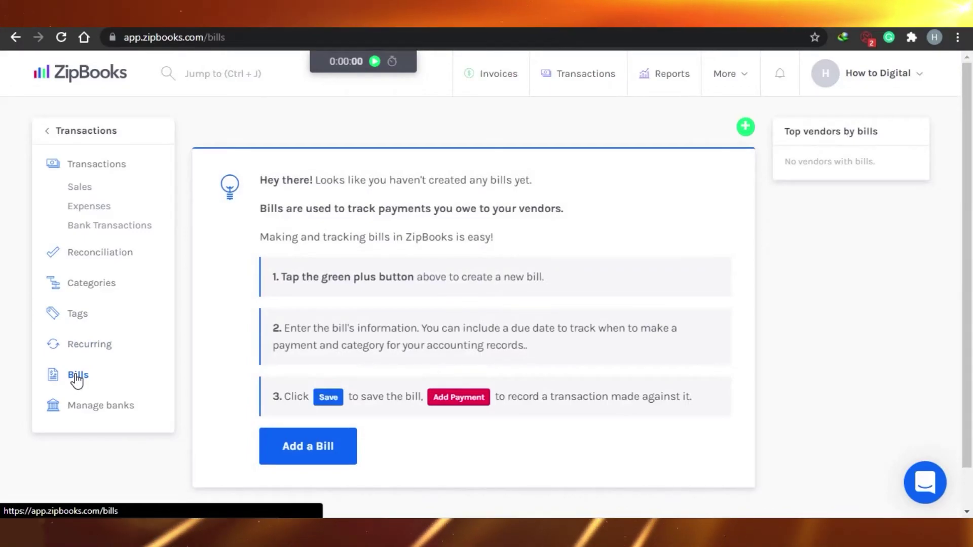
scroll(491, 361, down, 1)
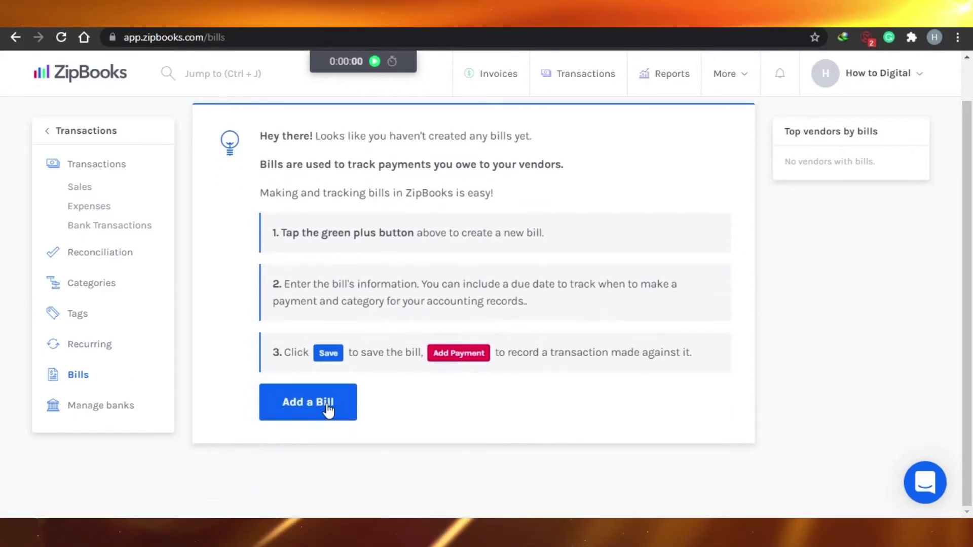
scroll(557, 254, up, 1)
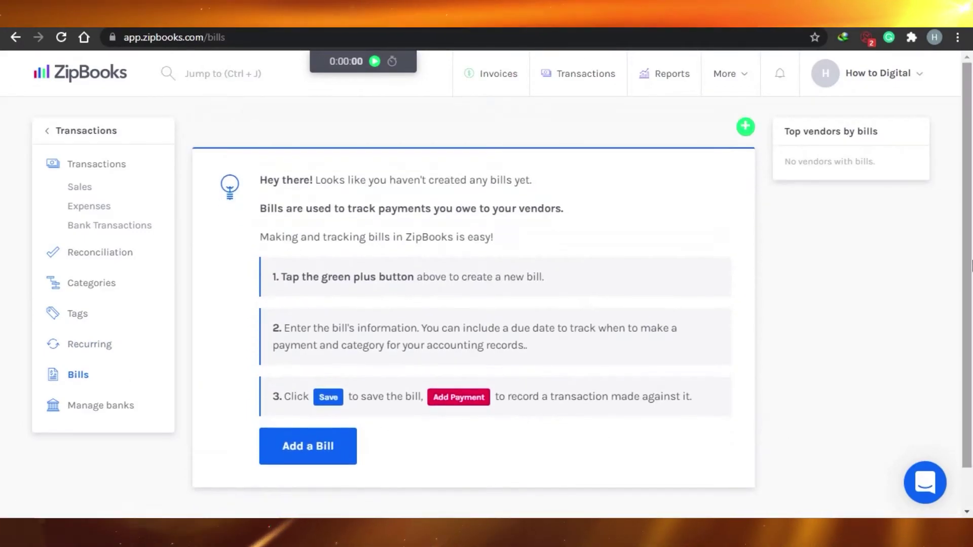
click(746, 128)
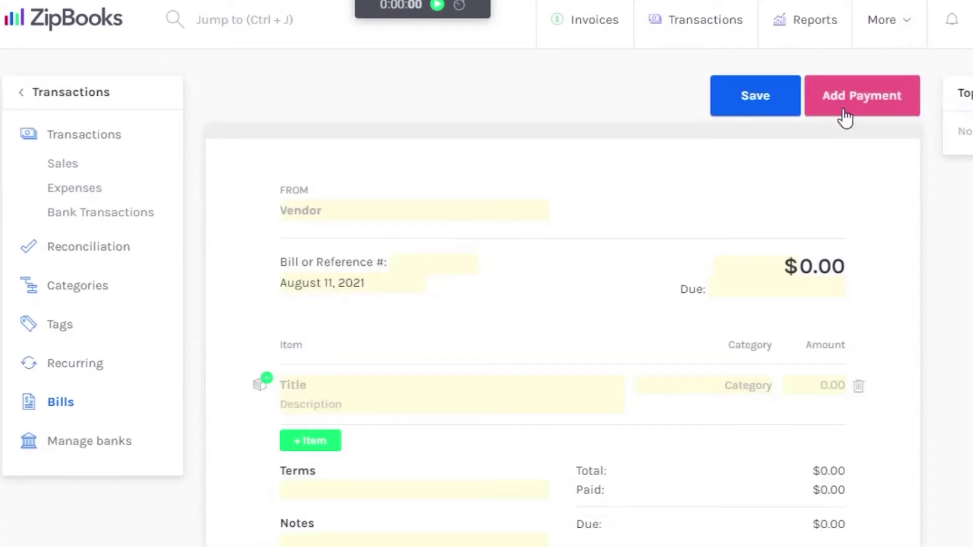
scroll(562, 294, down, 3)
scroll(562, 294, up, 3)
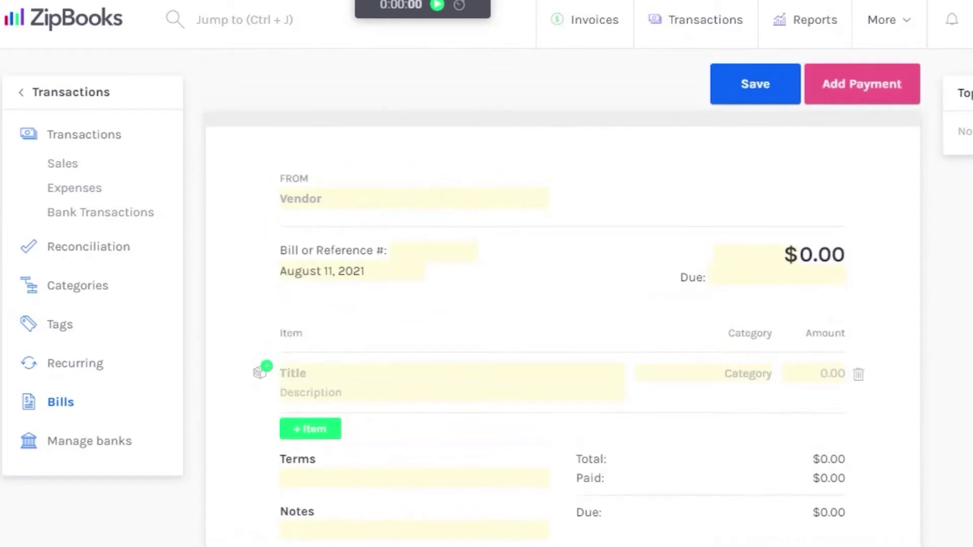
scroll(563, 294, down, 2)
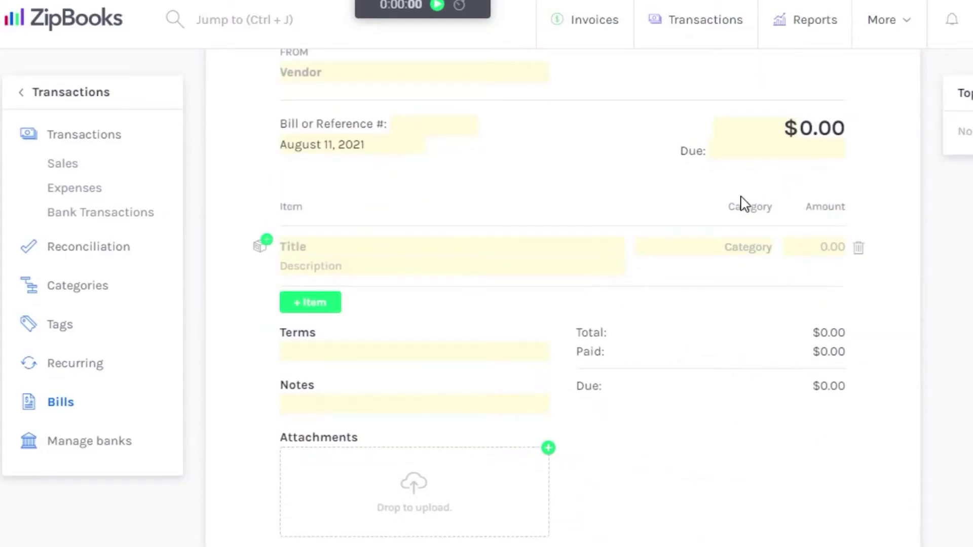
scroll(562, 294, up, 2)
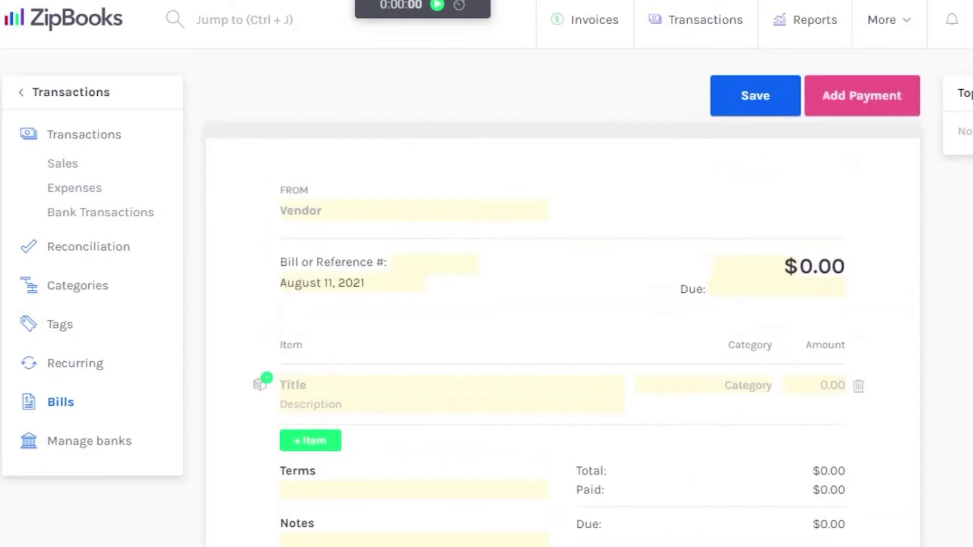
scroll(761, 201, down, 2)
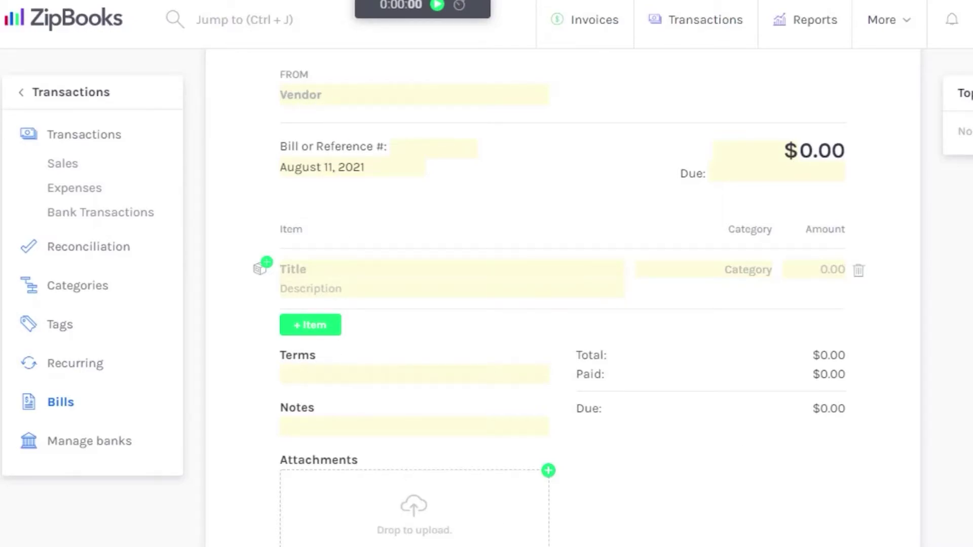
scroll(882, 243, down, 1)
scroll(881, 244, up, 3)
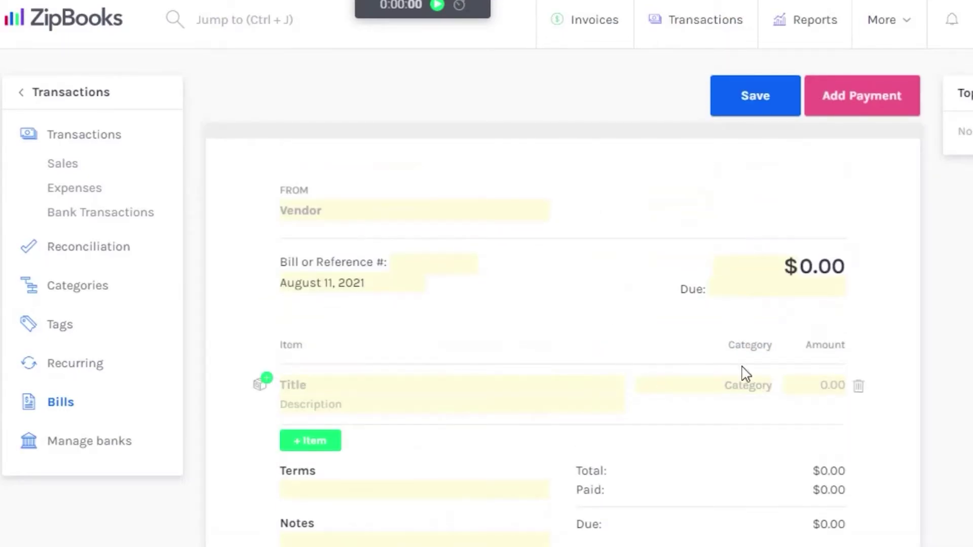
Step: Try saving the blank bill, which fails for missing contact and number, then go to Manage banks
click(765, 107)
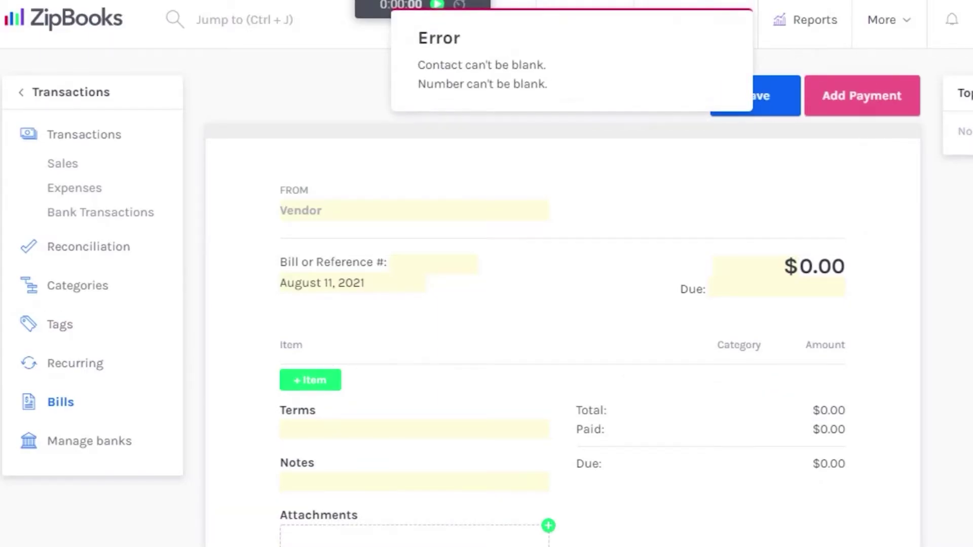
scroll(563, 304, down, 3)
scroll(410, 527, up, 2)
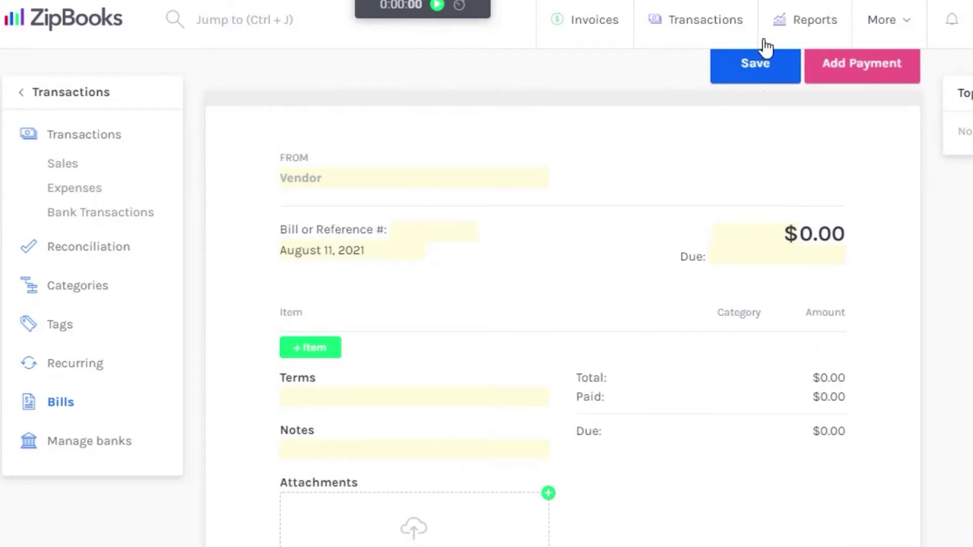
click(121, 450)
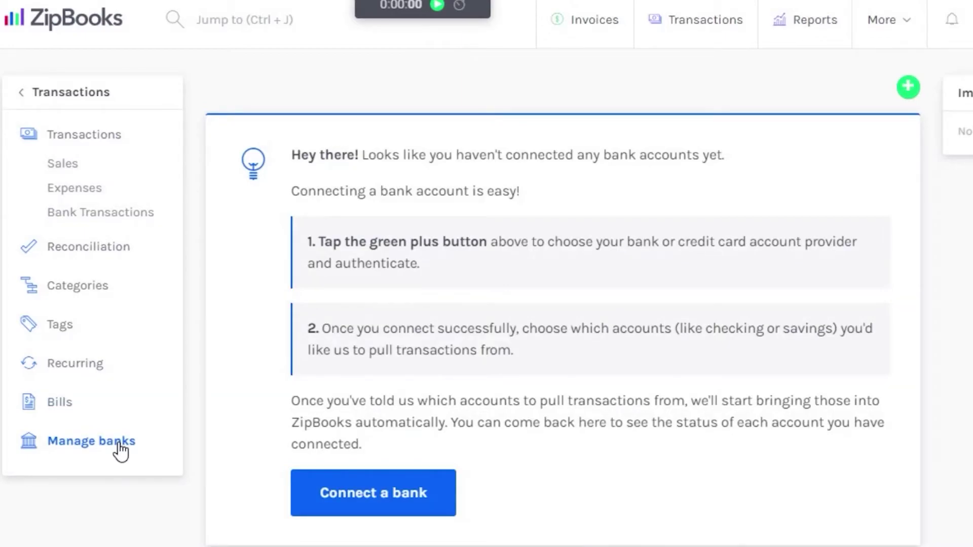
Step: Open the More mega-menu from the top bar of the Manage banks page
scroll(563, 304, down, 2)
scroll(563, 304, up, 2)
click(902, 30)
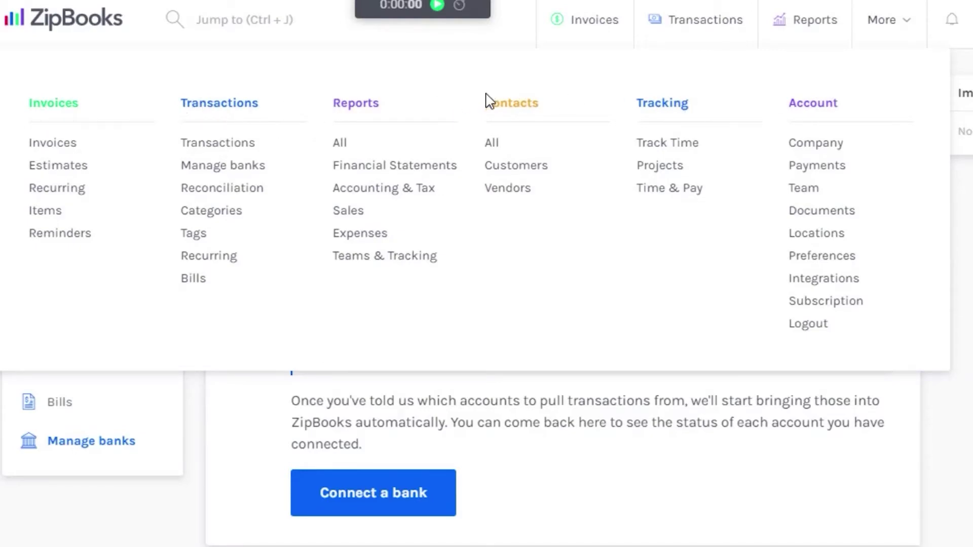
Step: Add a contact for How to Digital, autofilling address and phone, with country USA
click(492, 146)
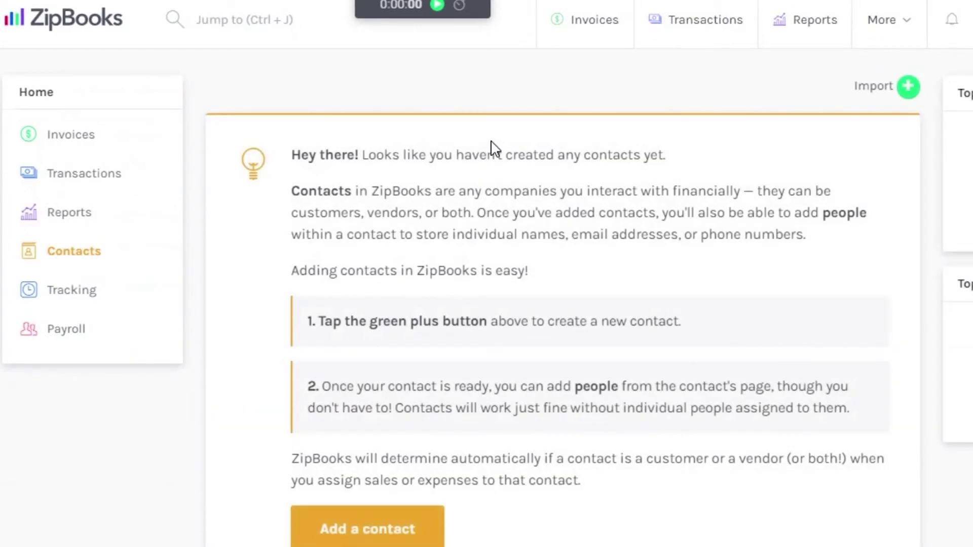
click(908, 87)
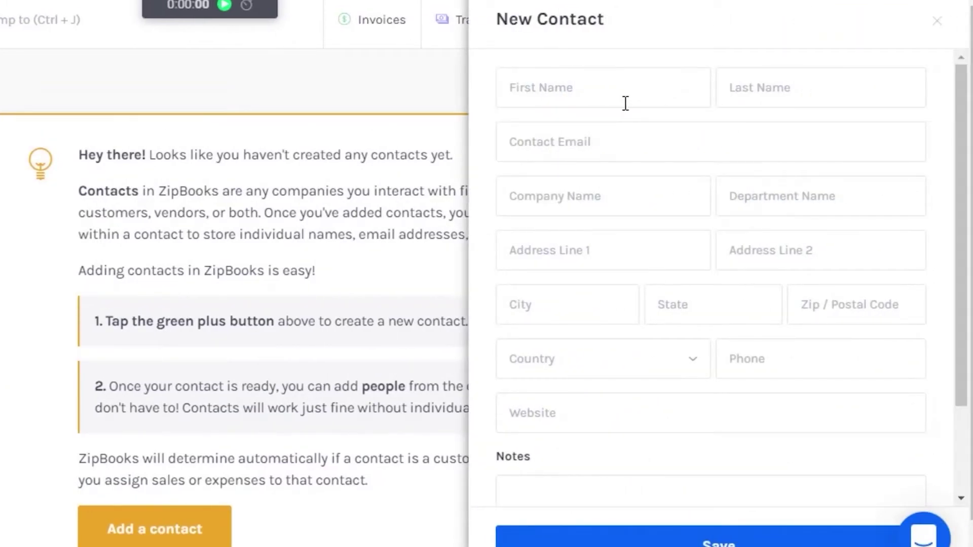
click(625, 100)
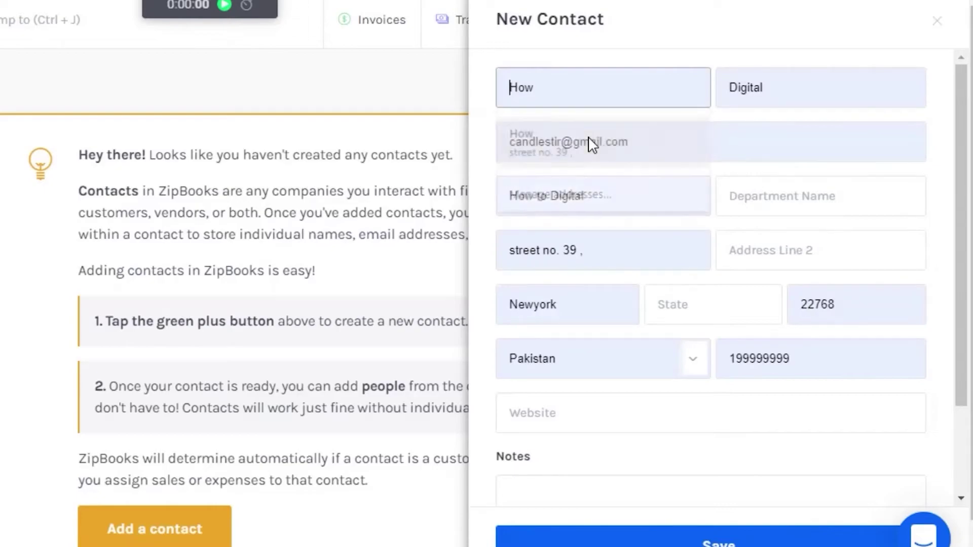
click(586, 146)
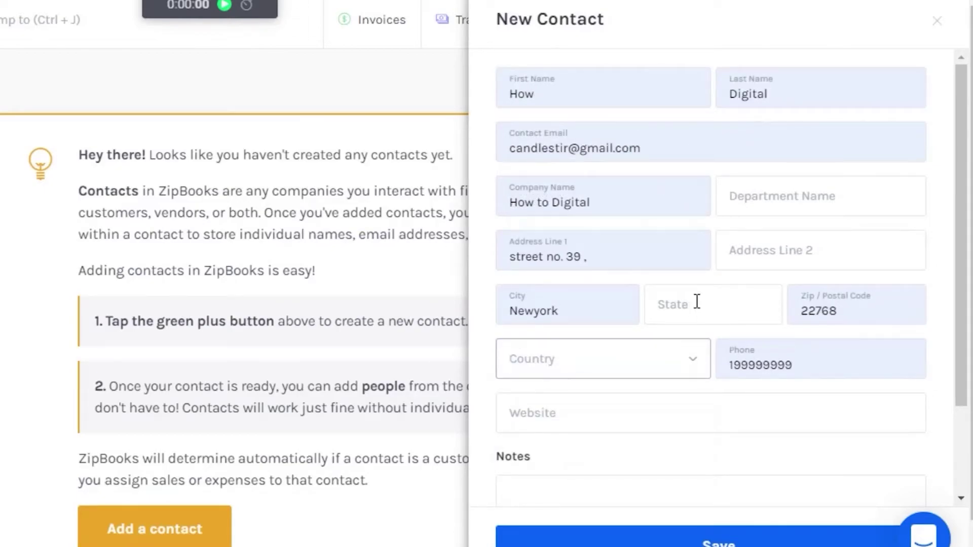
click(693, 360)
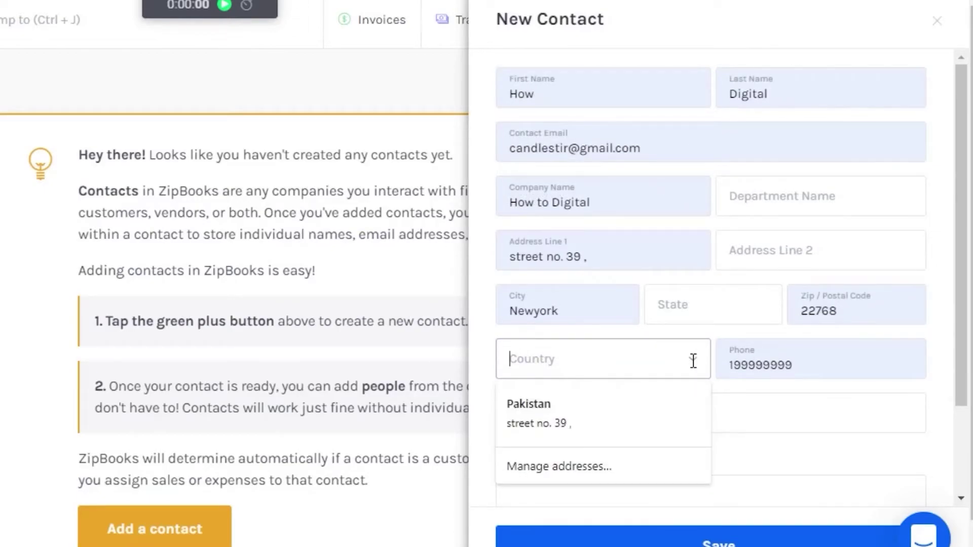
click(568, 417)
scroll(598, 307, down, 2)
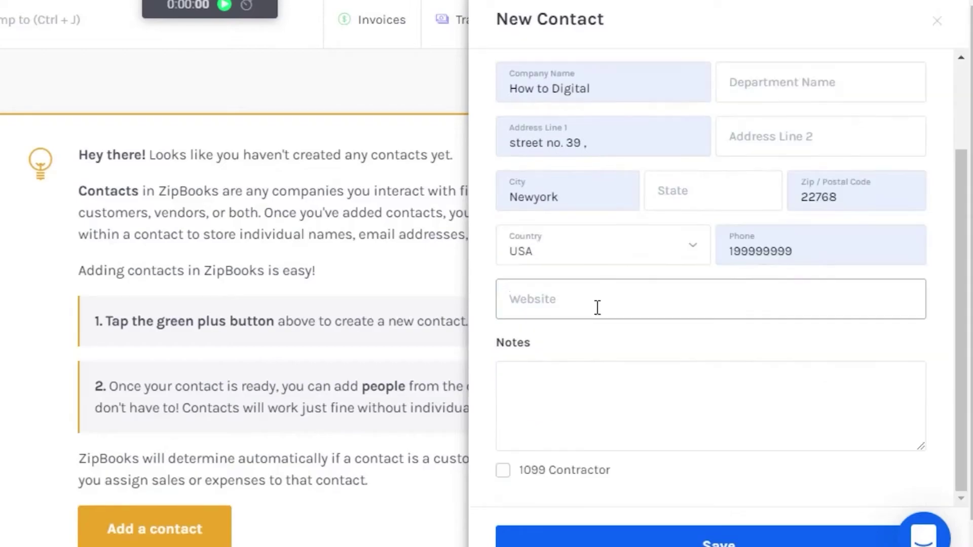
click(707, 544)
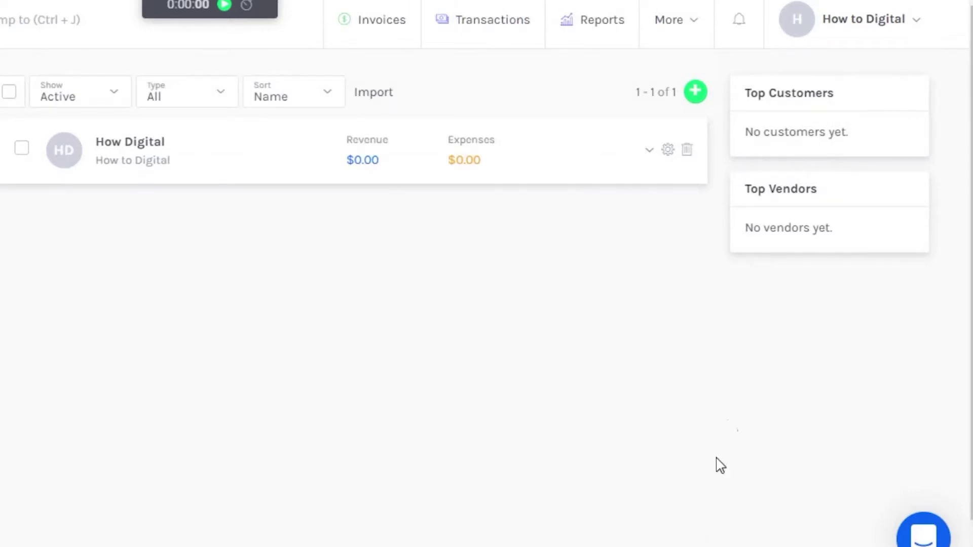
Step: Open another new contact form, close it unsaved, and reopen the More menu
click(694, 92)
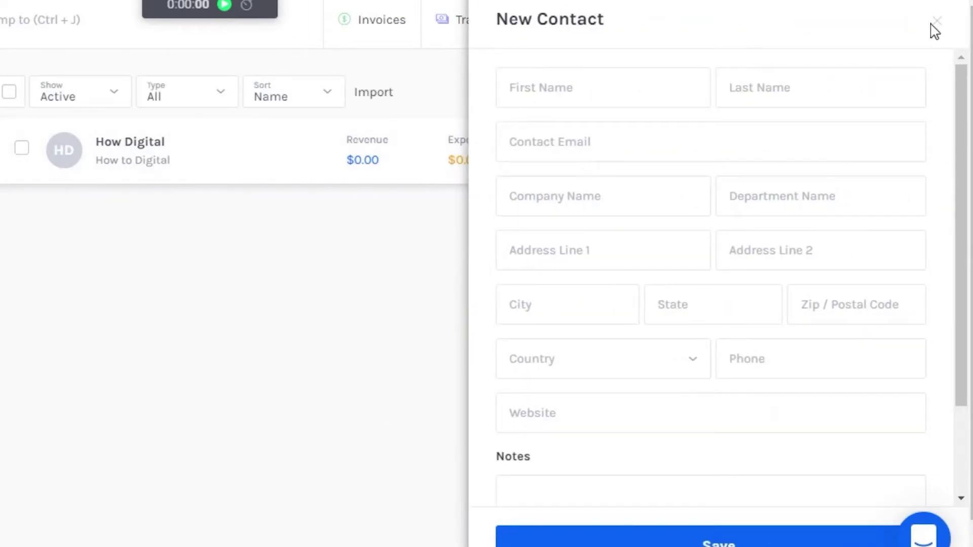
click(937, 24)
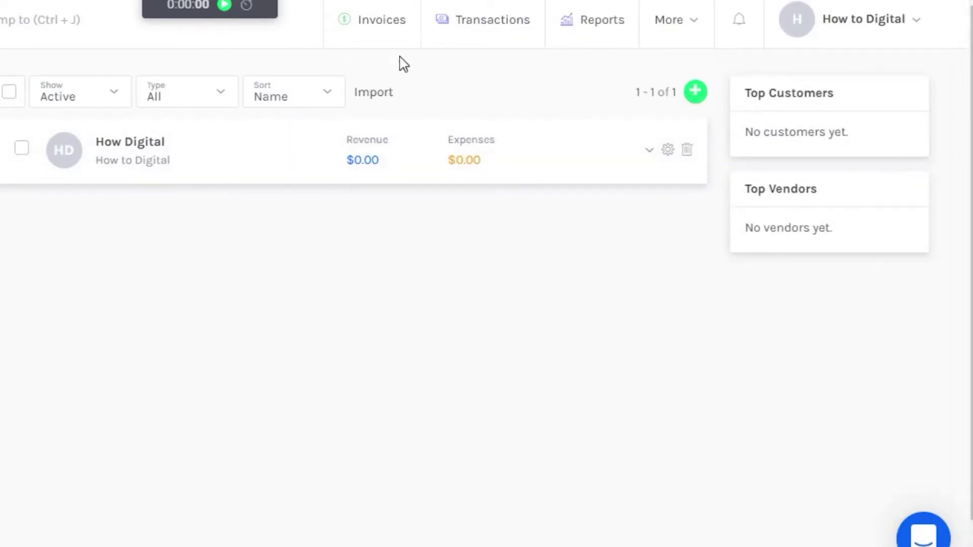
click(690, 23)
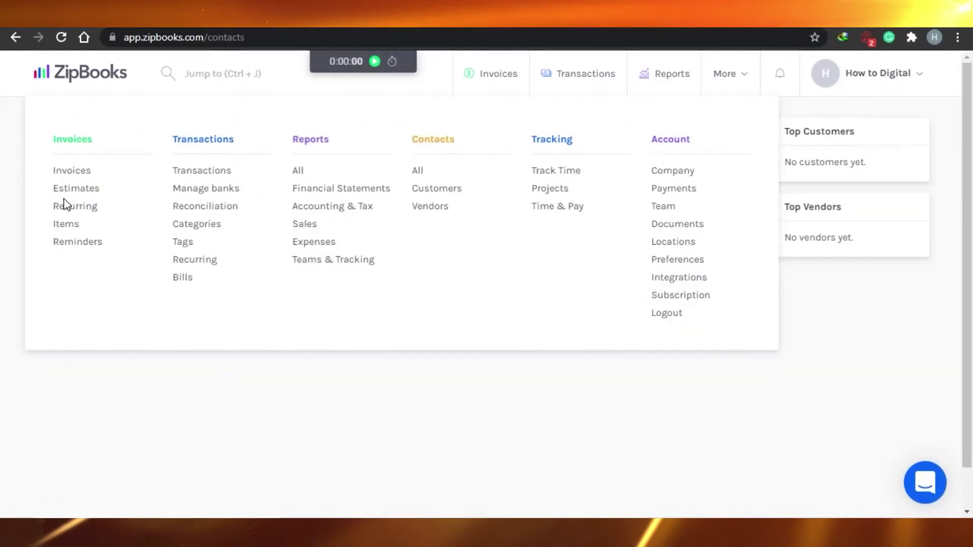
Step: Go to Invoices and start a new invoice, scrolling through its line items
click(66, 172)
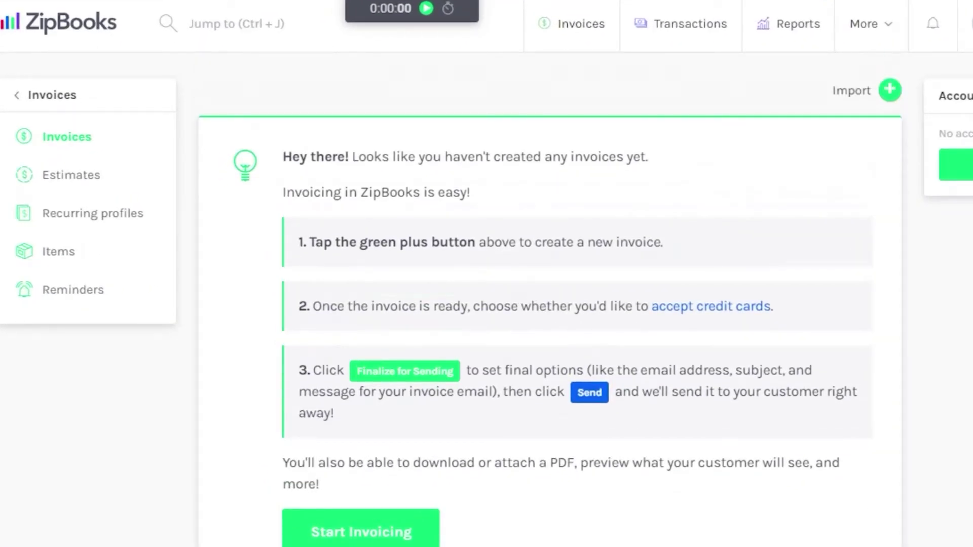
scroll(830, 303, down, 1)
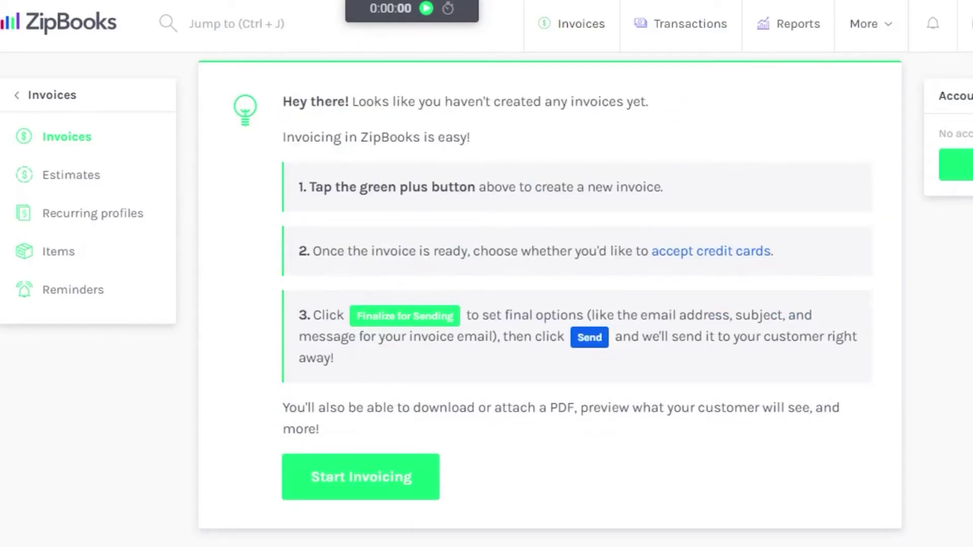
scroll(955, 163, up, 1)
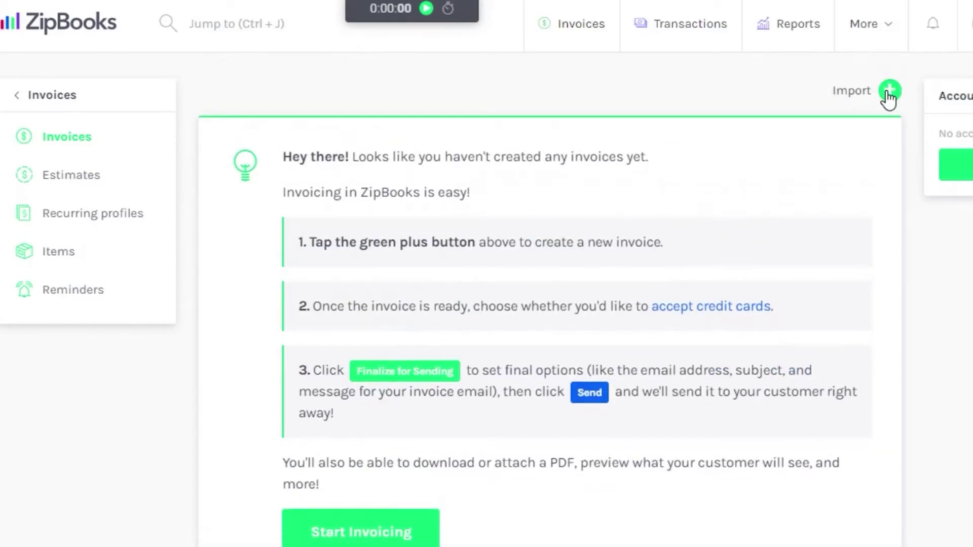
click(889, 92)
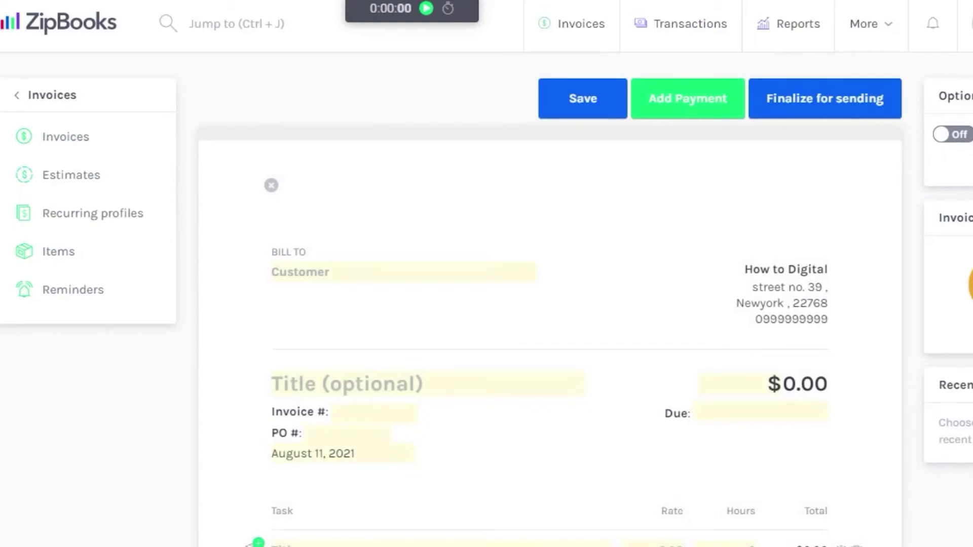
scroll(648, 175, down, 2)
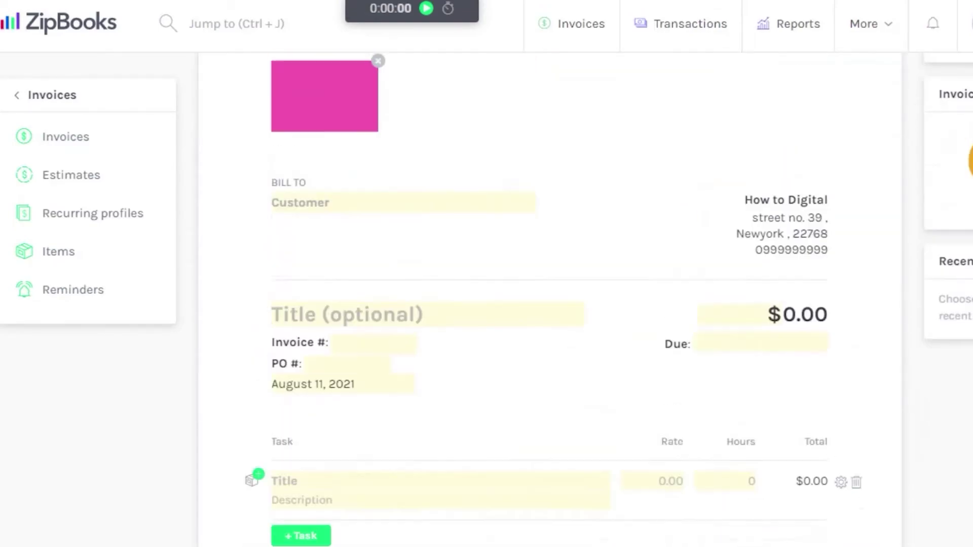
scroll(648, 175, up, 2)
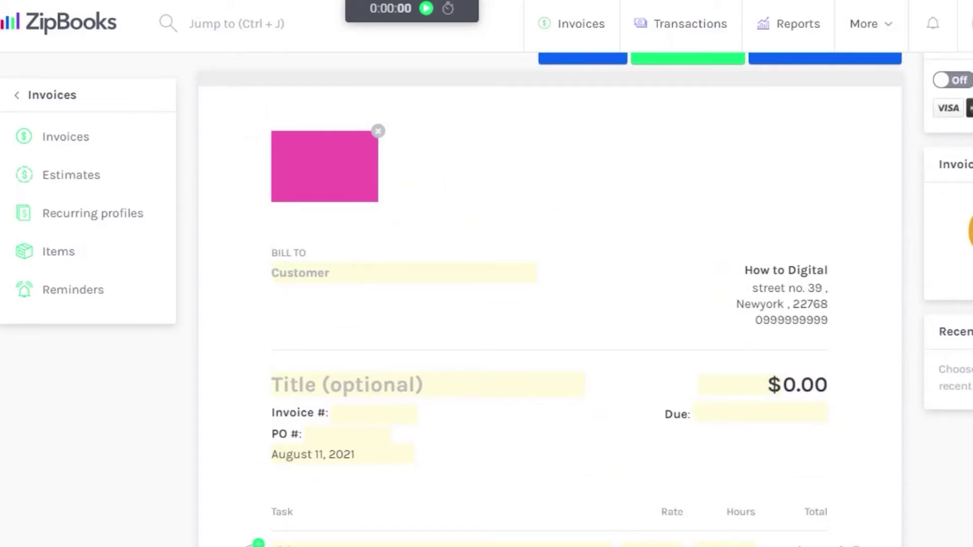
scroll(585, 267, down, 5)
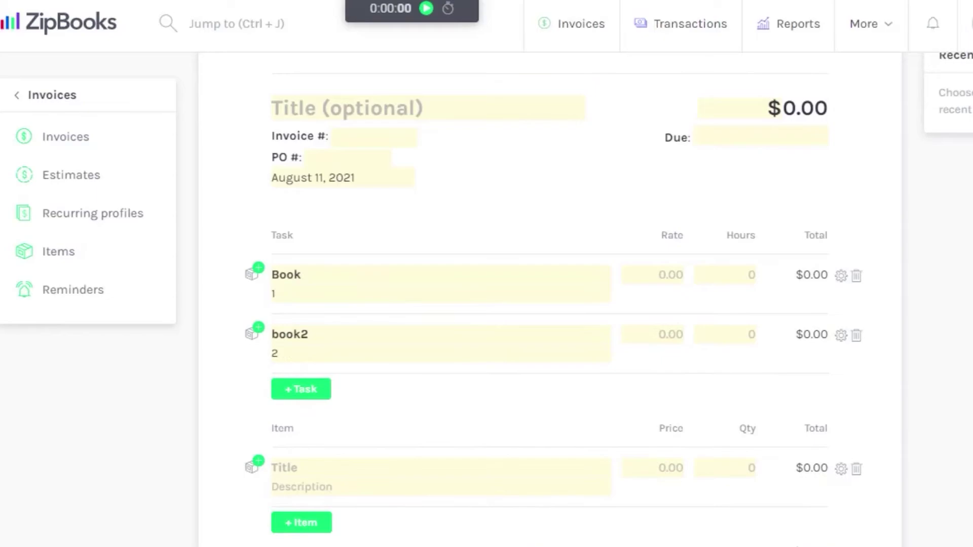
scroll(550, 299, down, 3)
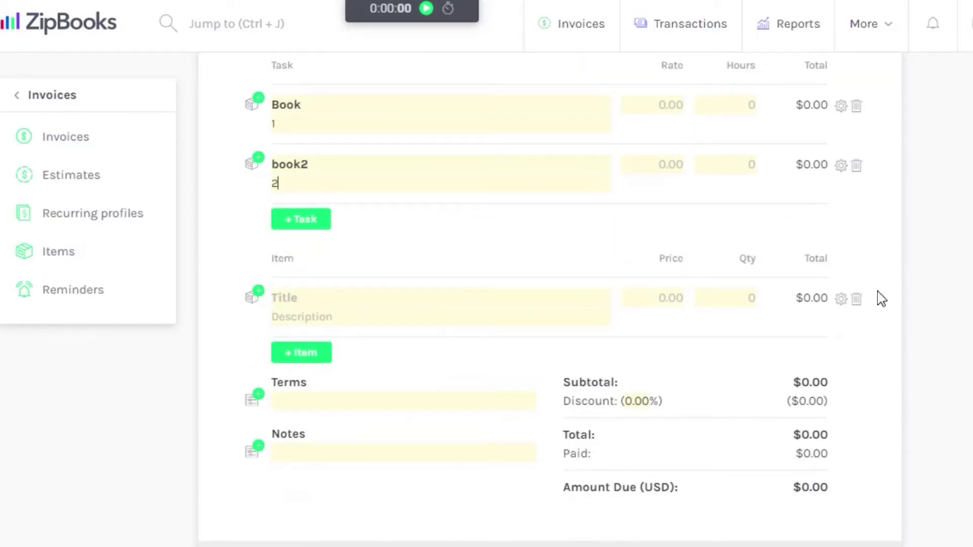
Step: Delete the empty row and the book2 row, keeping the Book task, and save as draft
click(857, 299)
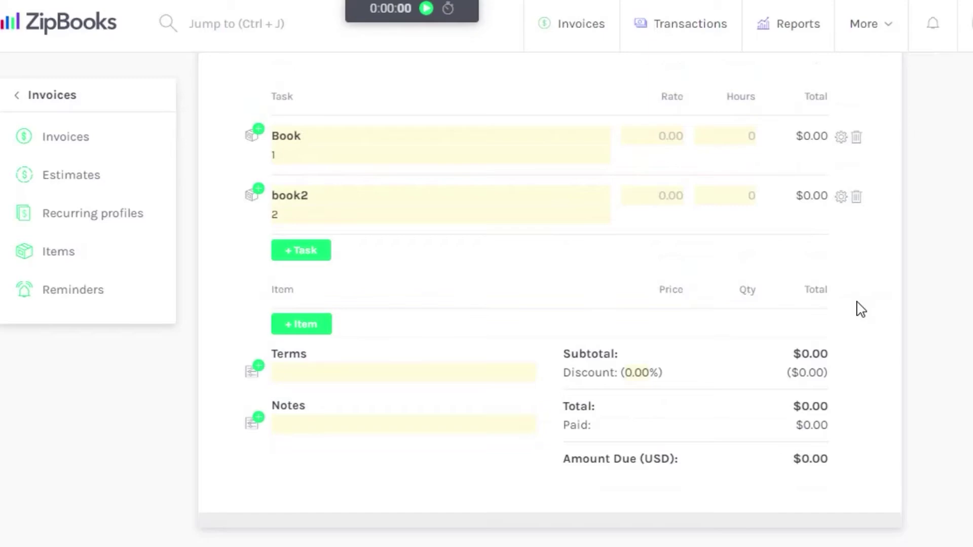
click(857, 197)
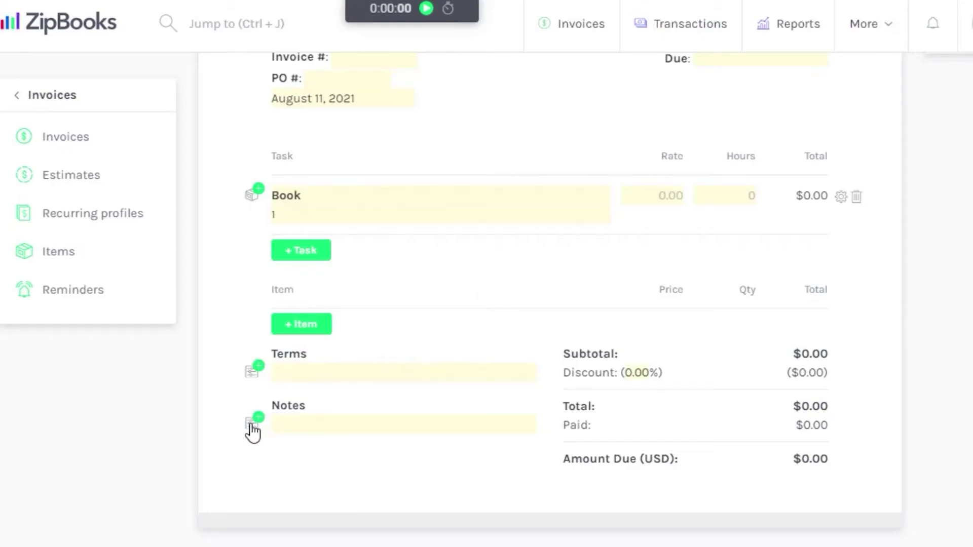
scroll(550, 304, up, 8)
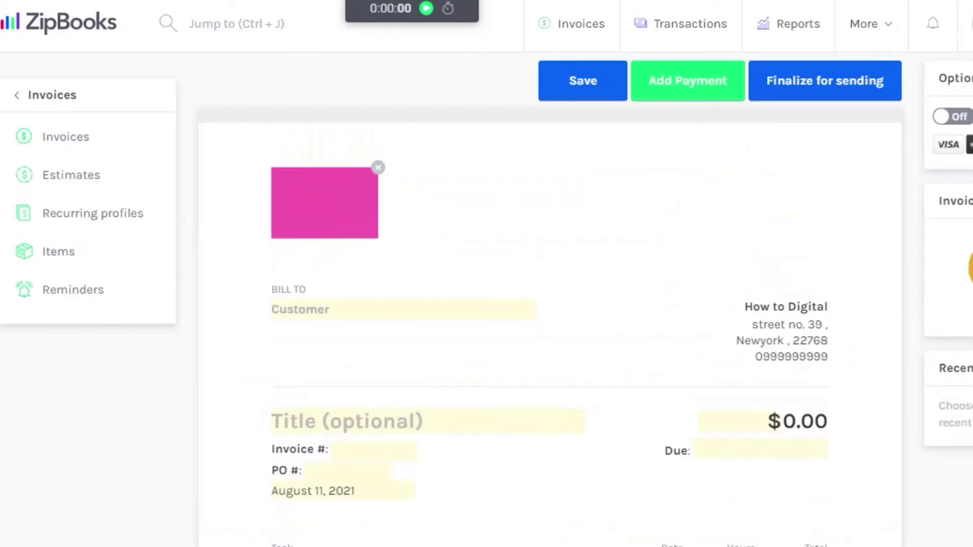
scroll(550, 304, up, 1)
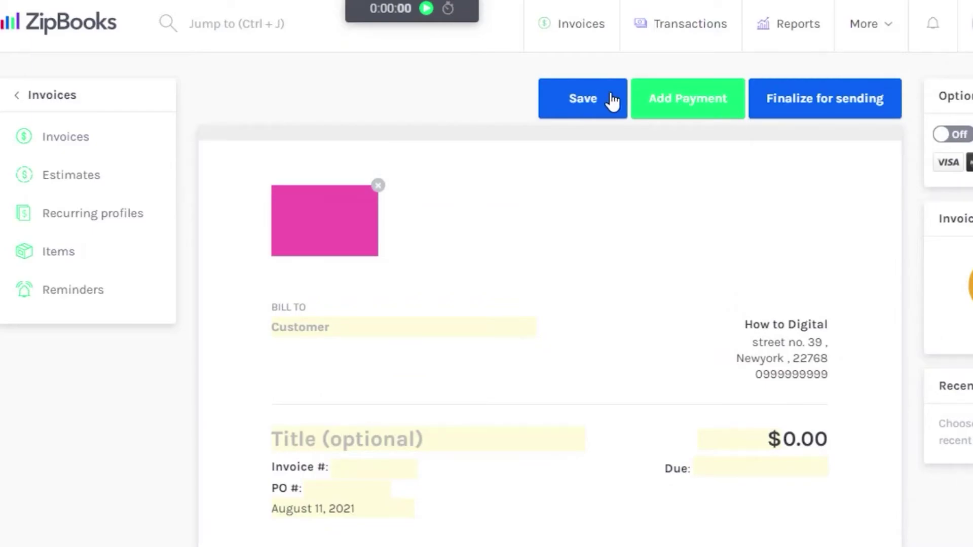
click(804, 109)
scroll(549, 299, down, 5)
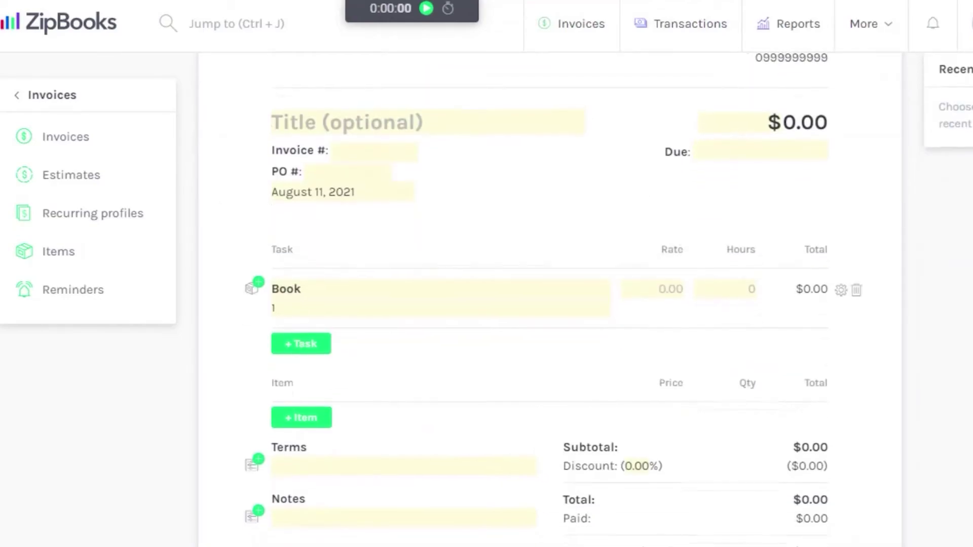
scroll(550, 299, up, 5)
scroll(550, 299, down, 5)
scroll(550, 299, up, 5)
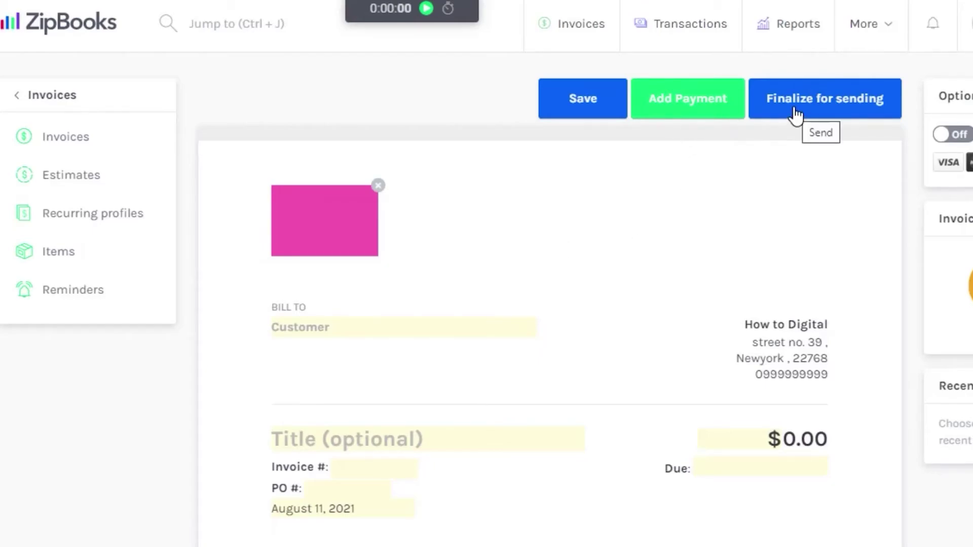
scroll(464, 242, down, 8)
scroll(465, 242, up, 7)
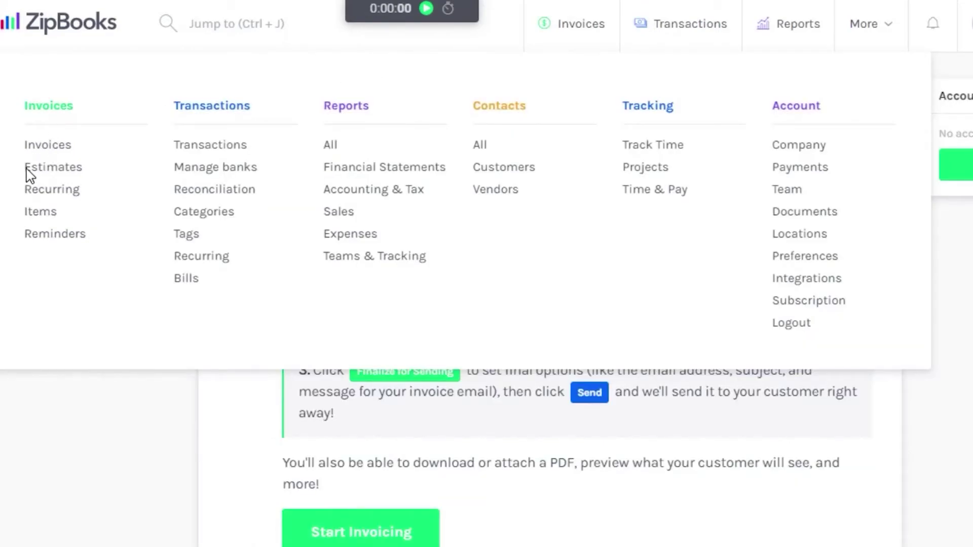
Step: Add an enabled reminder sent 5 days overdue, with the suggested subject and body 'pay it'
click(59, 236)
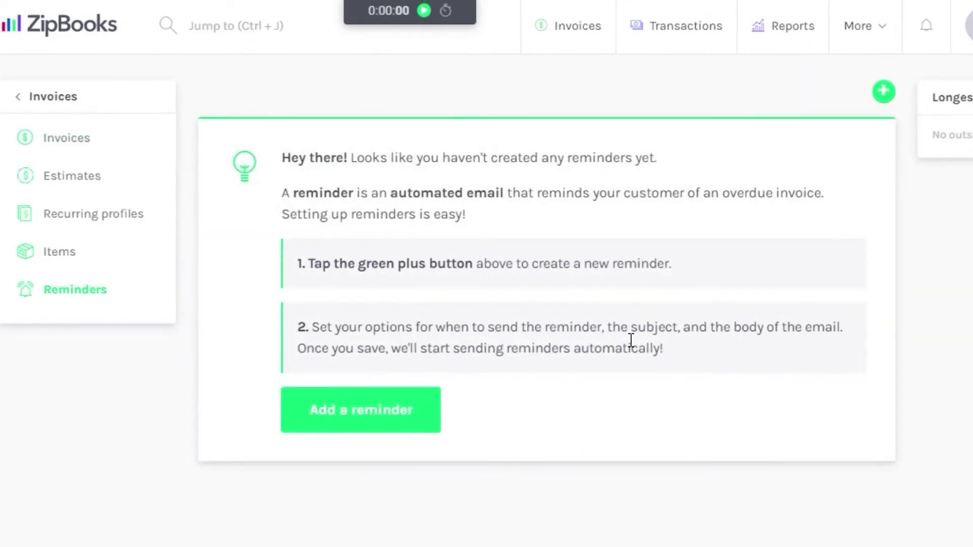
click(883, 91)
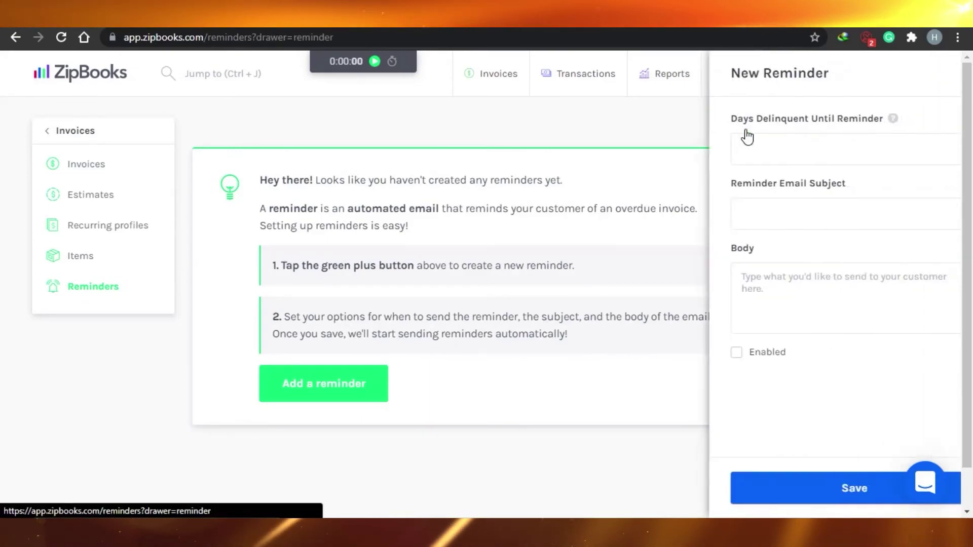
click(776, 154)
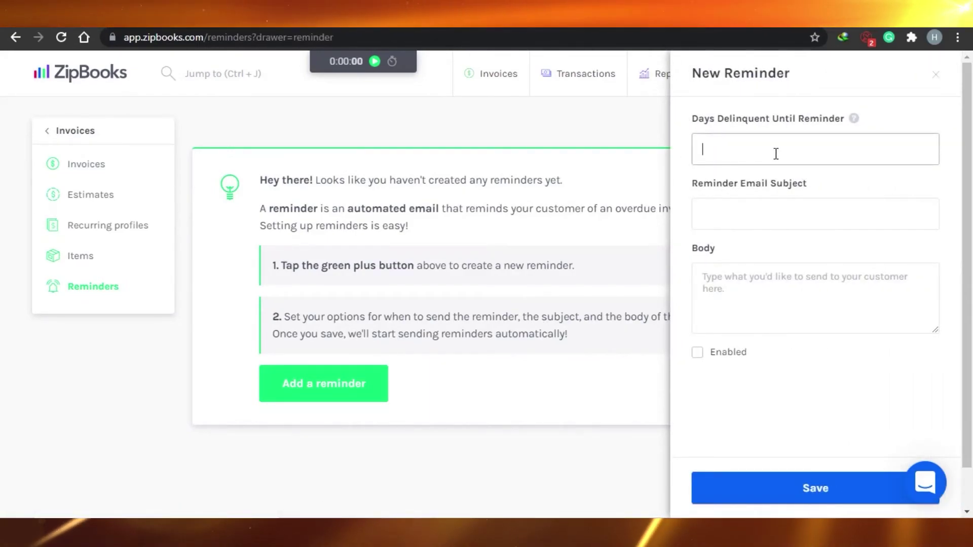
text(5)
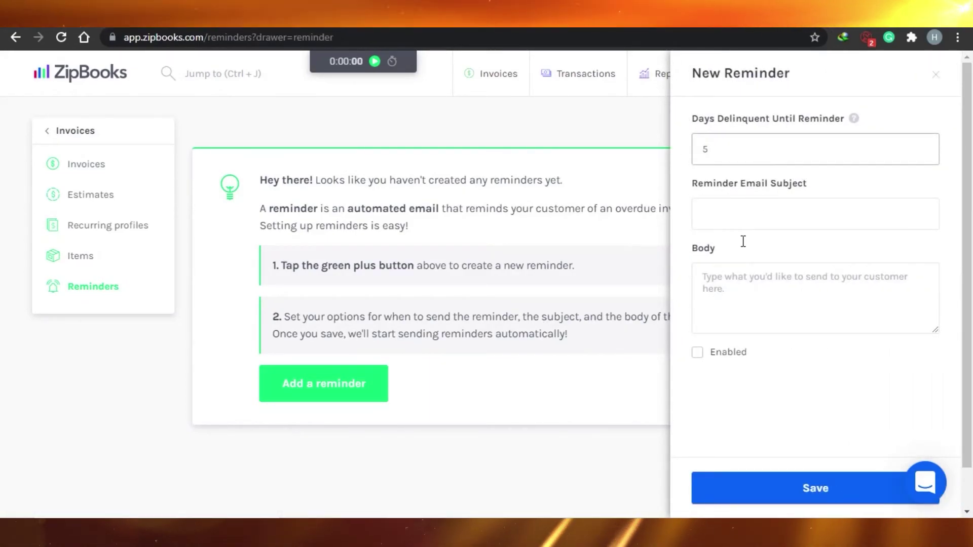
click(727, 213)
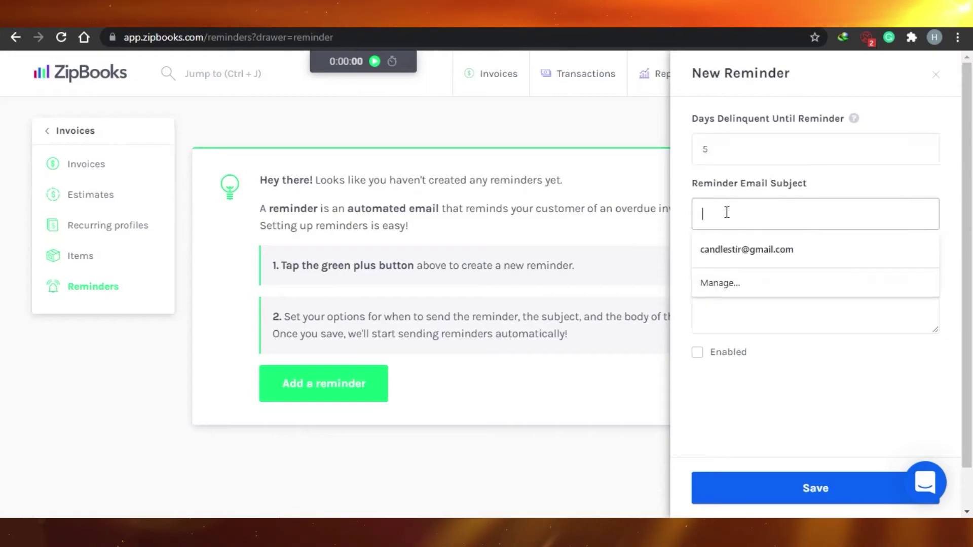
click(730, 250)
click(728, 291)
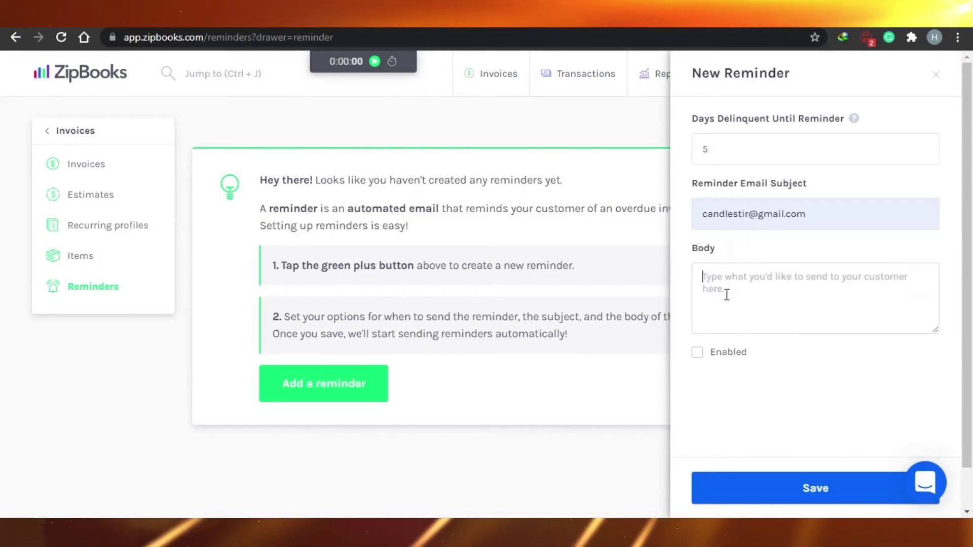
text(p)
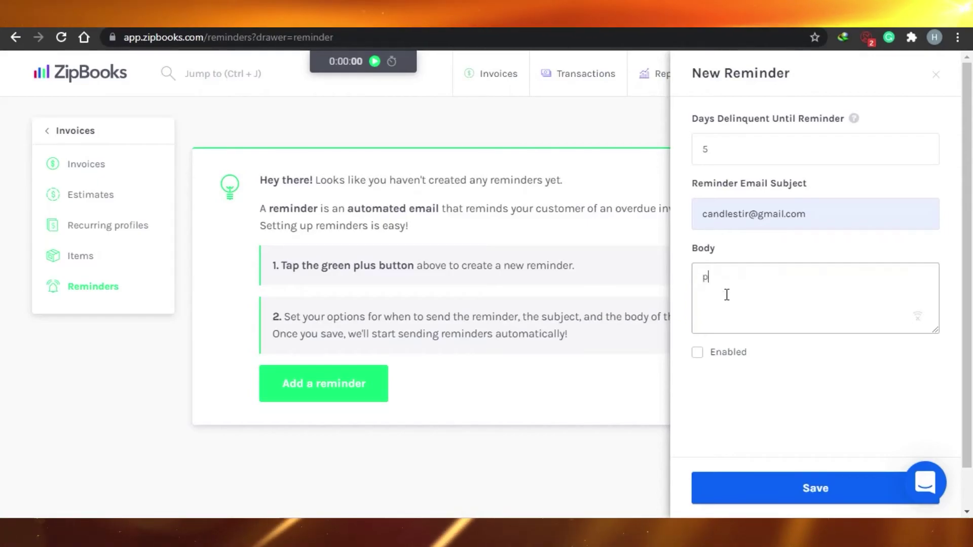
text(ay it)
click(698, 353)
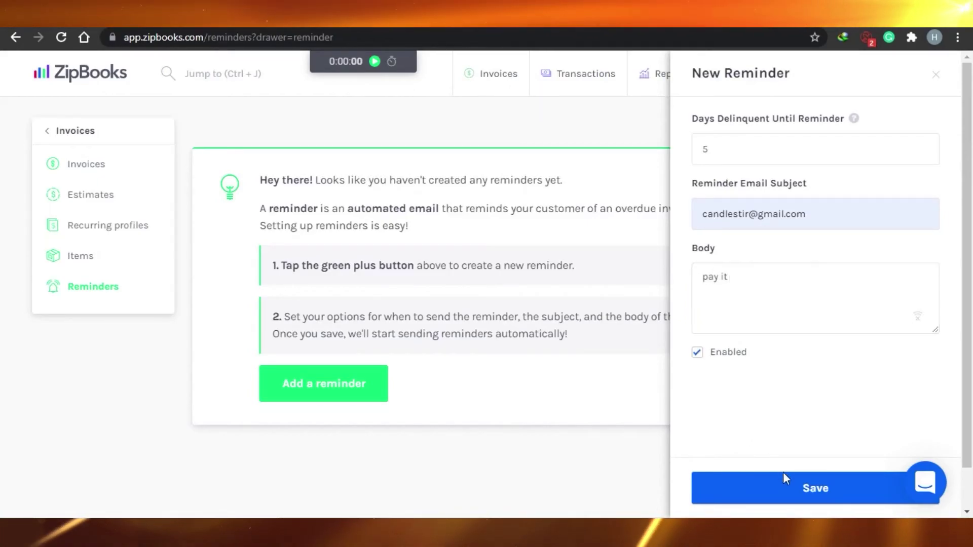
click(788, 488)
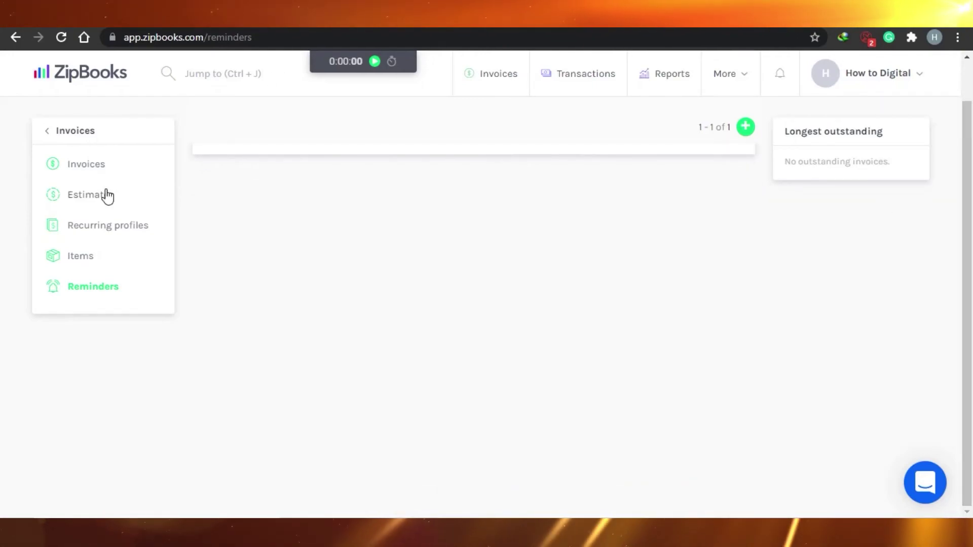
click(721, 79)
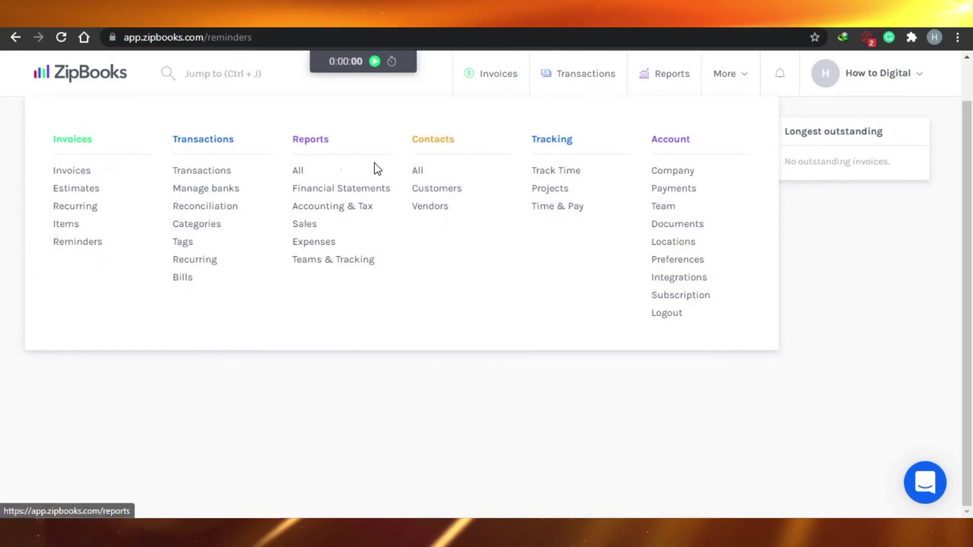
Step: Open the All Reports page and scroll through financial, tax, sales, expense and tracking reports
click(298, 172)
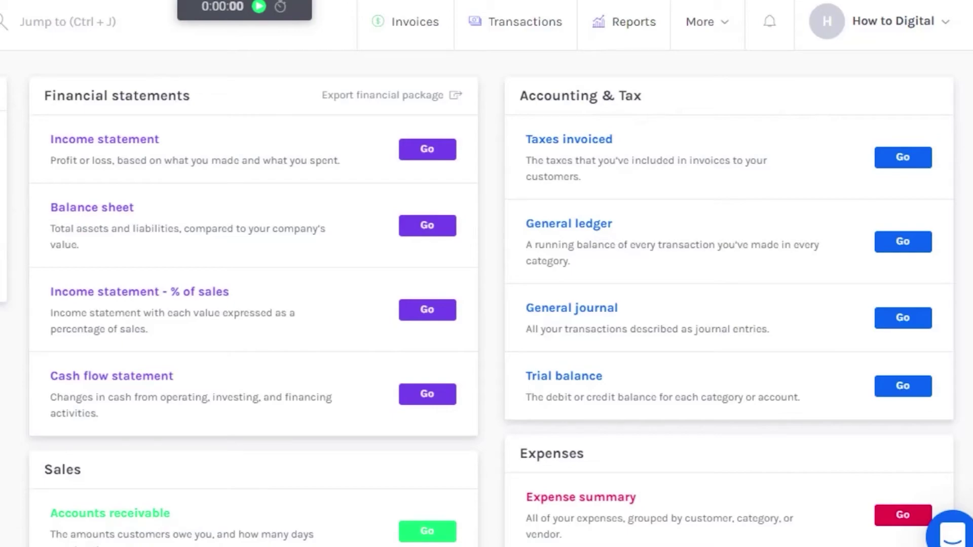
scroll(487, 294, down, 2)
scroll(487, 294, up, 2)
scroll(595, 304, down, 1)
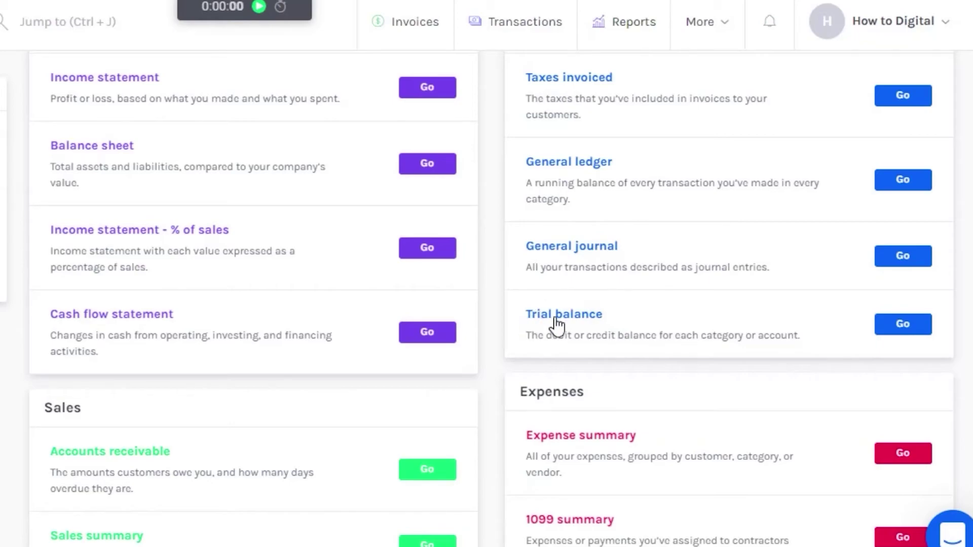
scroll(563, 314, down, 3)
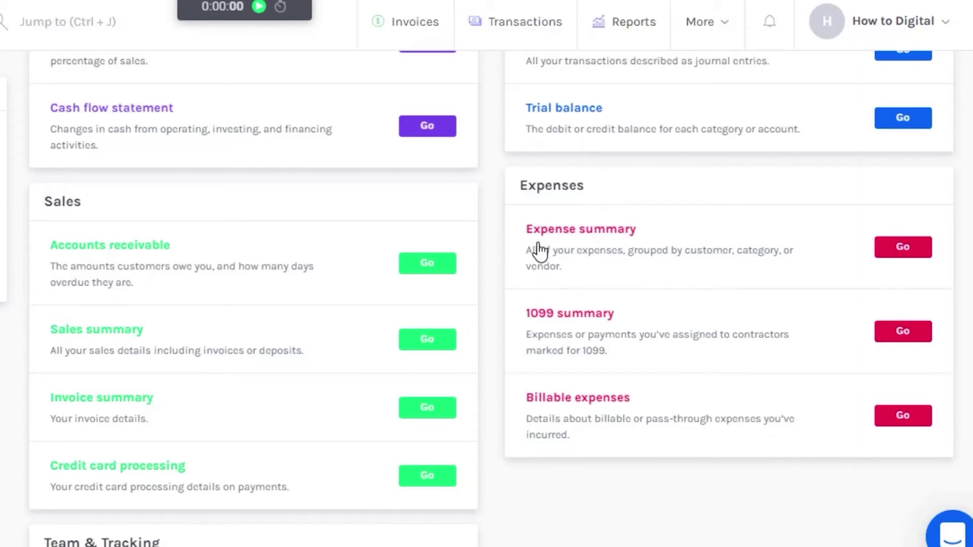
scroll(526, 328, down, 1)
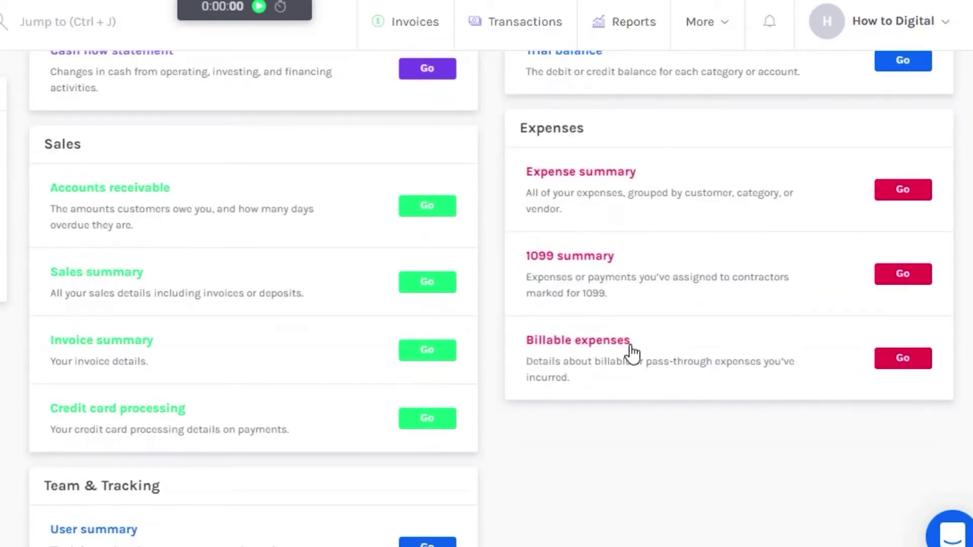
scroll(487, 299, down, 2)
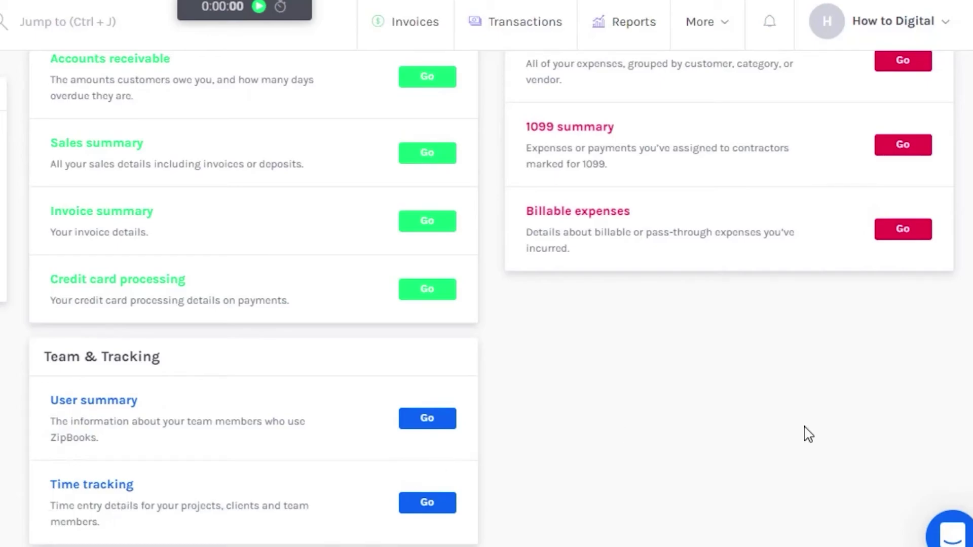
scroll(486, 299, up, 6)
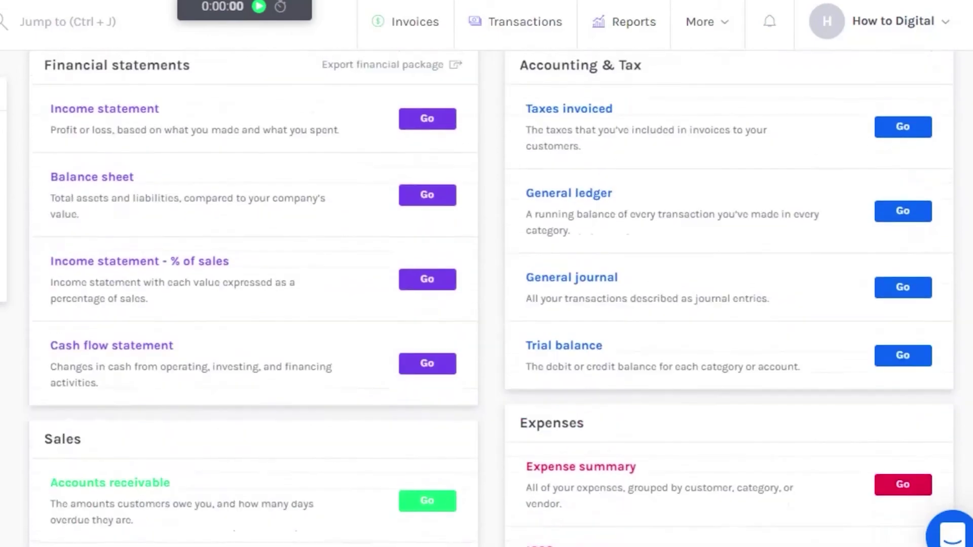
scroll(486, 299, down, 1)
scroll(487, 299, up, 2)
scroll(486, 299, down, 2)
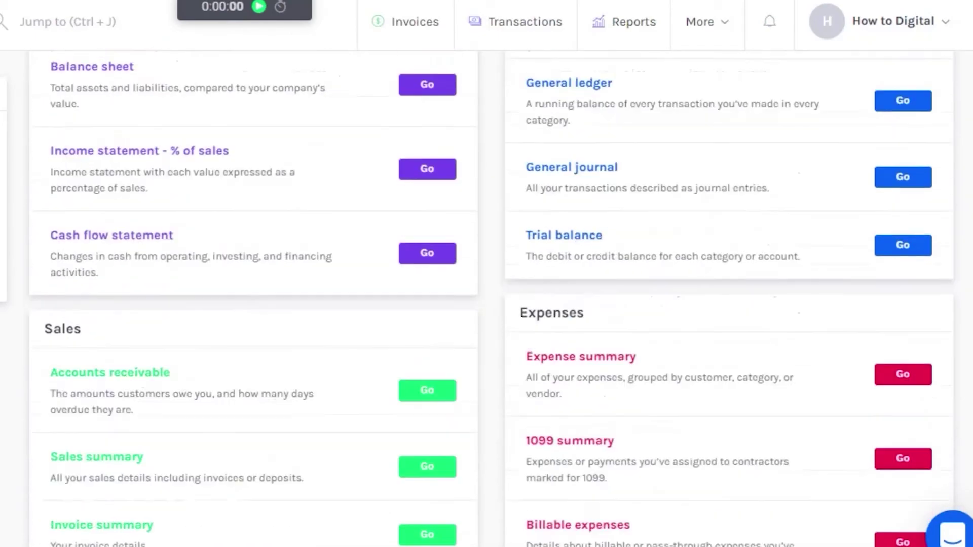
scroll(486, 298, up, 2)
scroll(486, 299, up, 1)
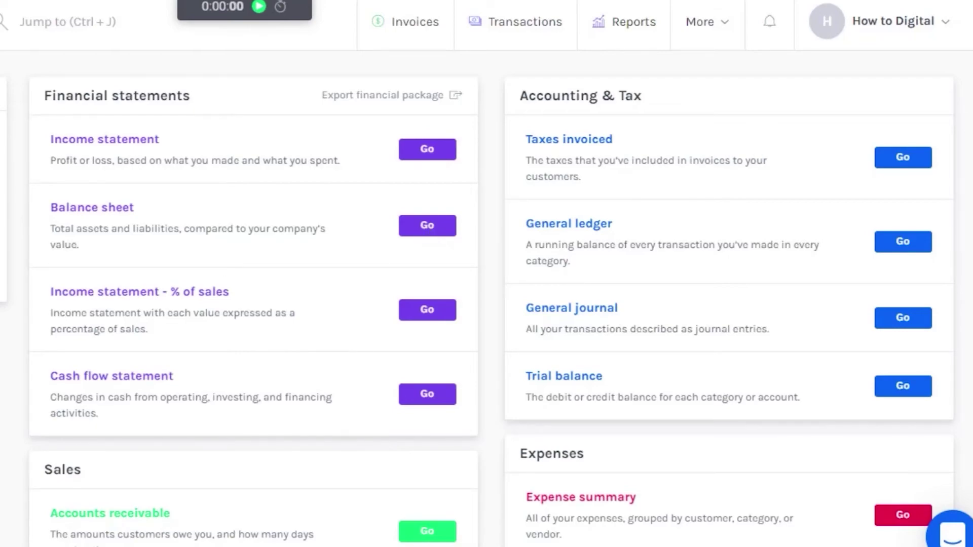
scroll(491, 310, down, 6)
scroll(492, 310, up, 5)
scroll(492, 310, down, 5)
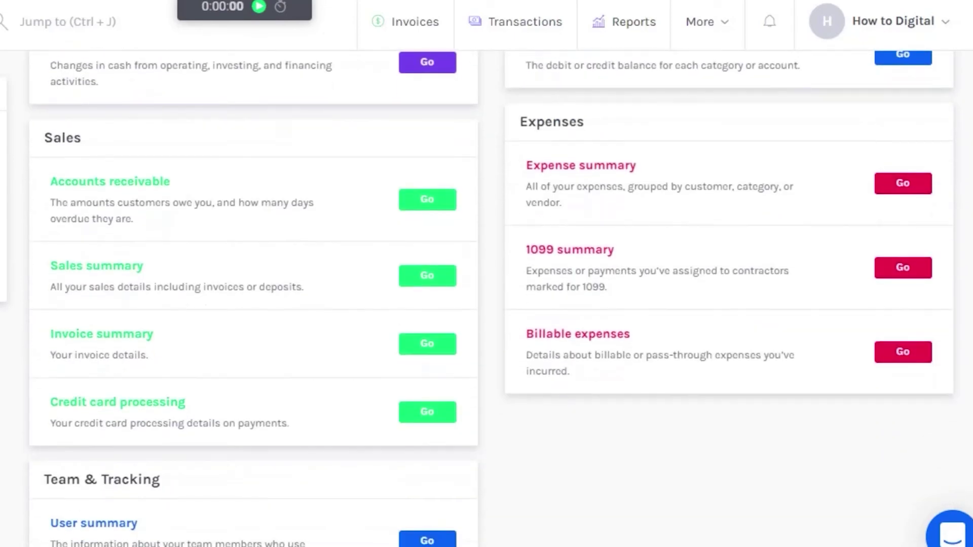
scroll(492, 310, up, 5)
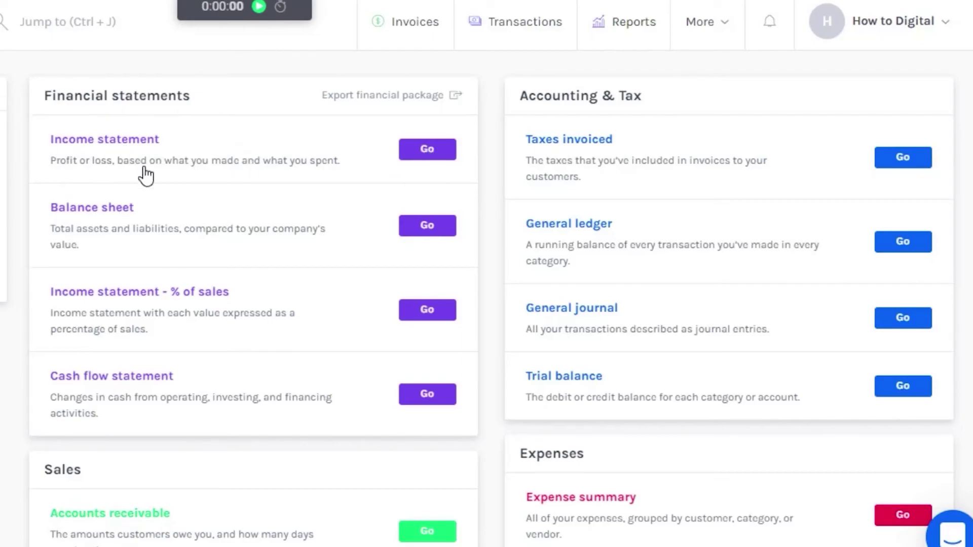
click(727, 24)
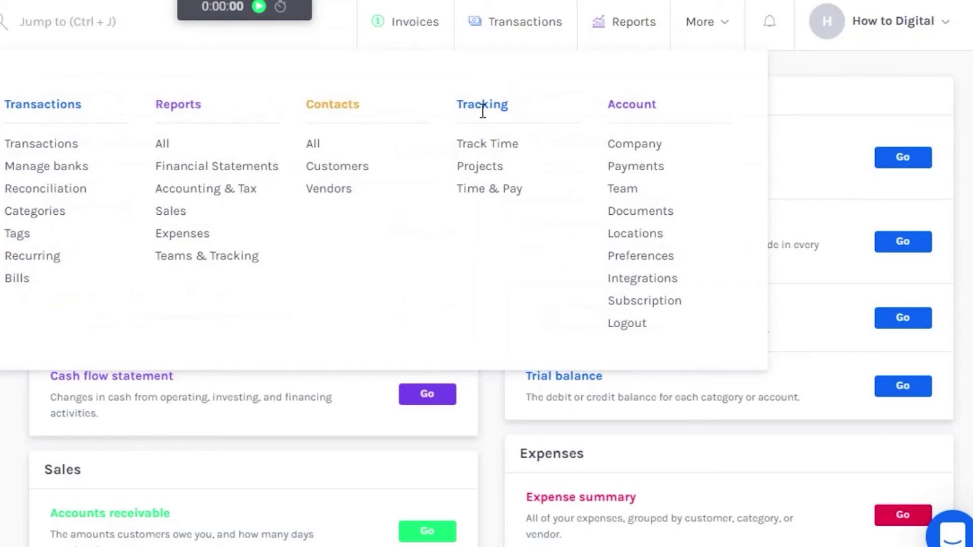
Step: On Track Time, enter 'Project 1' in the Project field and add it as a new project
click(479, 147)
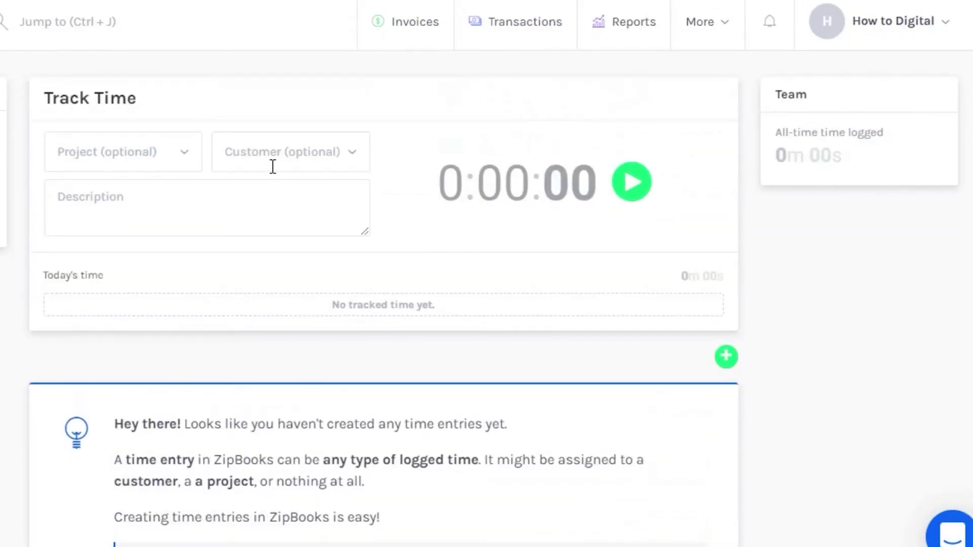
click(157, 148)
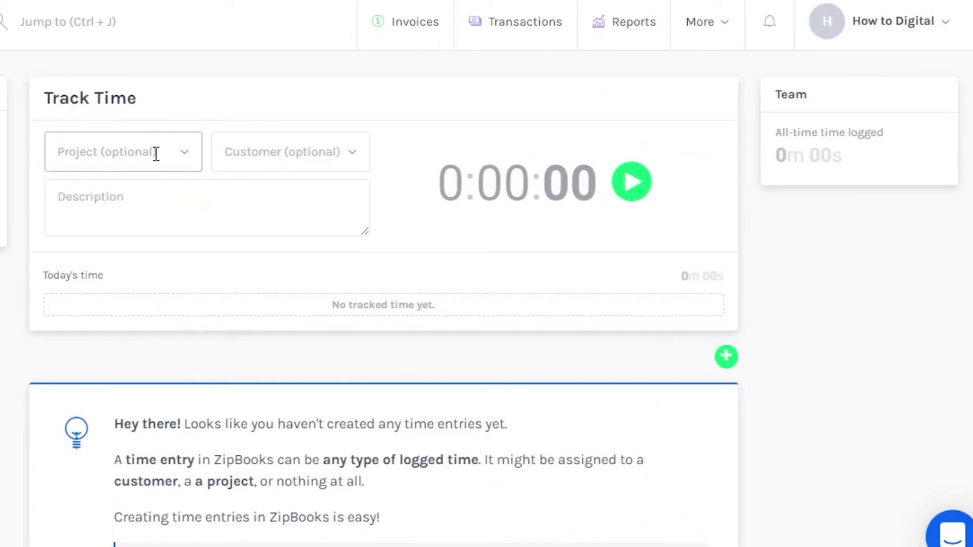
click(157, 154)
text(Project 1)
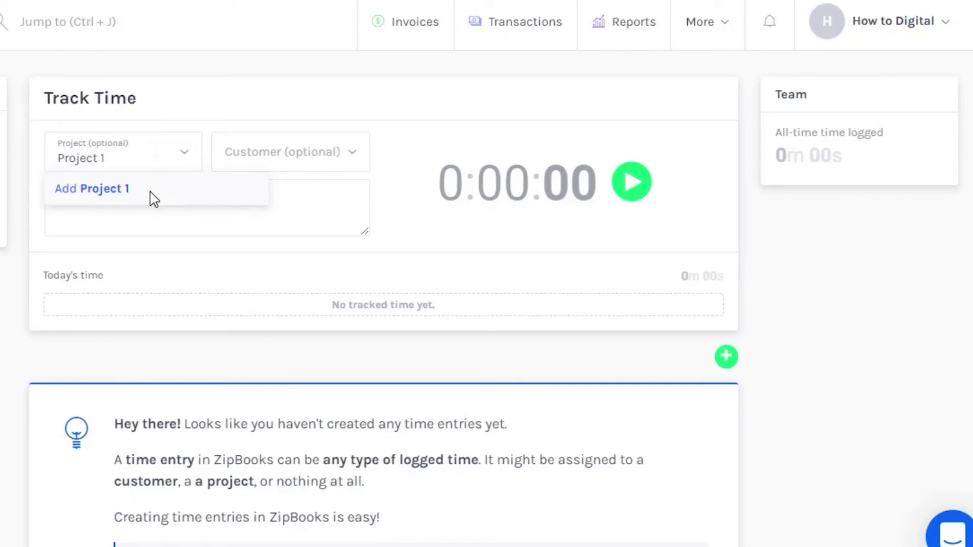
key(Return)
click(296, 150)
Step: Assign How Digital as Project 1's contact and set billing to Project Rate
click(739, 135)
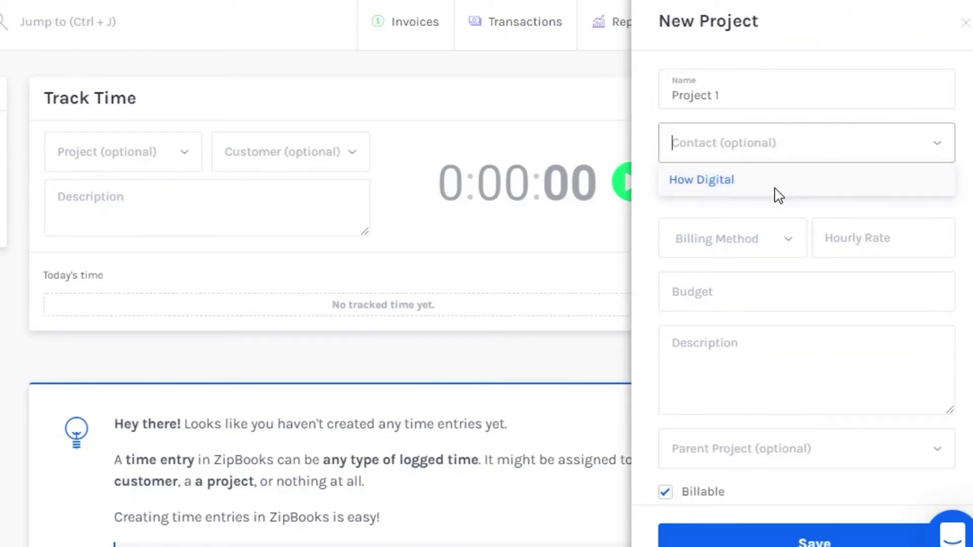
click(774, 188)
click(765, 260)
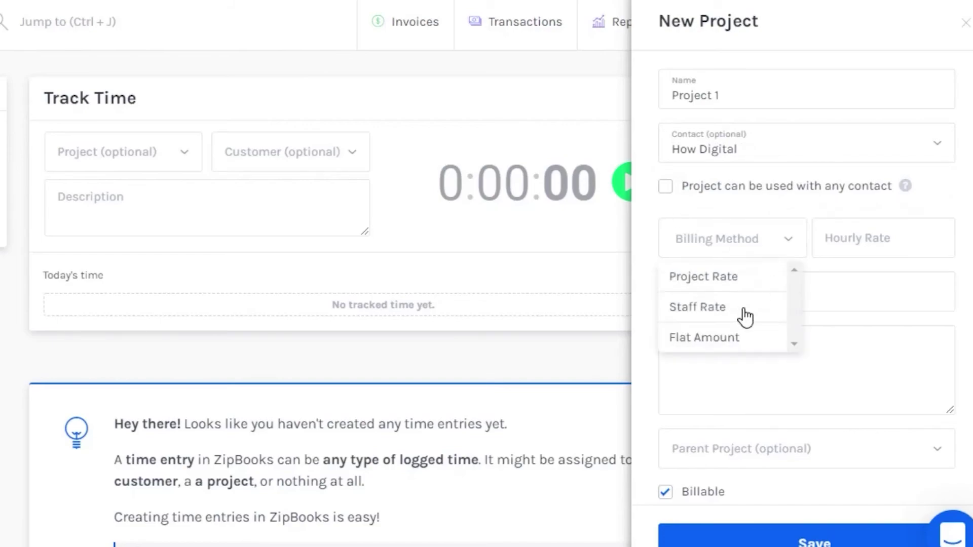
click(711, 284)
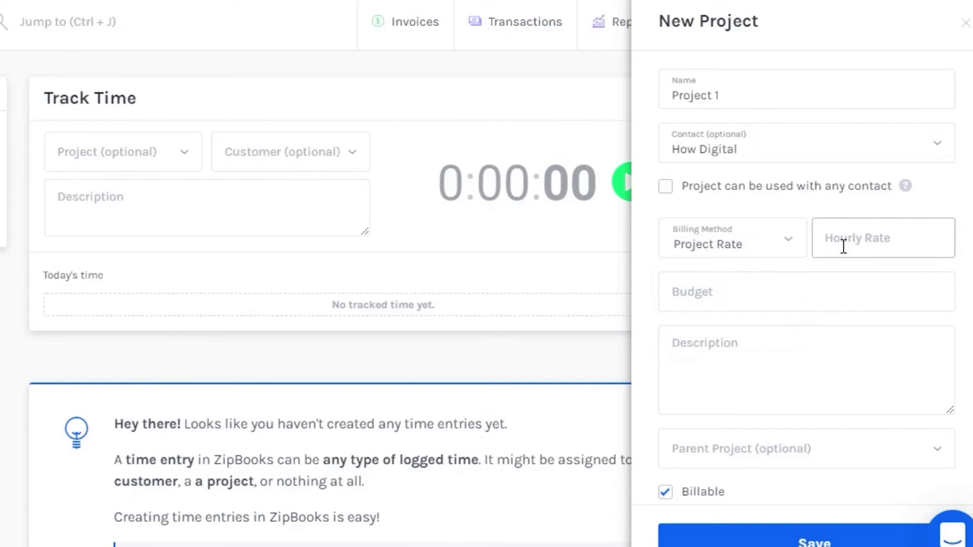
Step: Enter hourly rate 10, budget 100 and a description, then save Project 1
click(843, 247)
text(10)
click(805, 283)
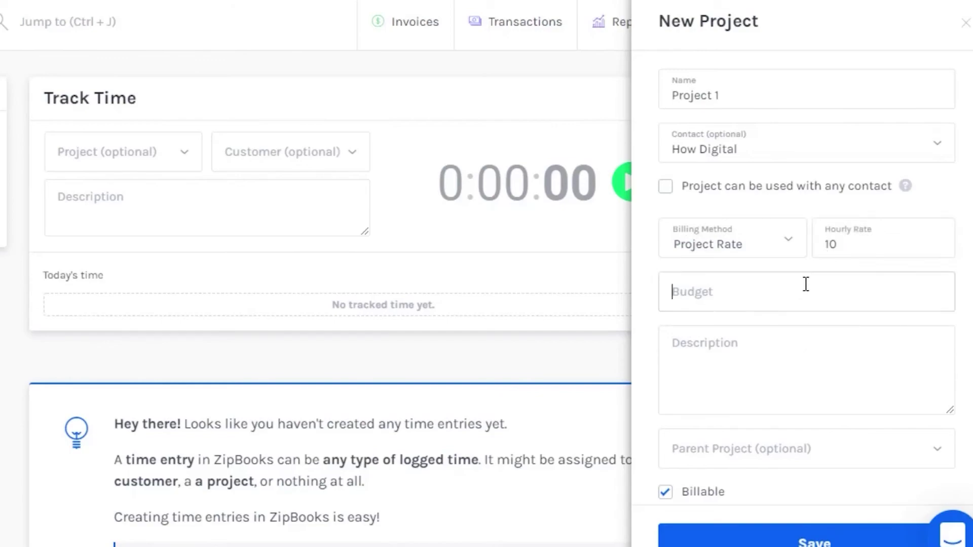
text(100)
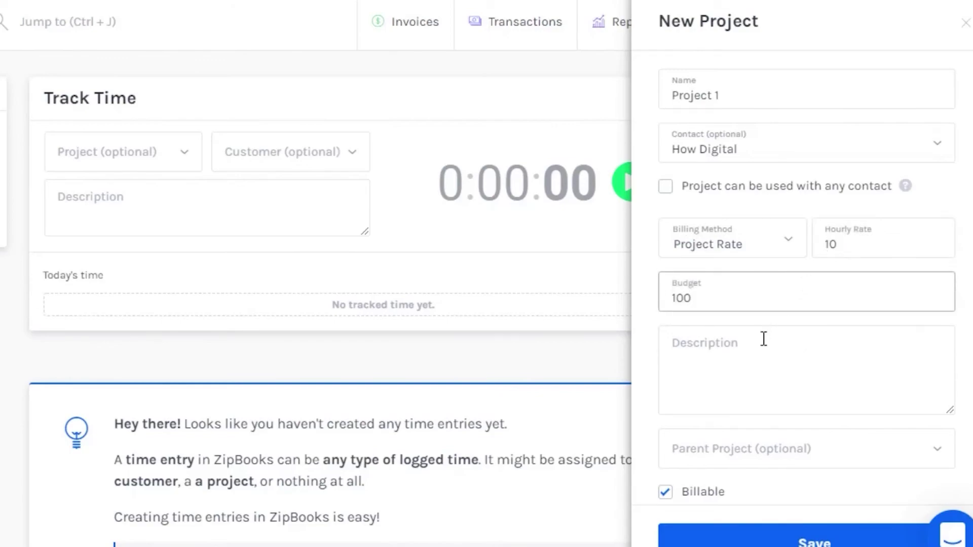
click(758, 350)
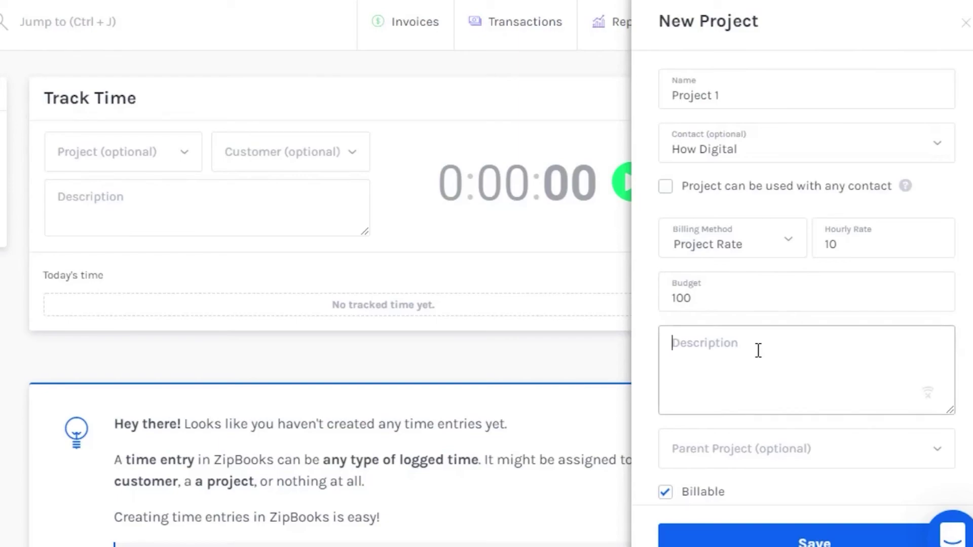
text(project 1 and 2)
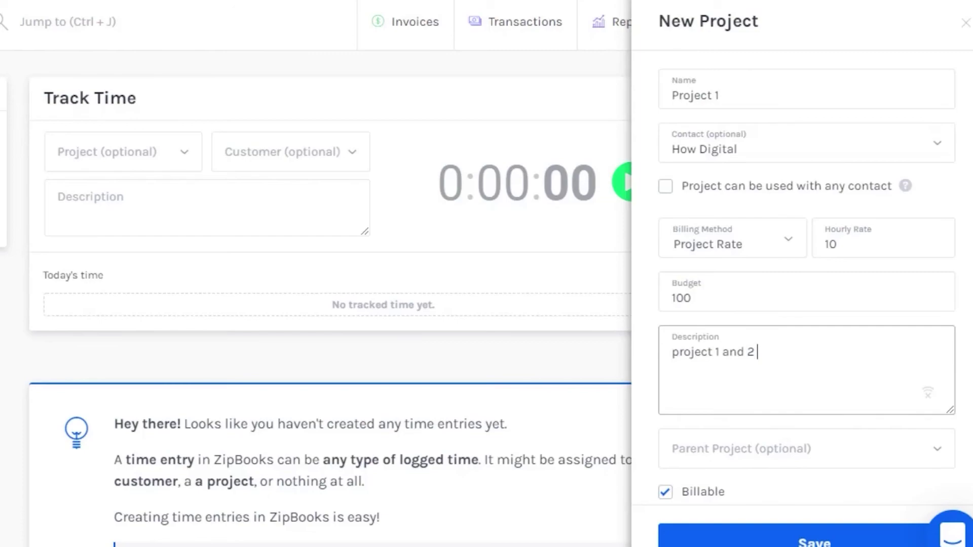
scroll(902, 364, down, 3)
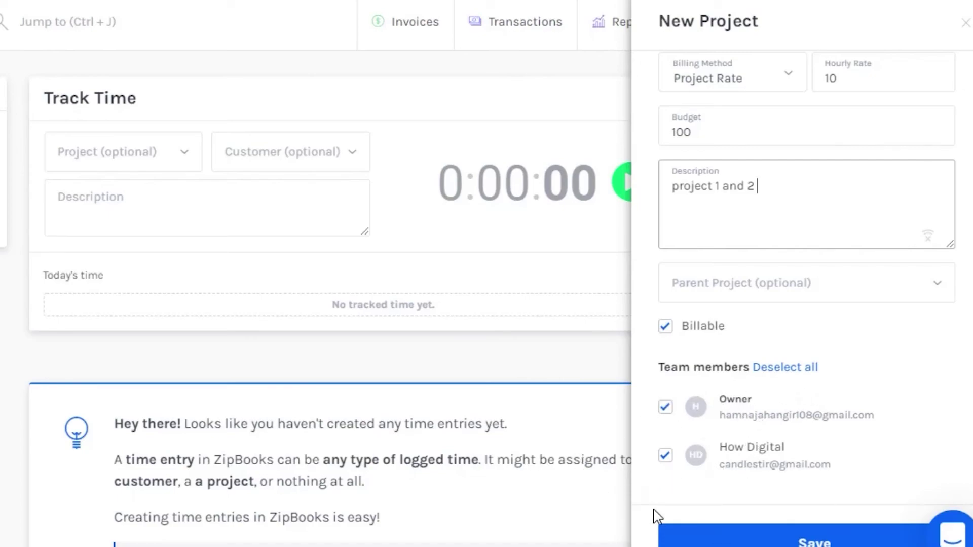
click(813, 535)
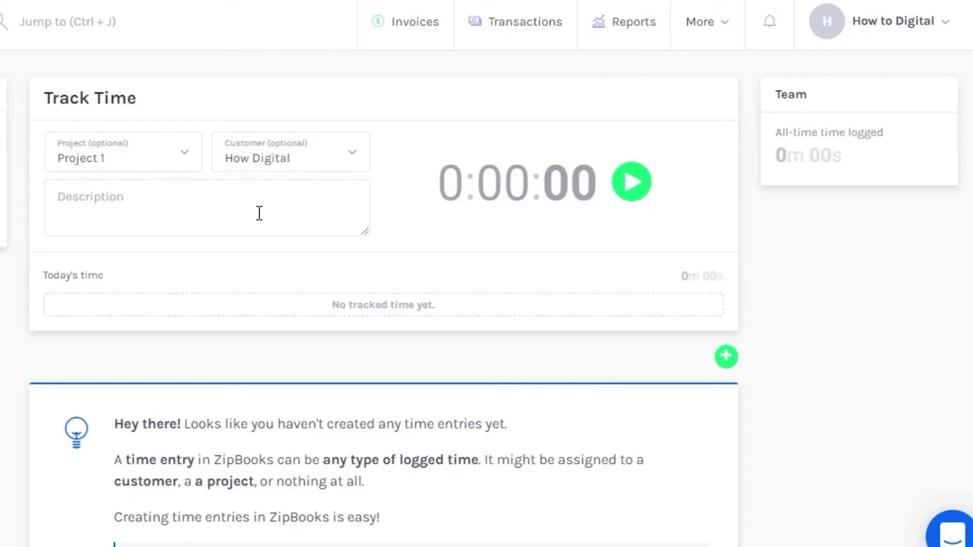
Step: Enter the description 'description' and time a 13-second entry for Project 1
click(177, 182)
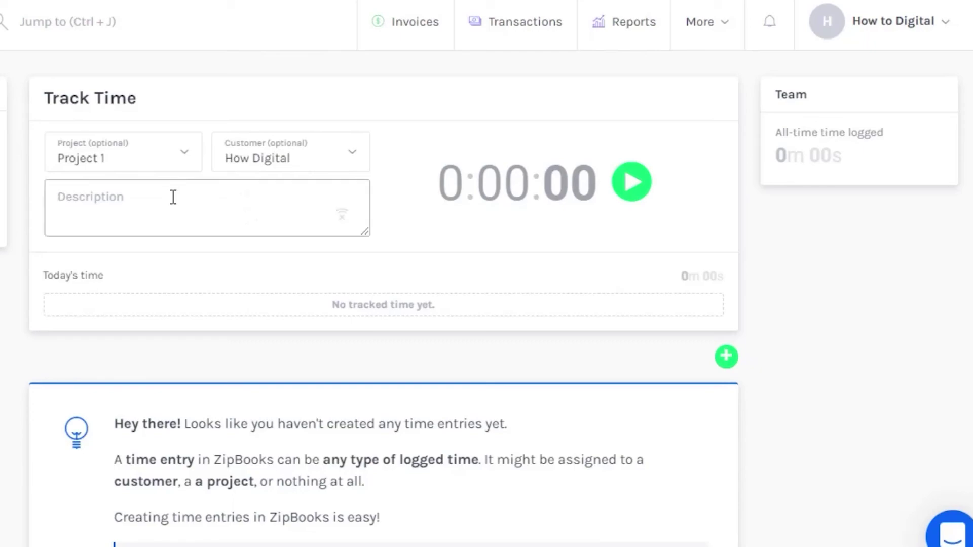
text(description)
click(632, 182)
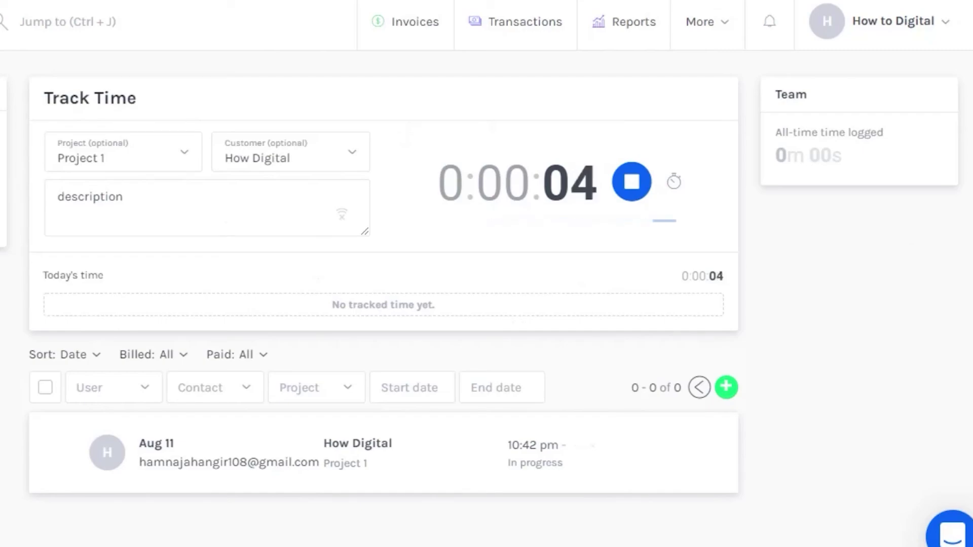
scroll(851, 202, down, 2)
scroll(798, 172, up, 1)
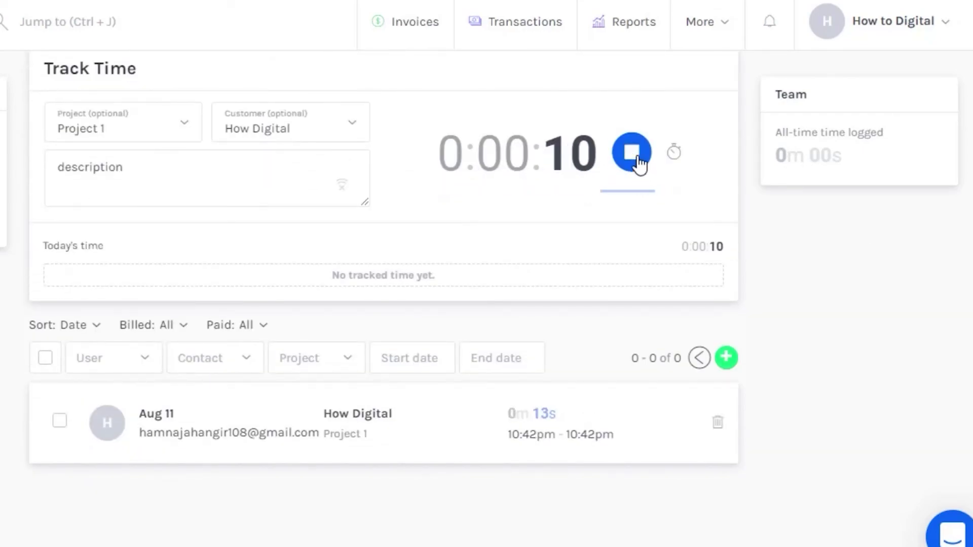
click(638, 160)
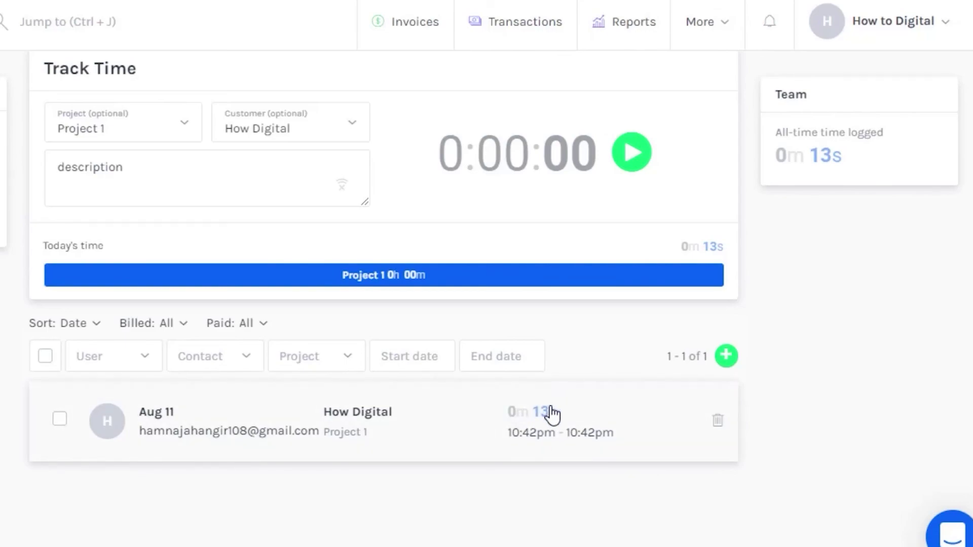
Step: Open the user filter on the time entries and dismiss it without choosing anyone
scroll(546, 413, down, 1)
scroll(398, 347, up, 2)
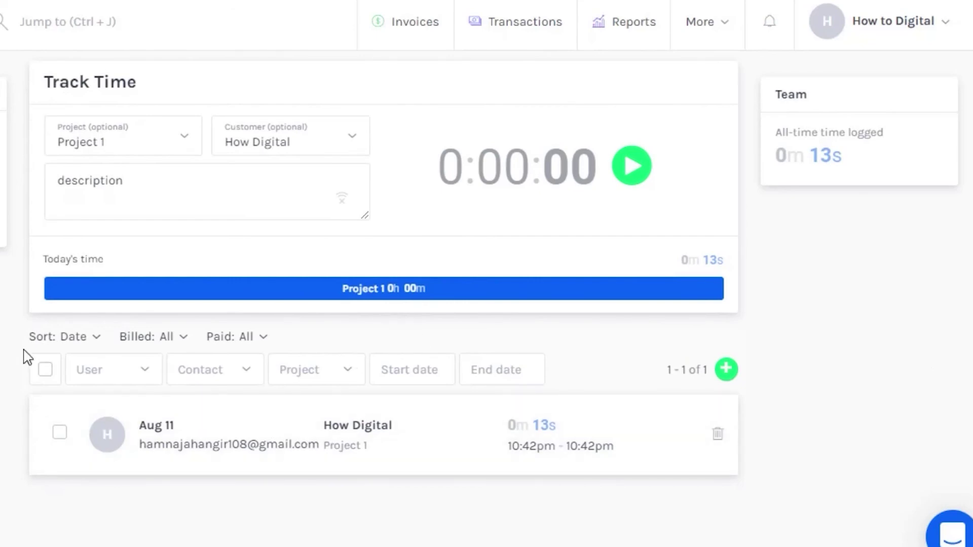
click(147, 372)
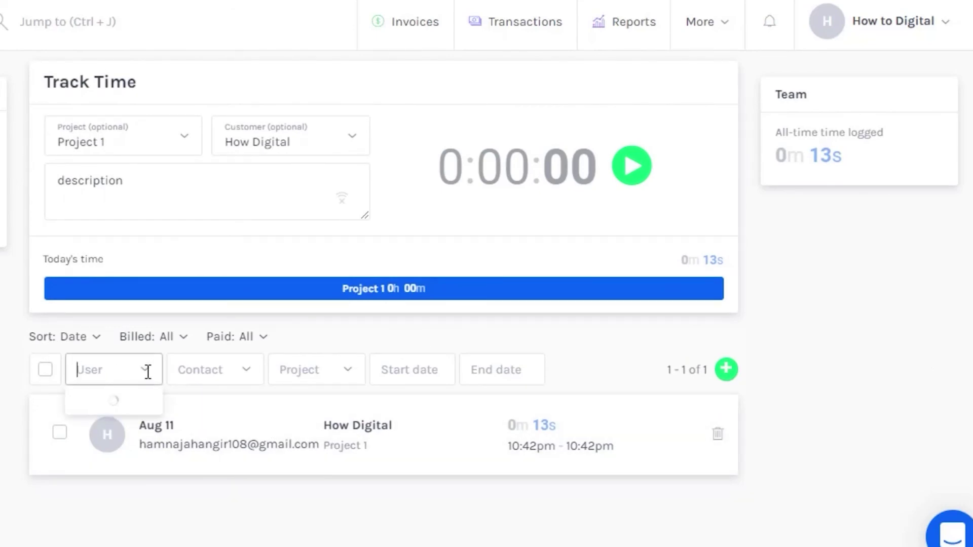
click(162, 497)
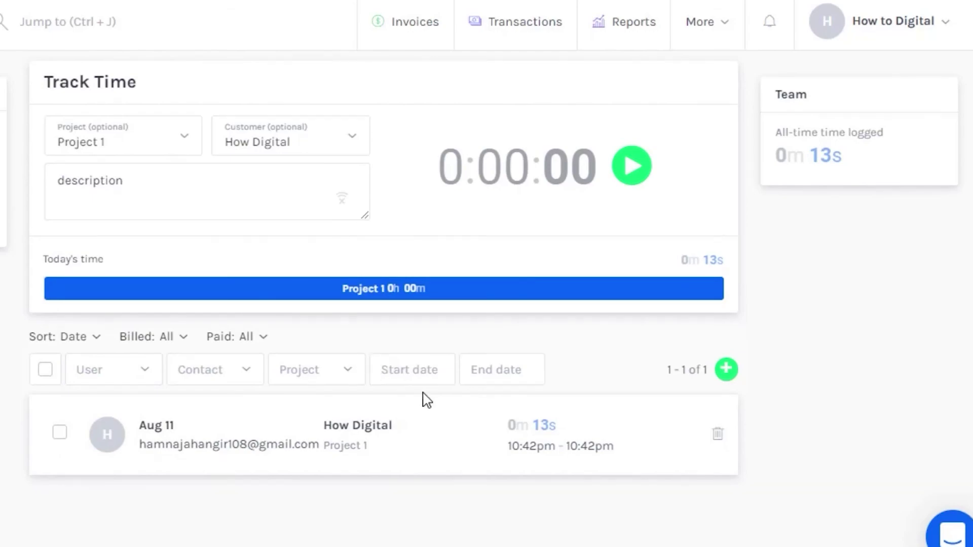
scroll(384, 283, up, 1)
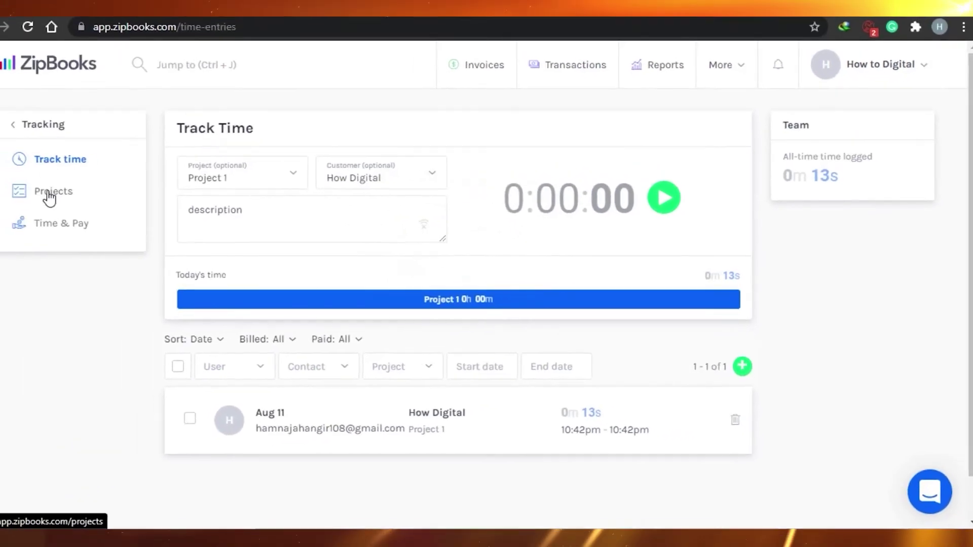
Step: View the Project 1 listing, cancel a new project form, and switch to Time & Pay
click(80, 202)
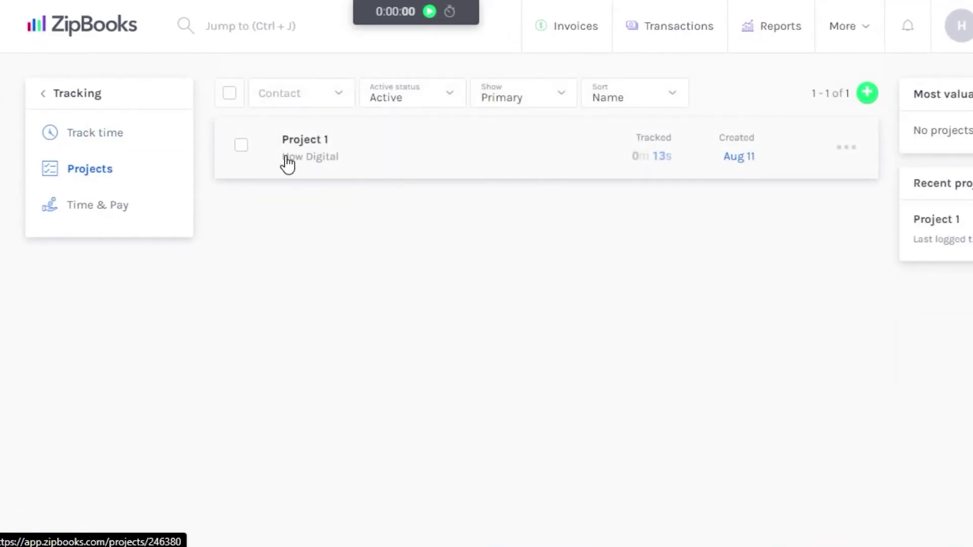
click(866, 94)
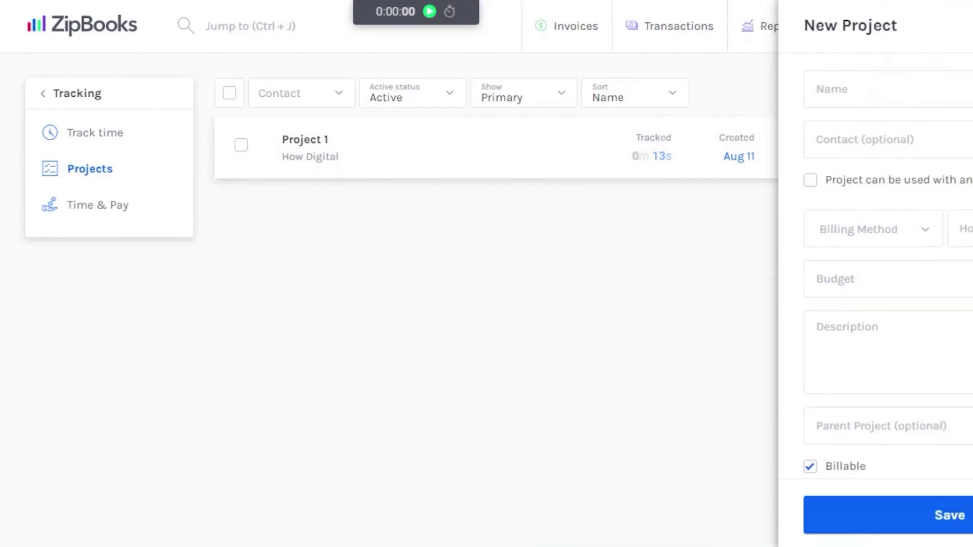
key(Escape)
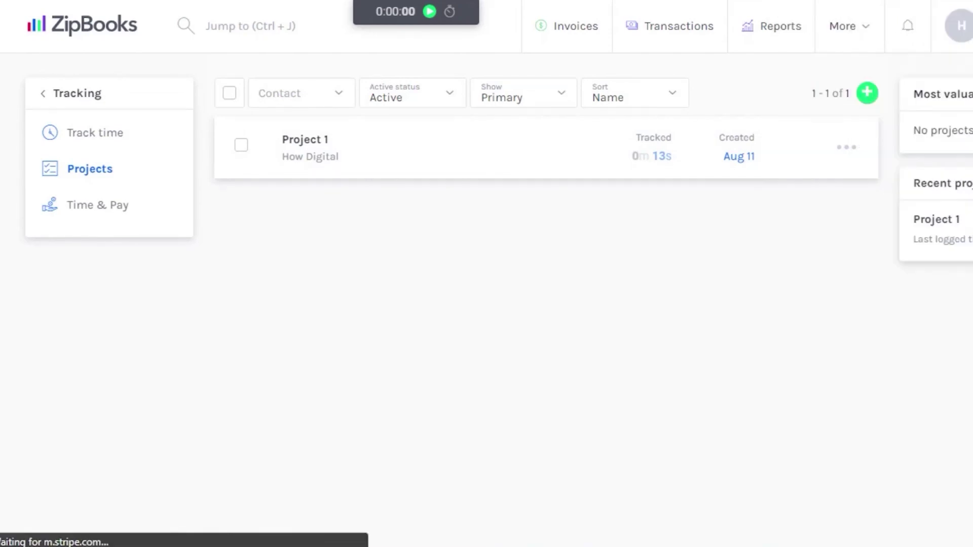
click(106, 210)
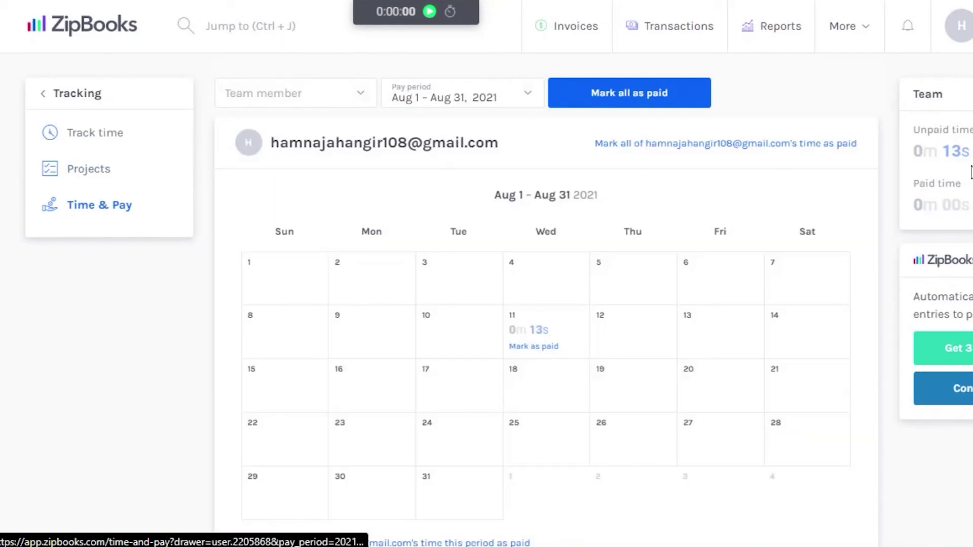
Step: Scroll the August pay calendar to check the 0m 13s unpaid on Aug 11
scroll(546, 325, down, 5)
scroll(546, 324, up, 4)
scroll(546, 324, up, 1)
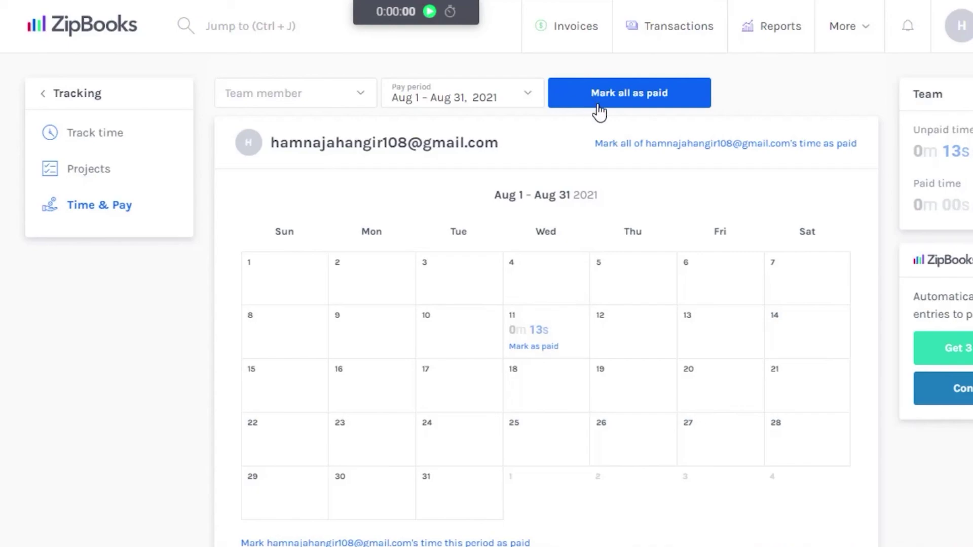
scroll(545, 324, down, 2)
scroll(546, 304, down, 2)
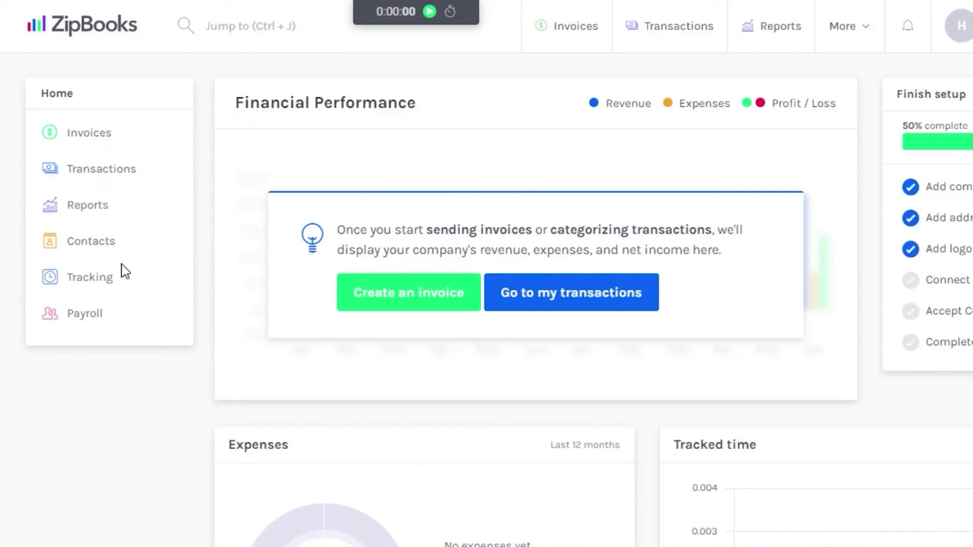
scroll(425, 238, down, 3)
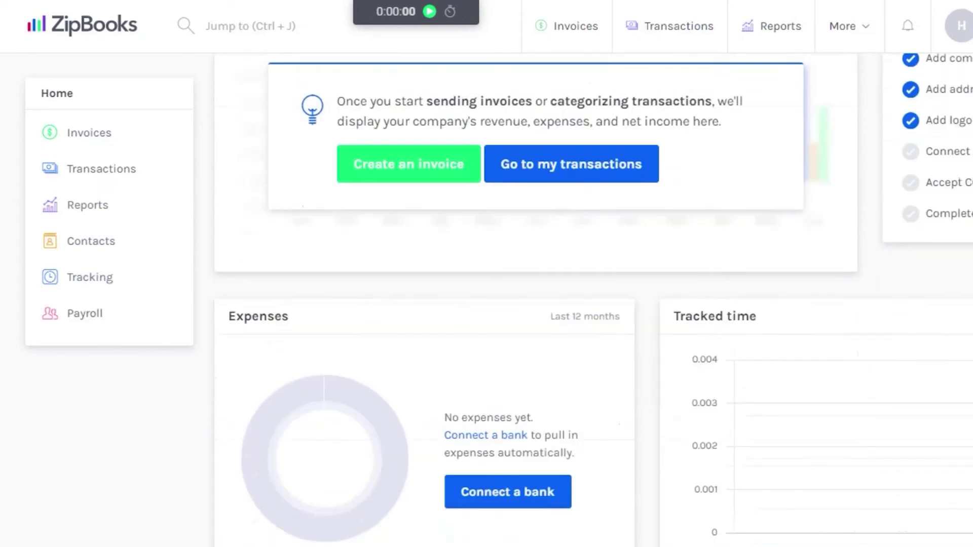
scroll(536, 228, up, 3)
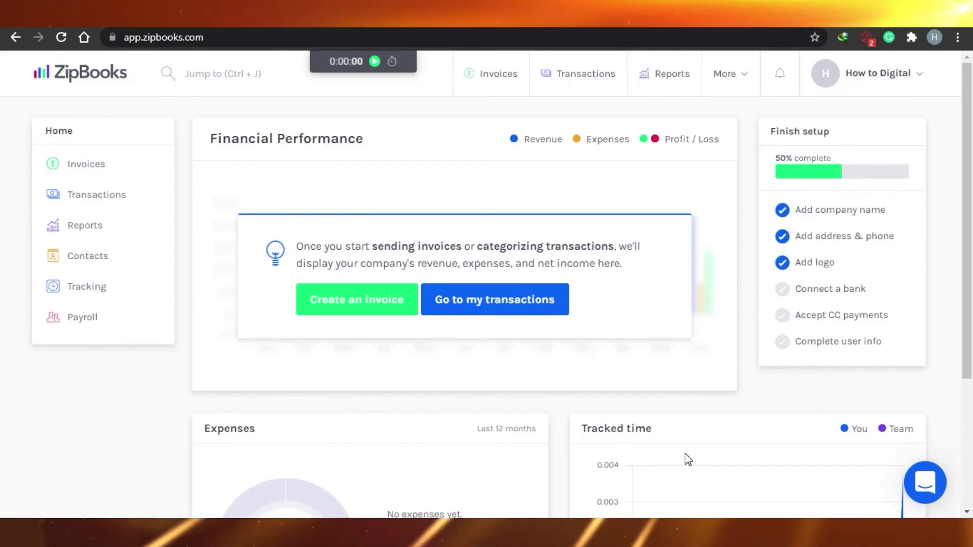
drag(970, 272, 972, 192)
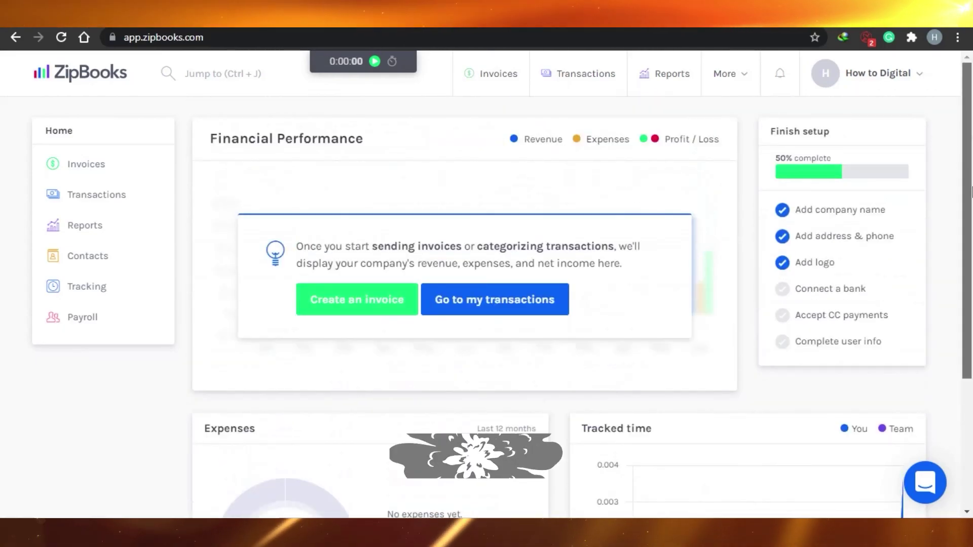